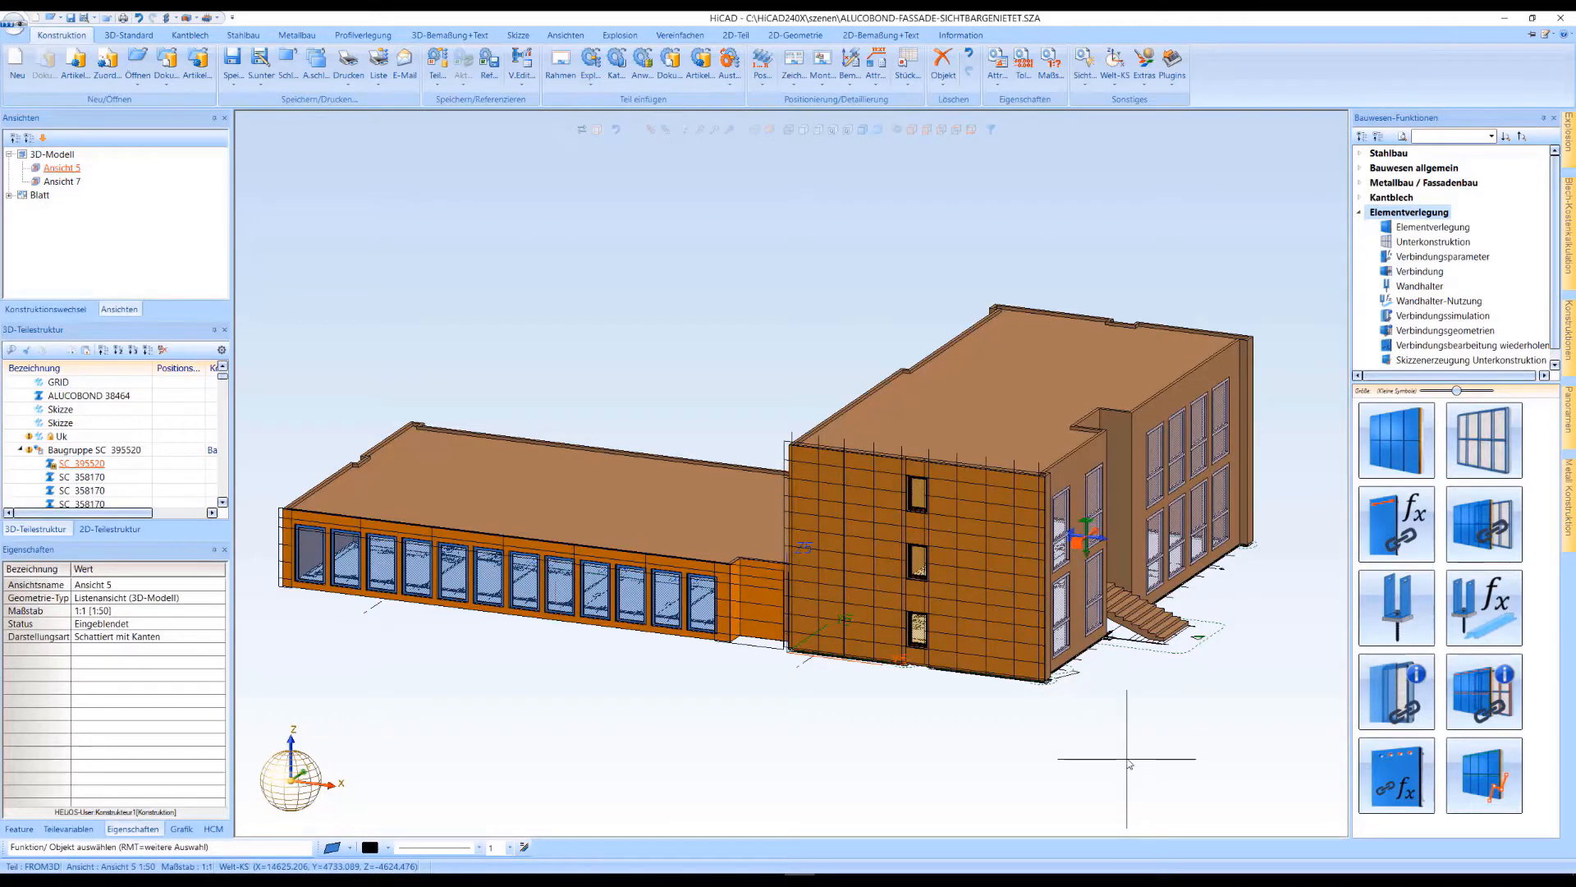
Start an Elementverlegung on the GRID sketch of the end facade with the EQUITONE genietet variant.
scroll(1128, 763, "up", 5)
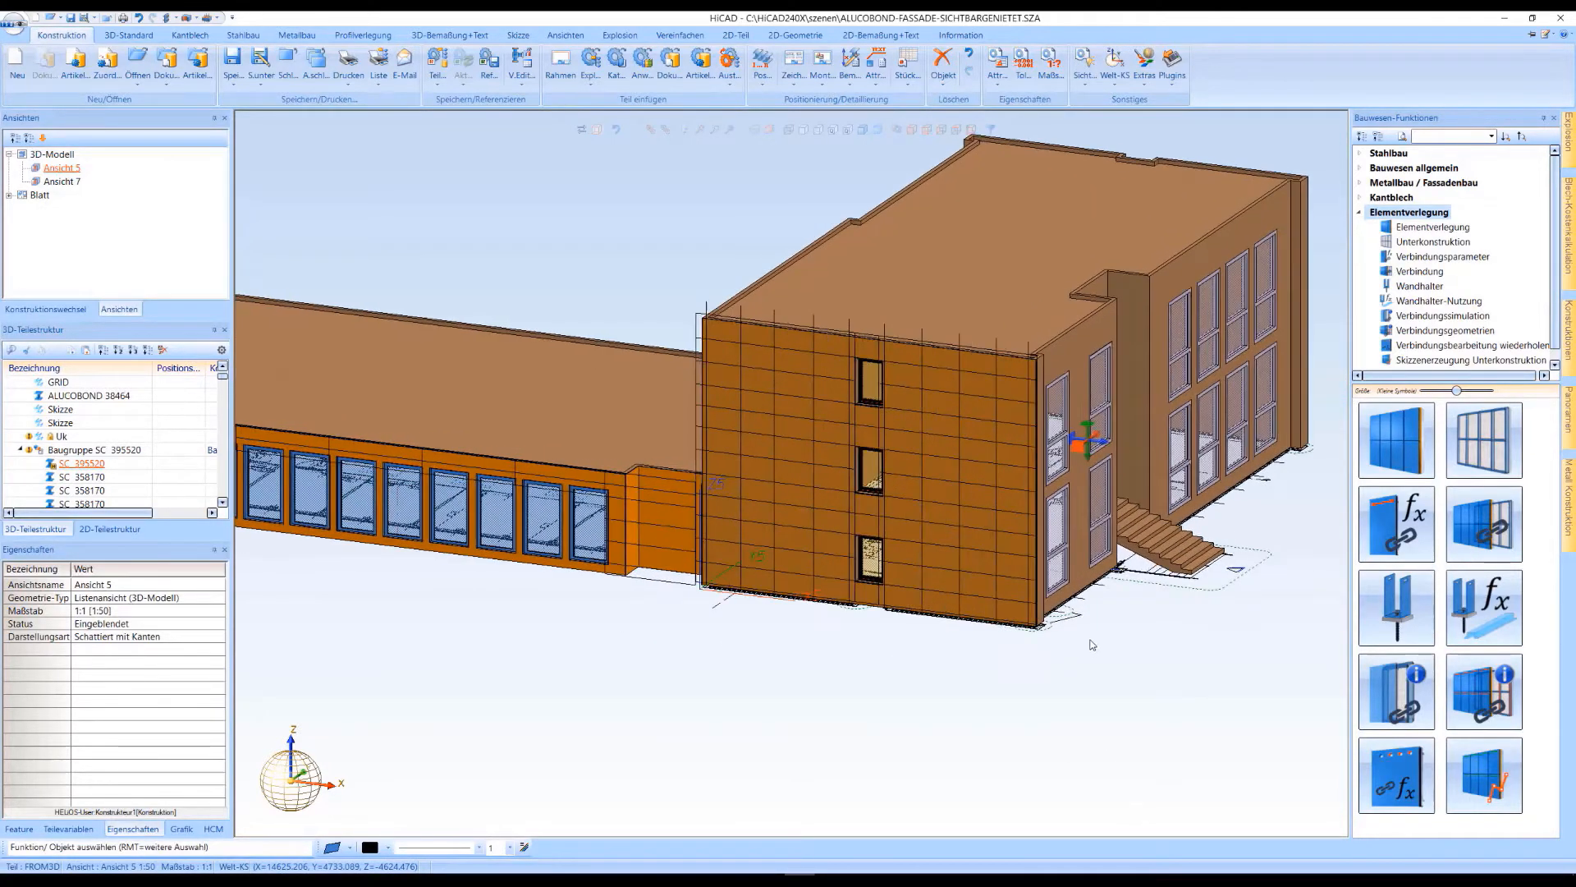
scroll(1092, 645, "up", 4)
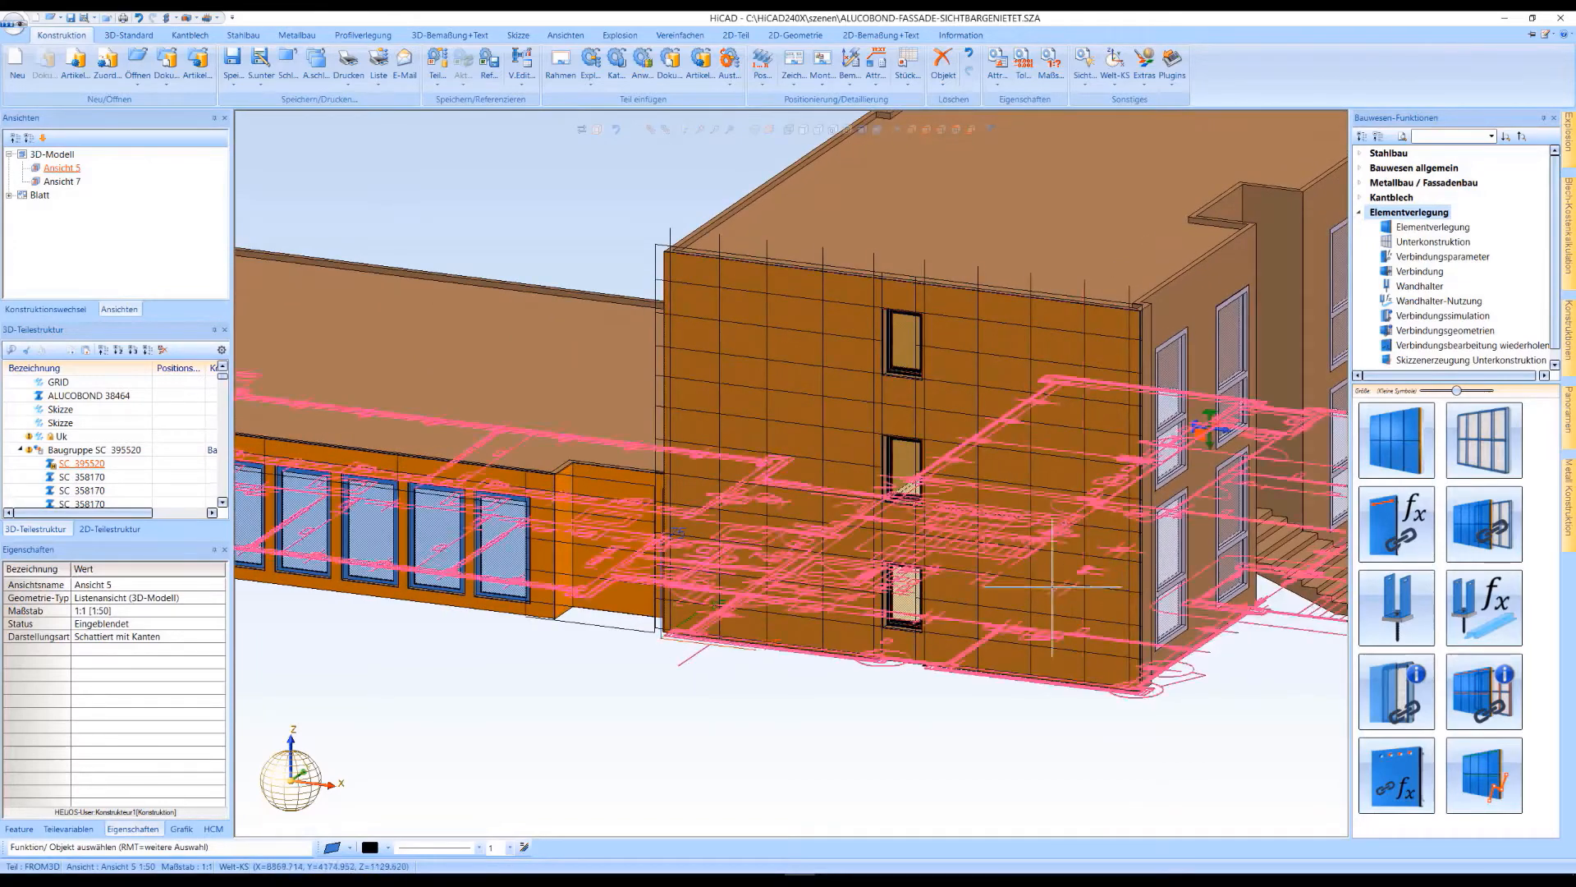
left_click(963, 315)
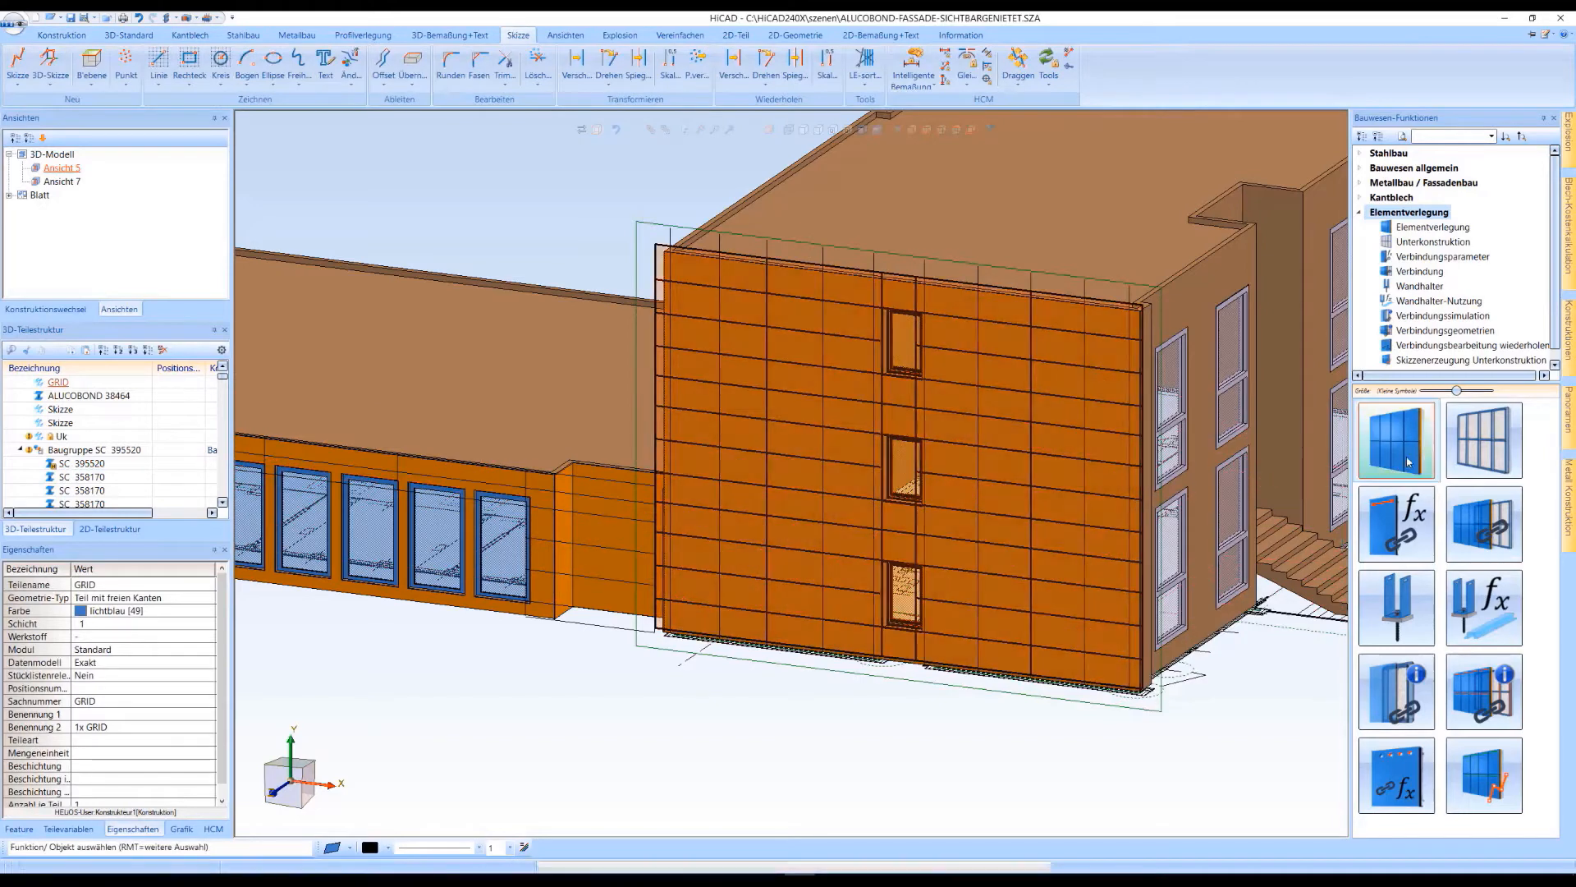
left_click(1379, 452)
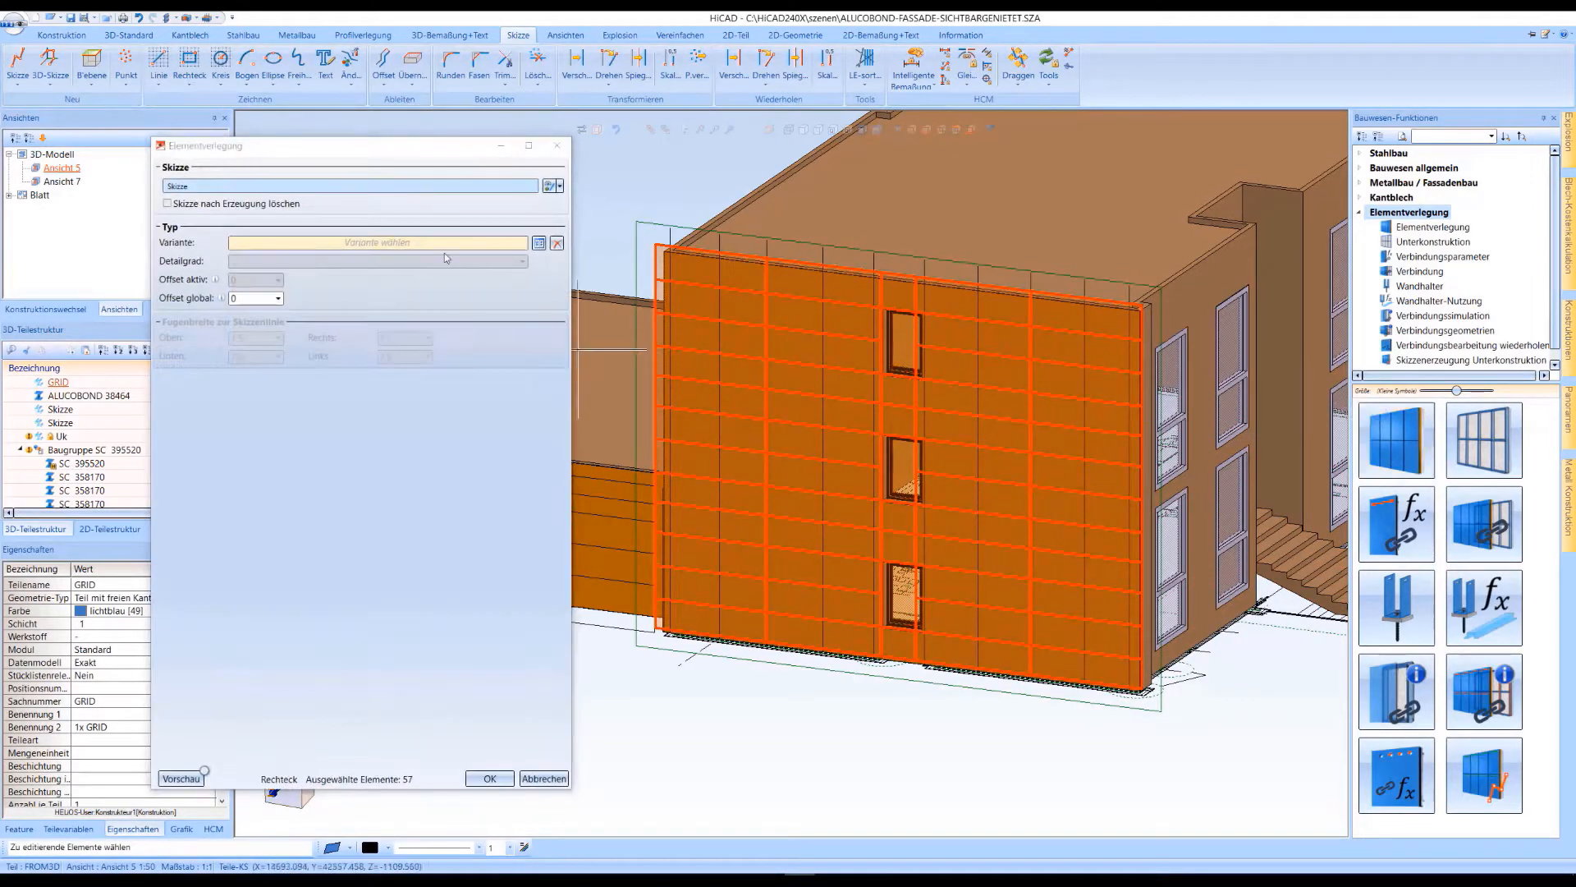
left_click(539, 243)
double_click(512, 370)
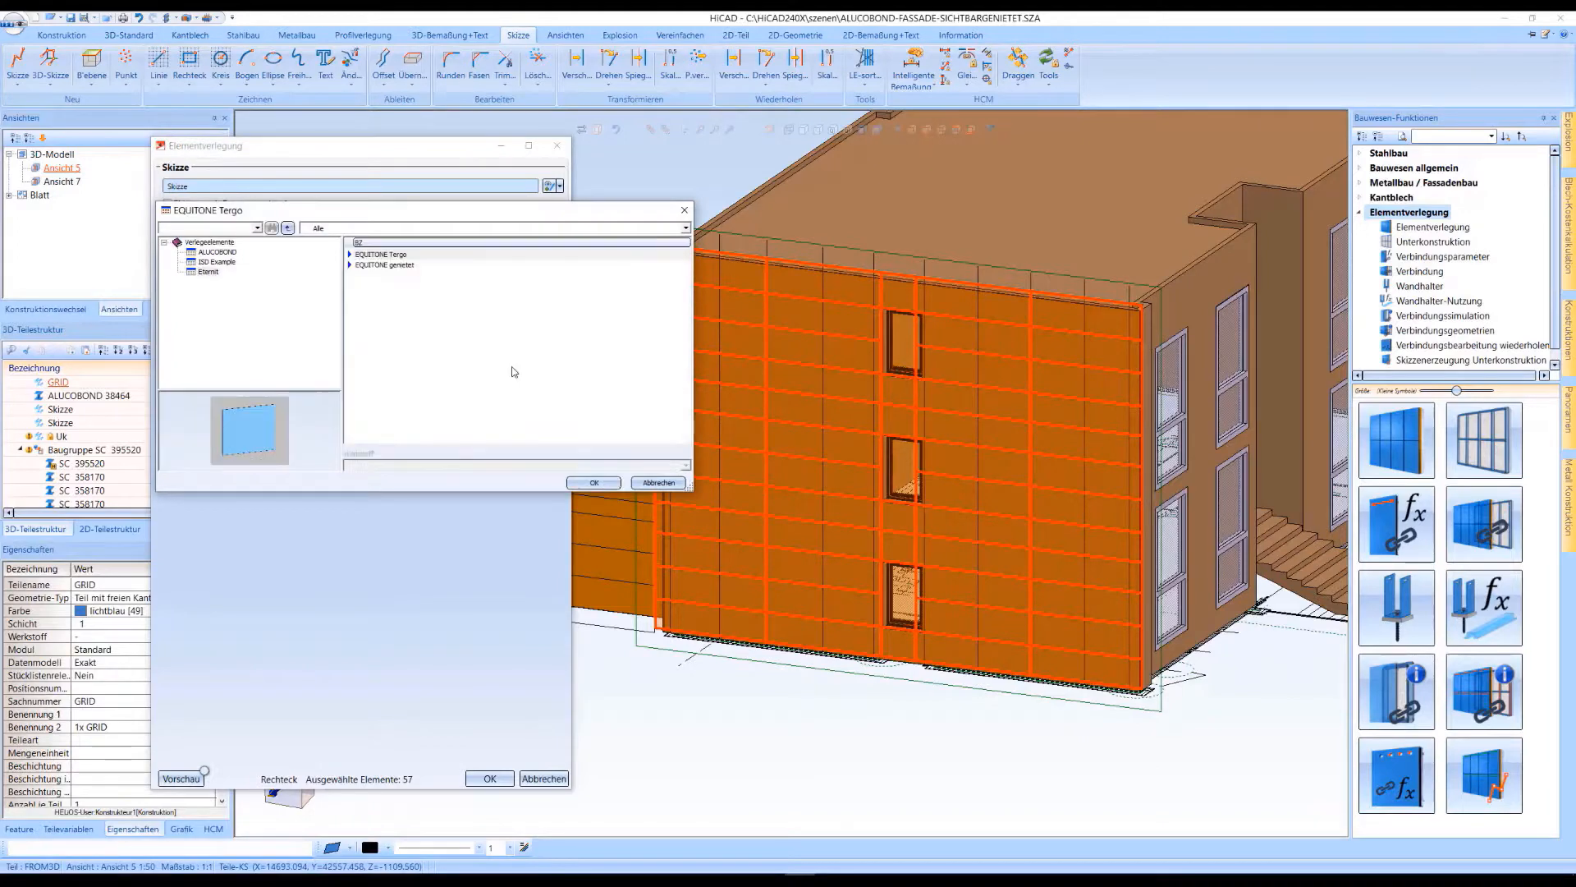
left_click(403, 266)
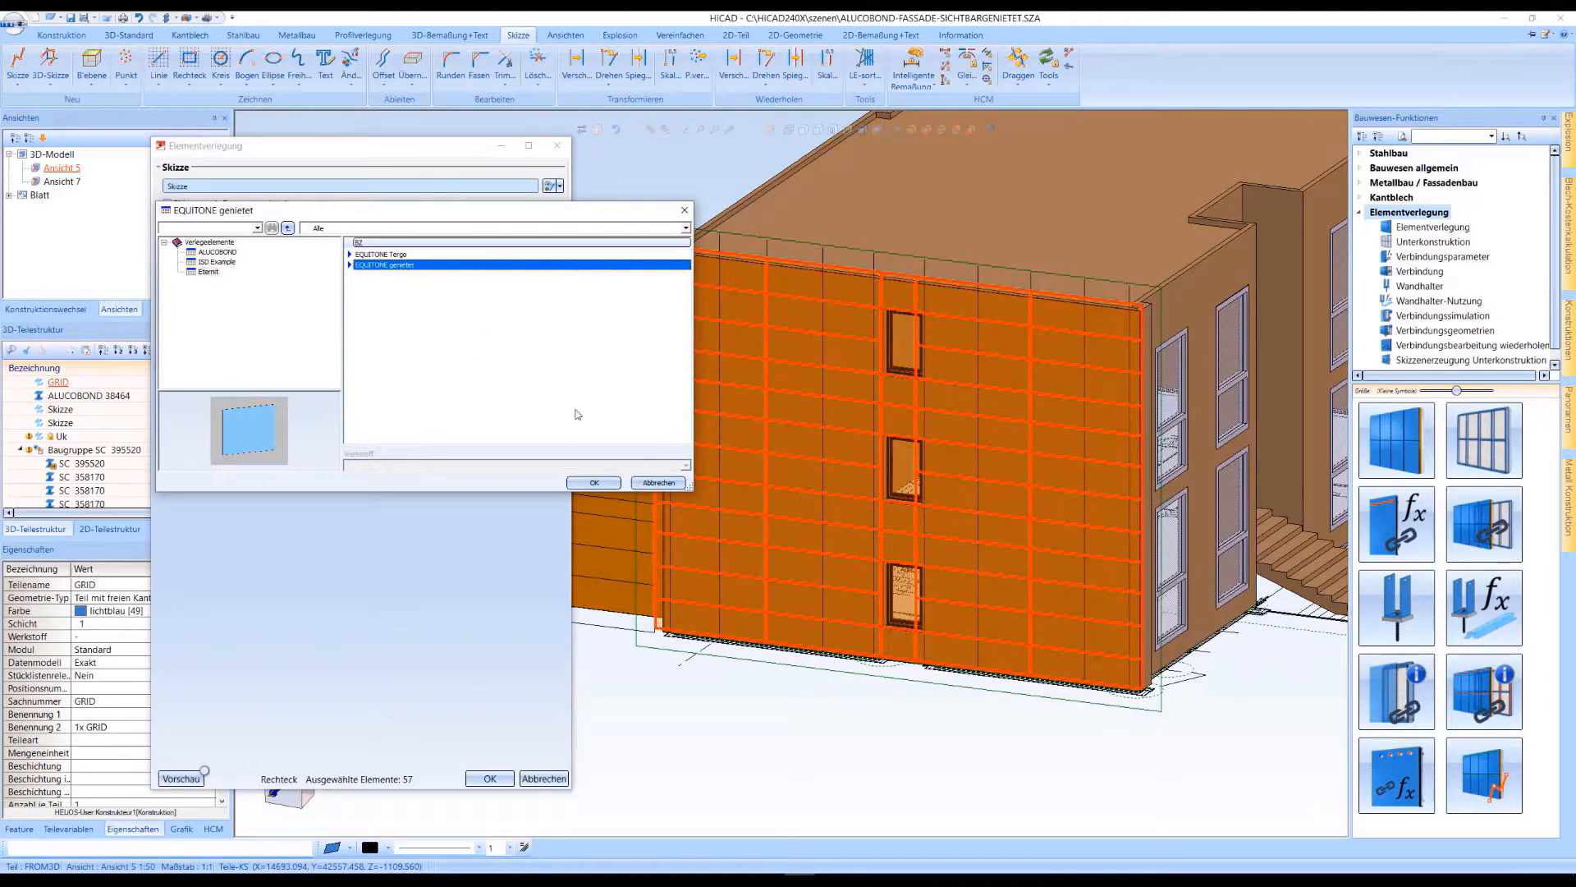
left_click(588, 484)
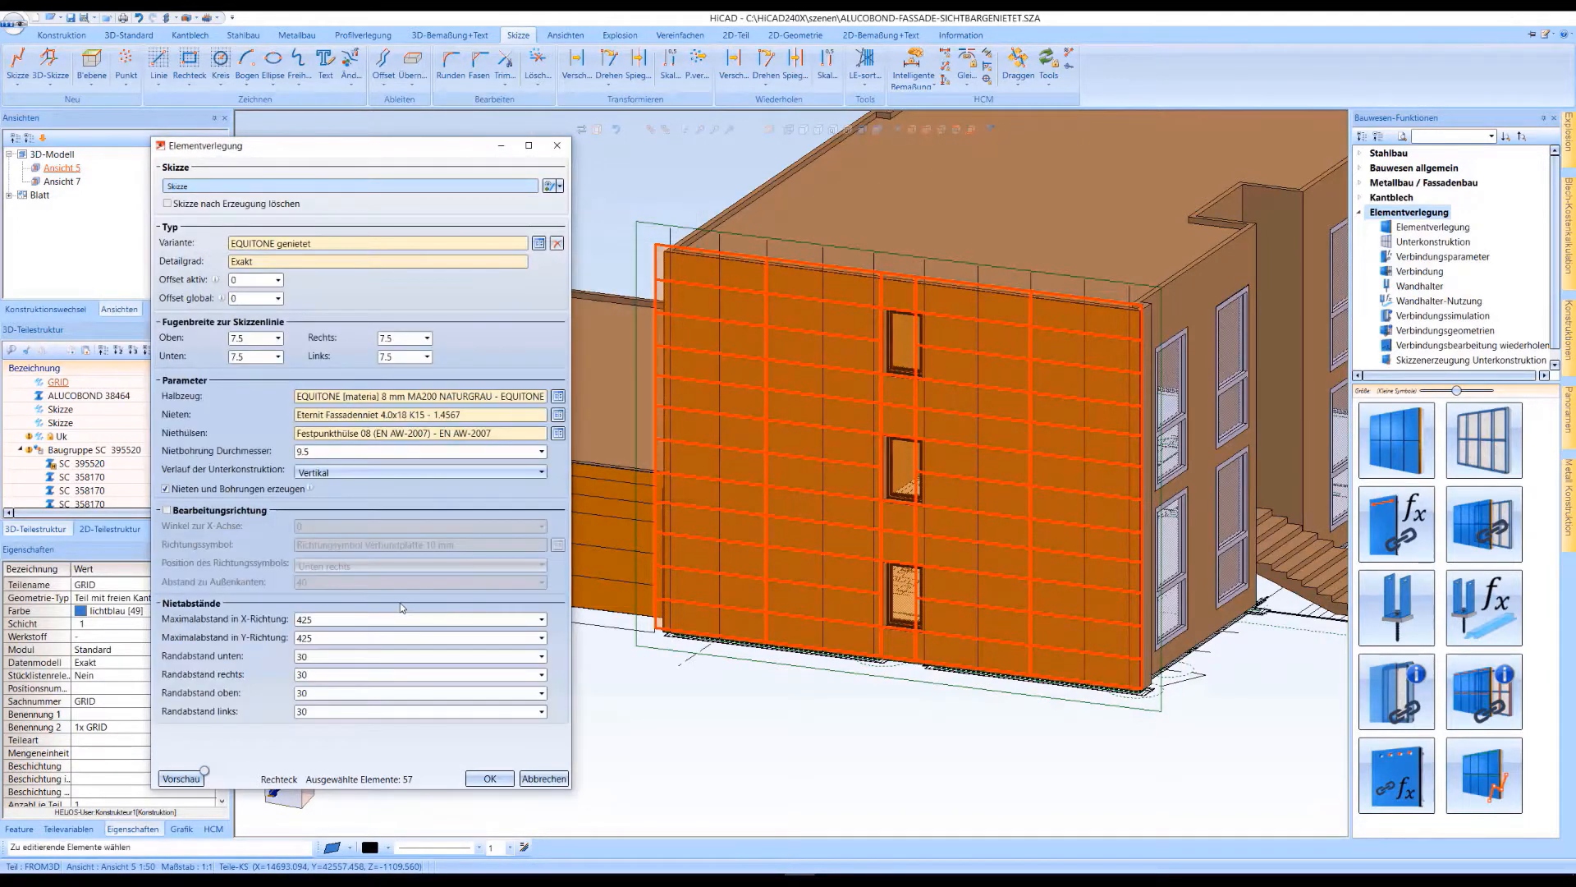
Choose EQUITONE [materia] 8 mm MA200 NATURGRAU as panel material, with Eternit Fassadenniet 4.0x18 K15 rivets and Festpunkthülse 08 (EN AW-2007) sleeves.
left_click(558, 400)
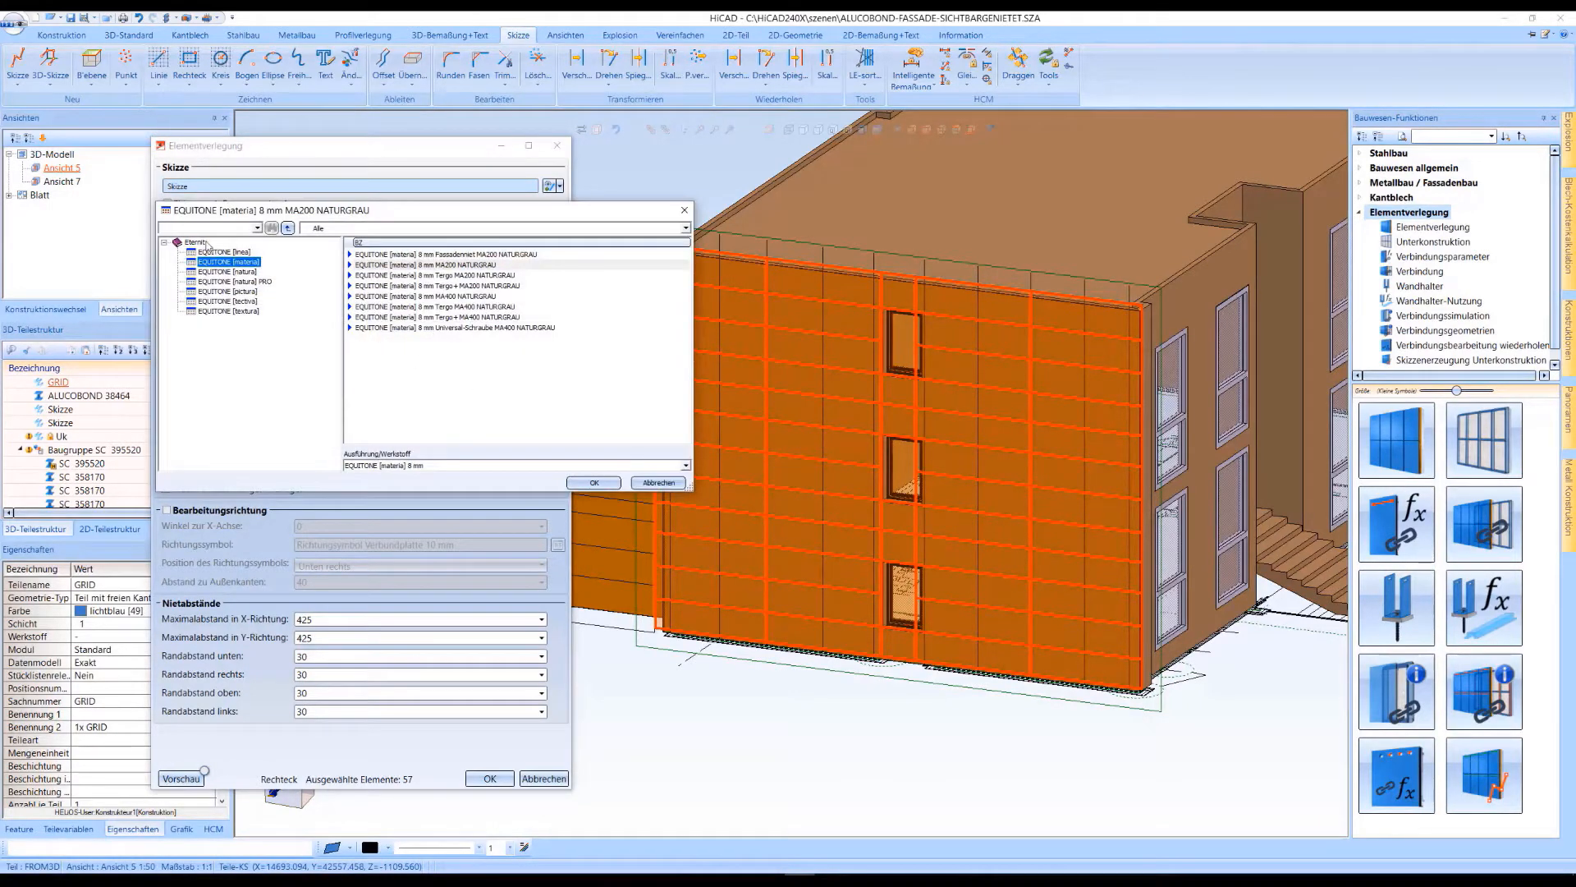
left_click(595, 484)
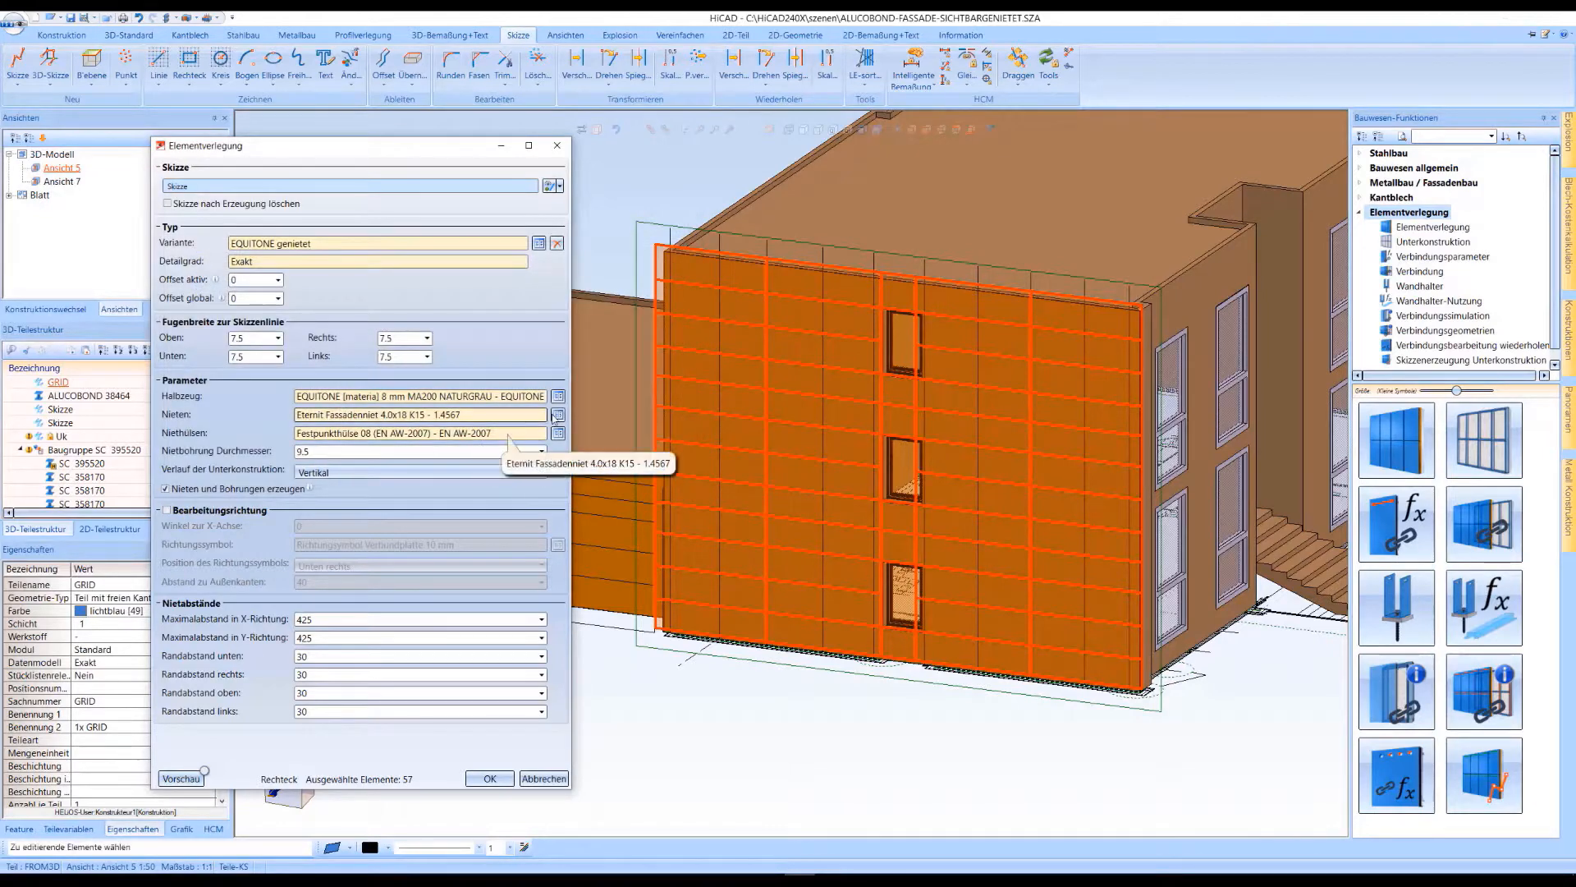
left_click(556, 416)
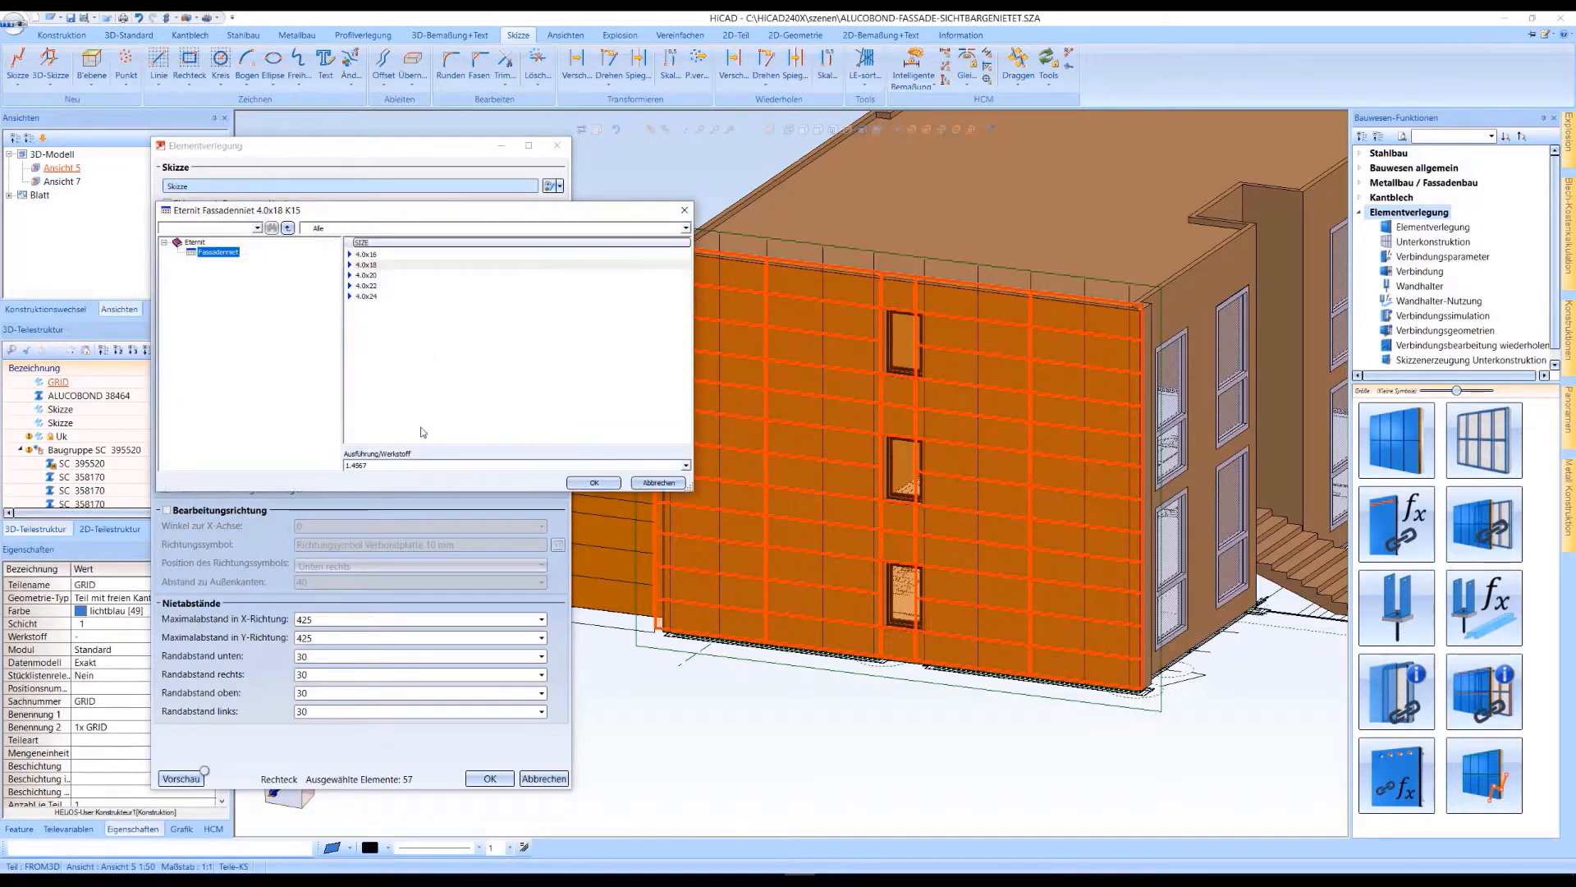
left_click(409, 469)
left_click(565, 416)
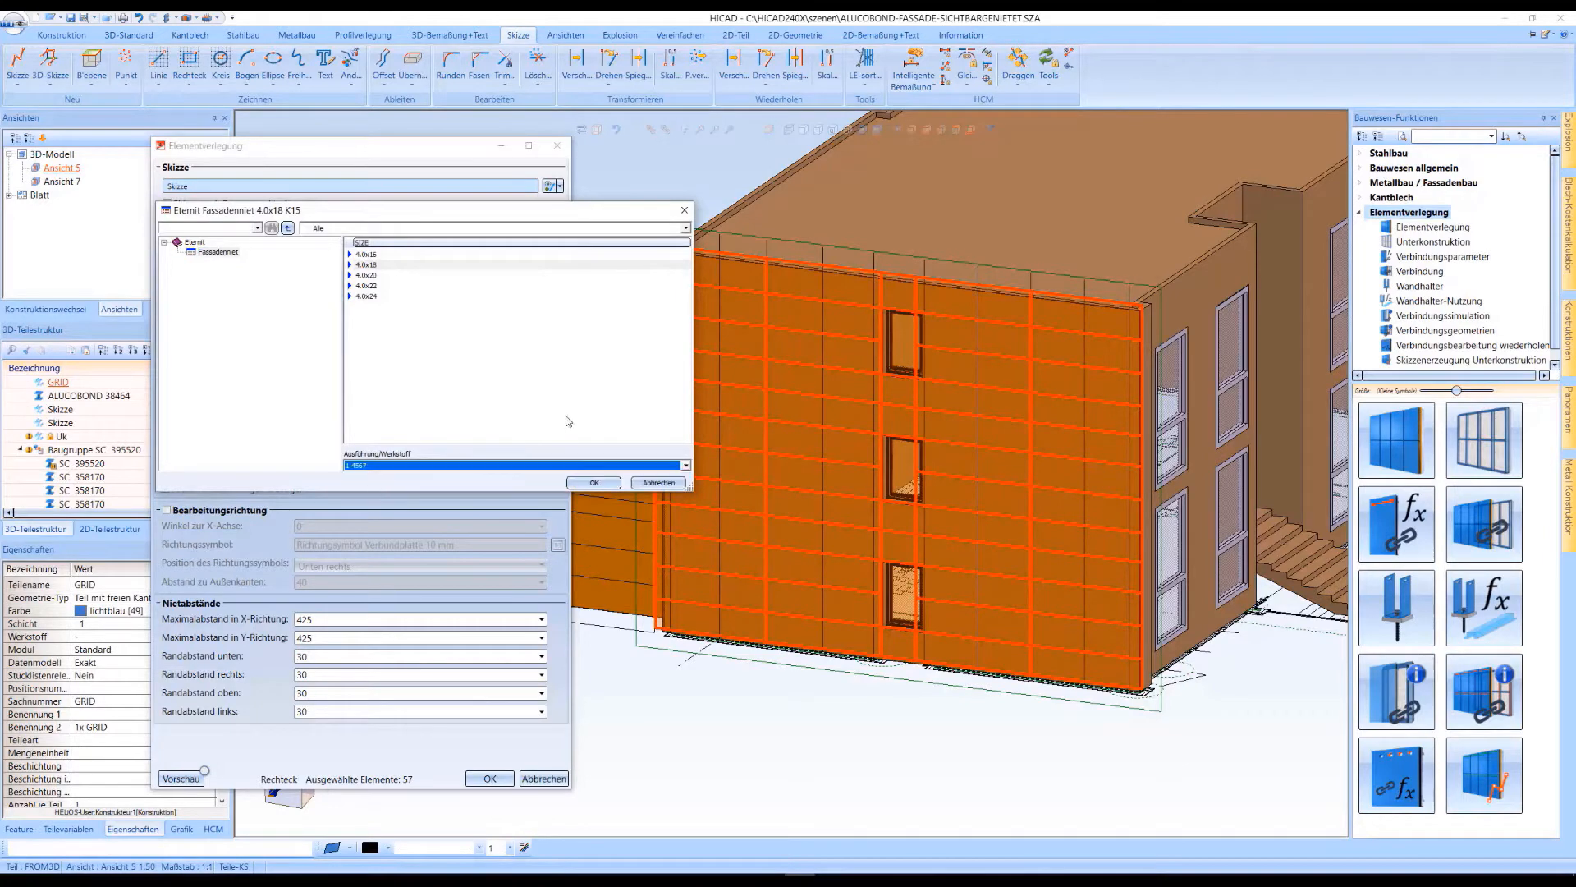
left_click(595, 483)
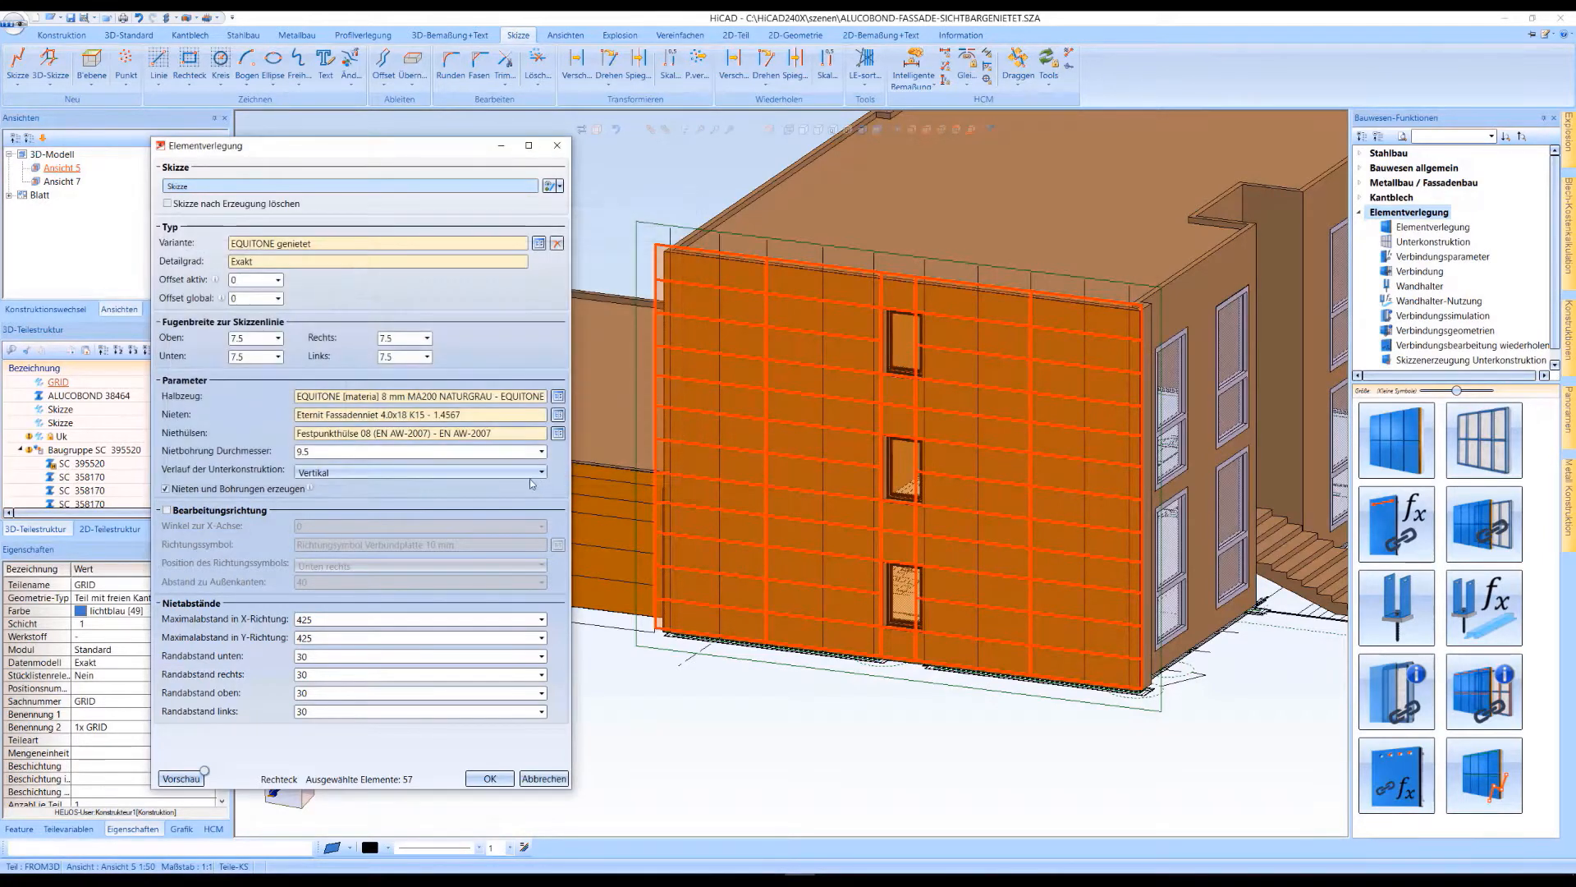
left_click(558, 434)
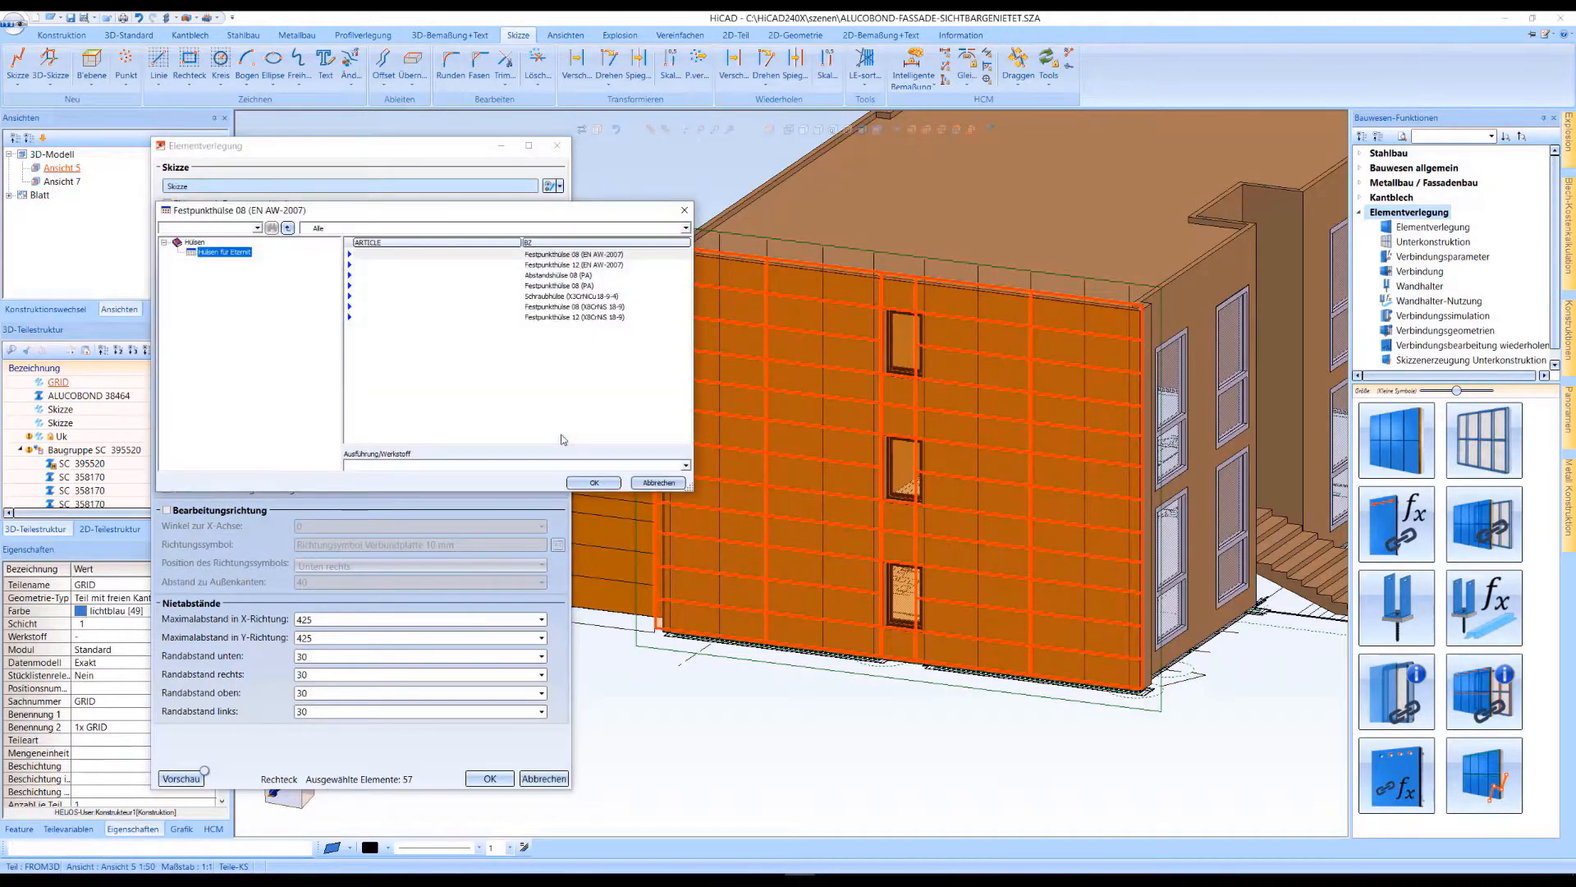
left_click(605, 485)
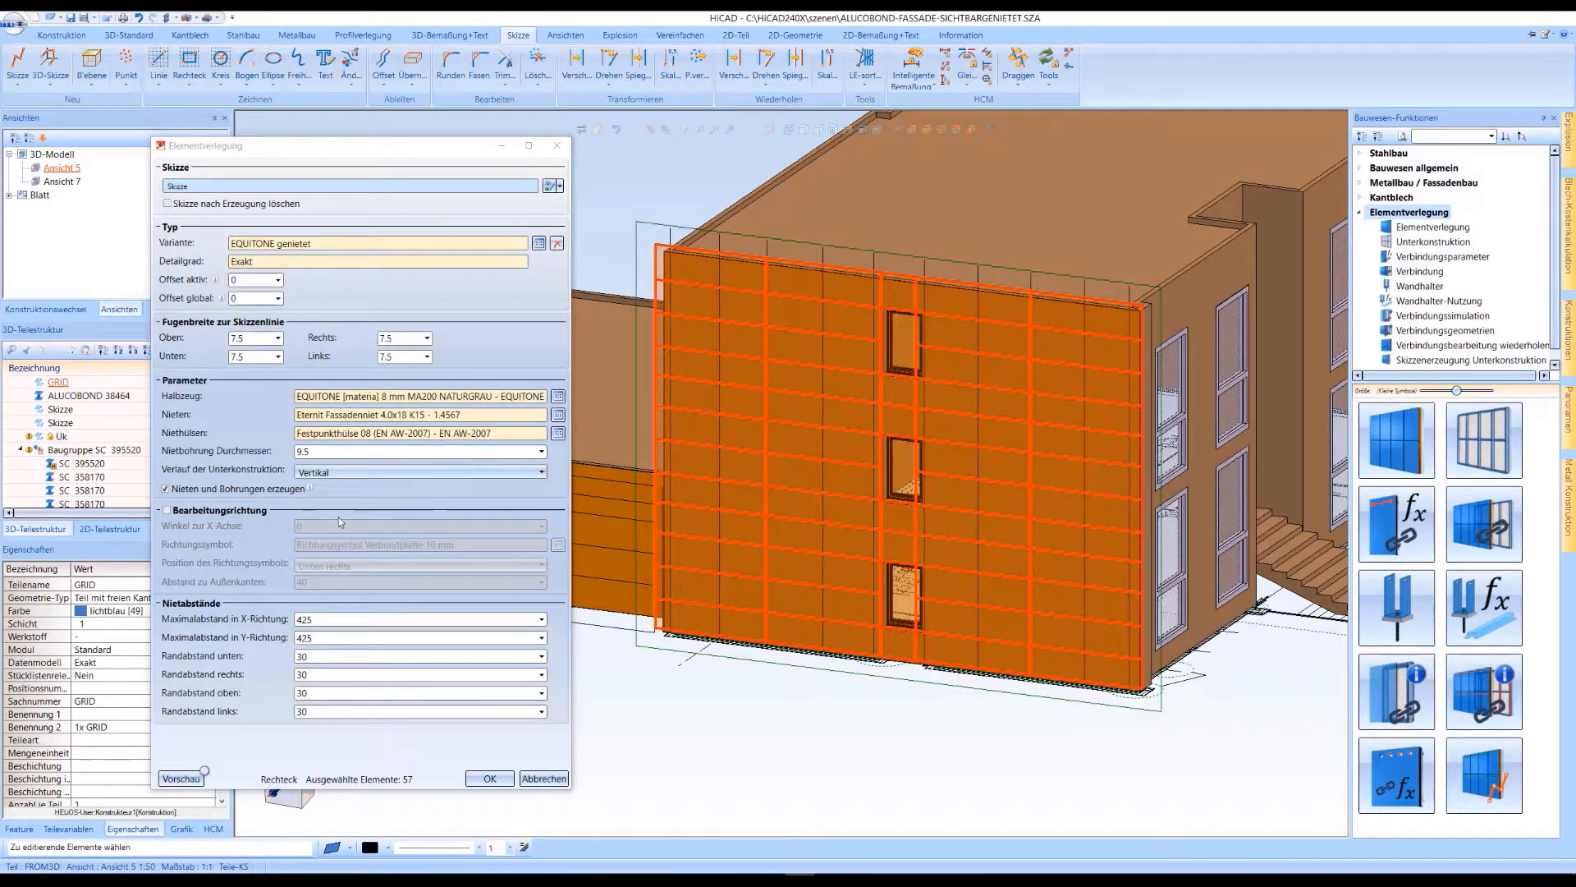
Enable the Bearbeitungsrichtung with Richtungssymbol Verbundplatte 50 mm positioned at Mitte, and generate the riveted panels.
left_click(168, 510)
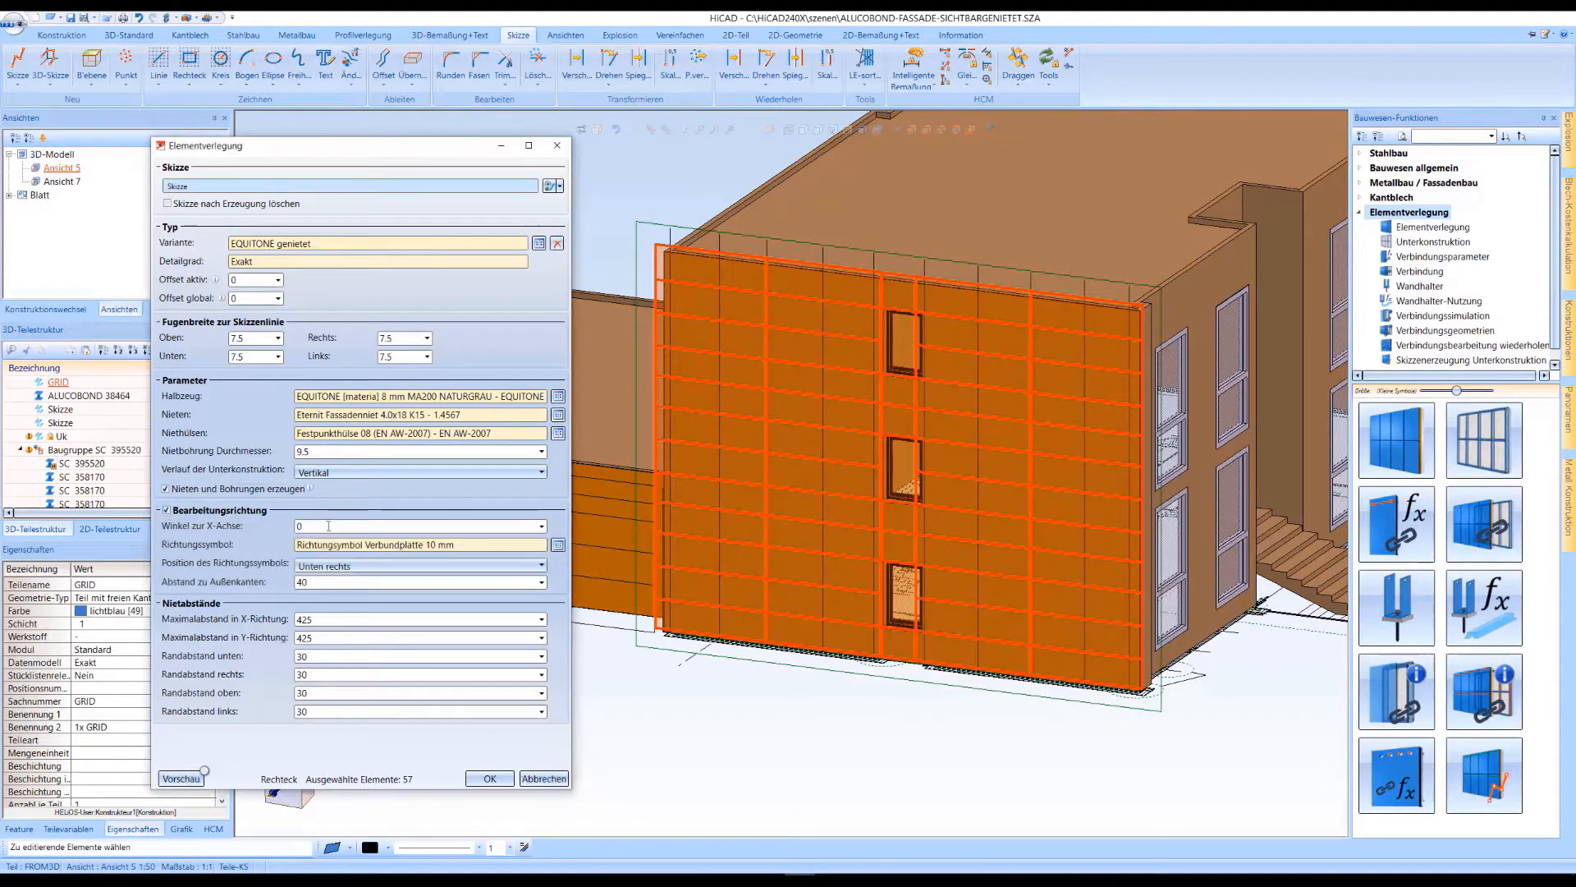
left_click(558, 544)
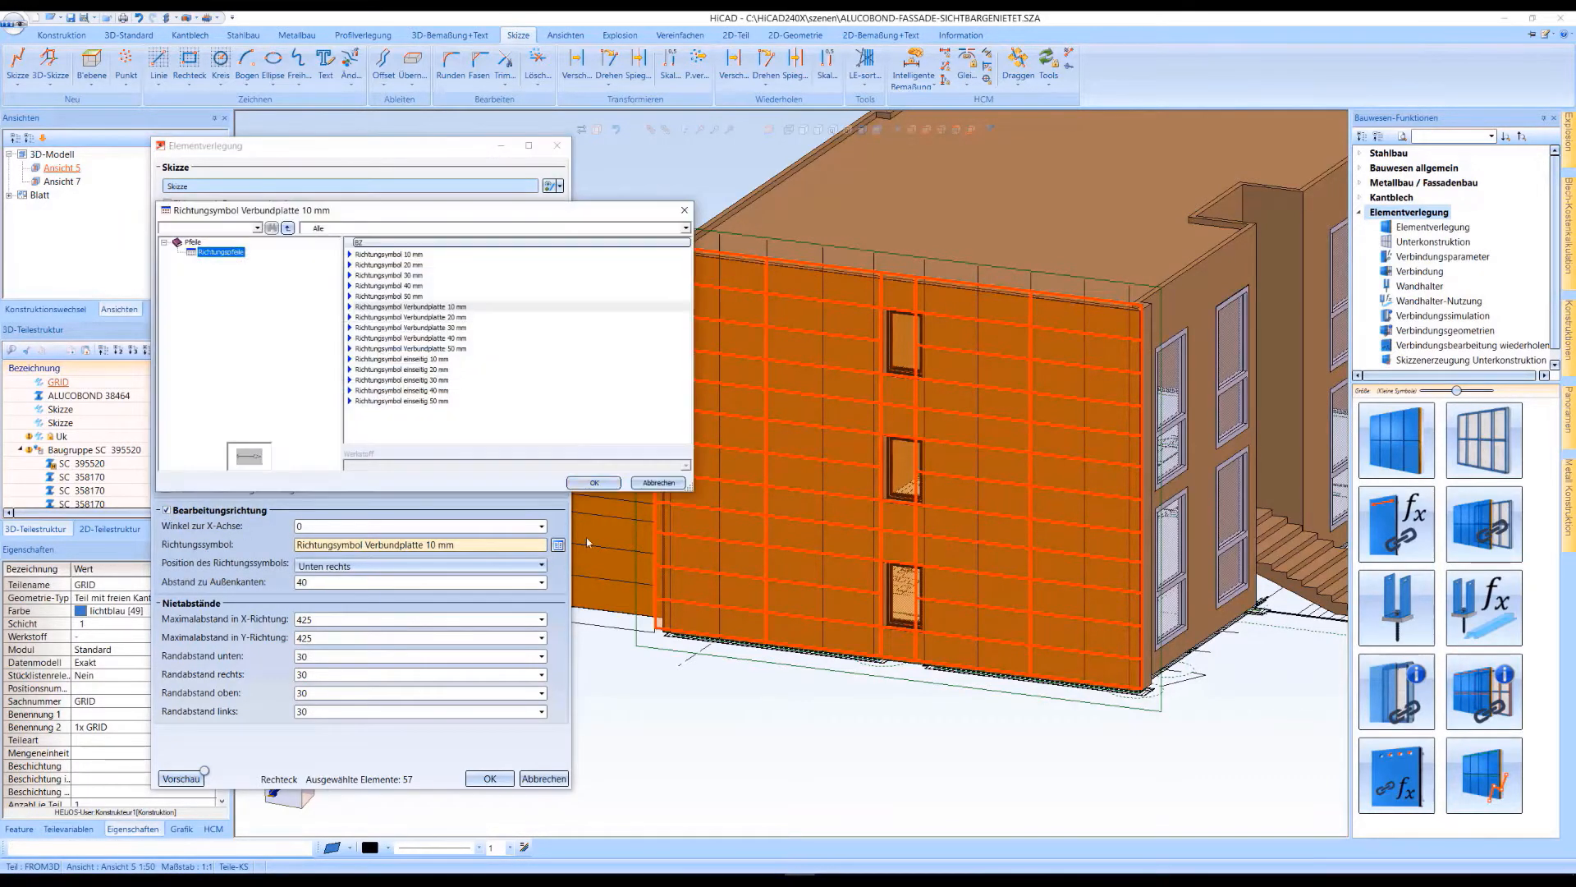
left_click(439, 349)
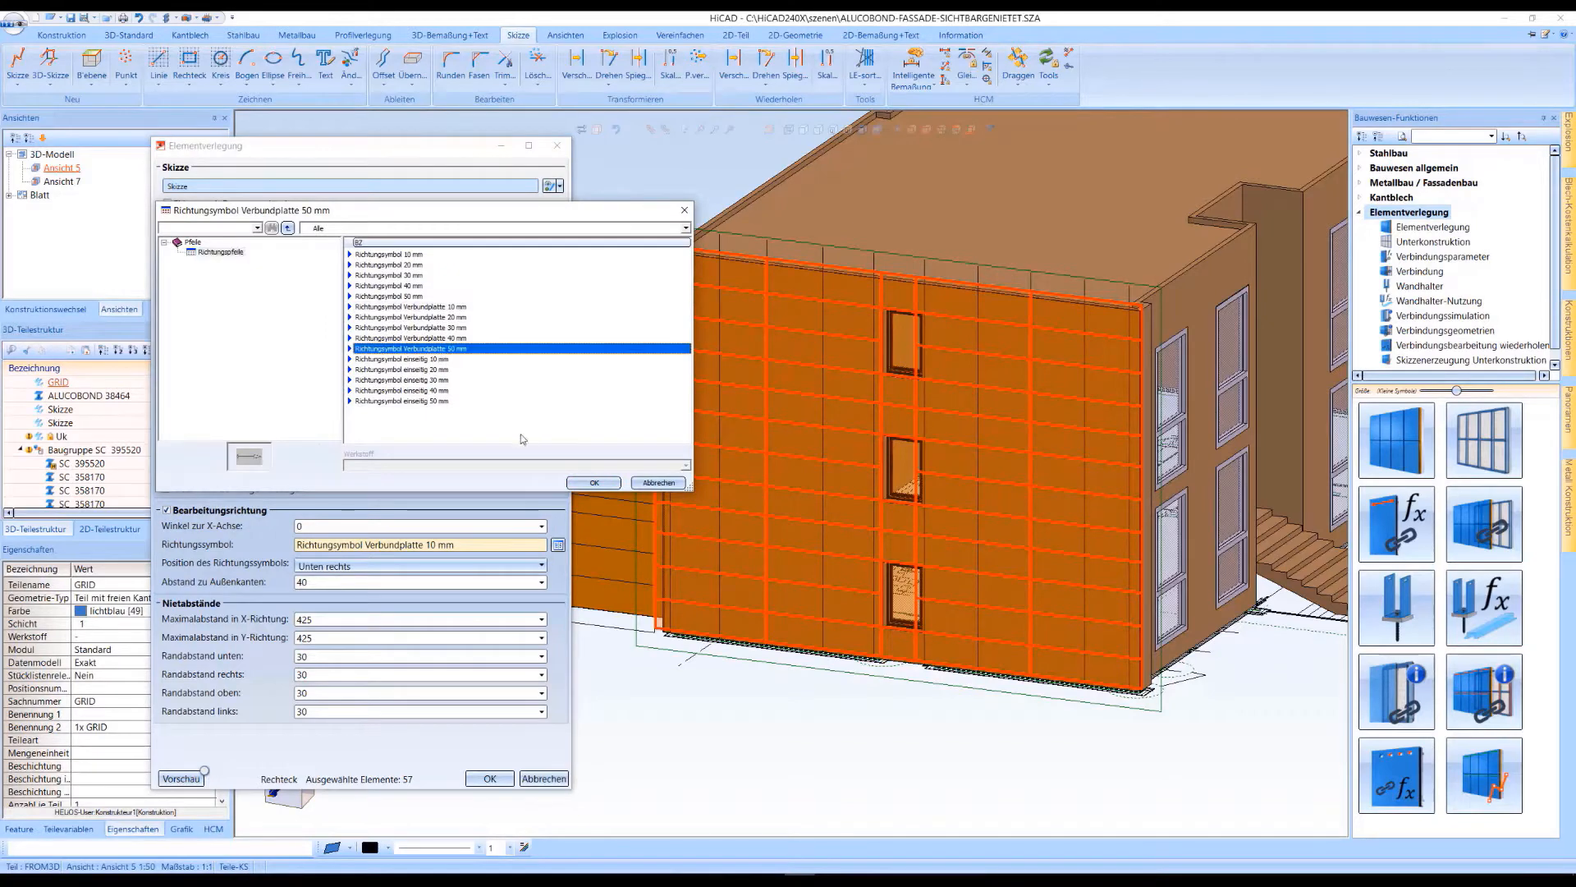
left_click(584, 484)
left_click(359, 566)
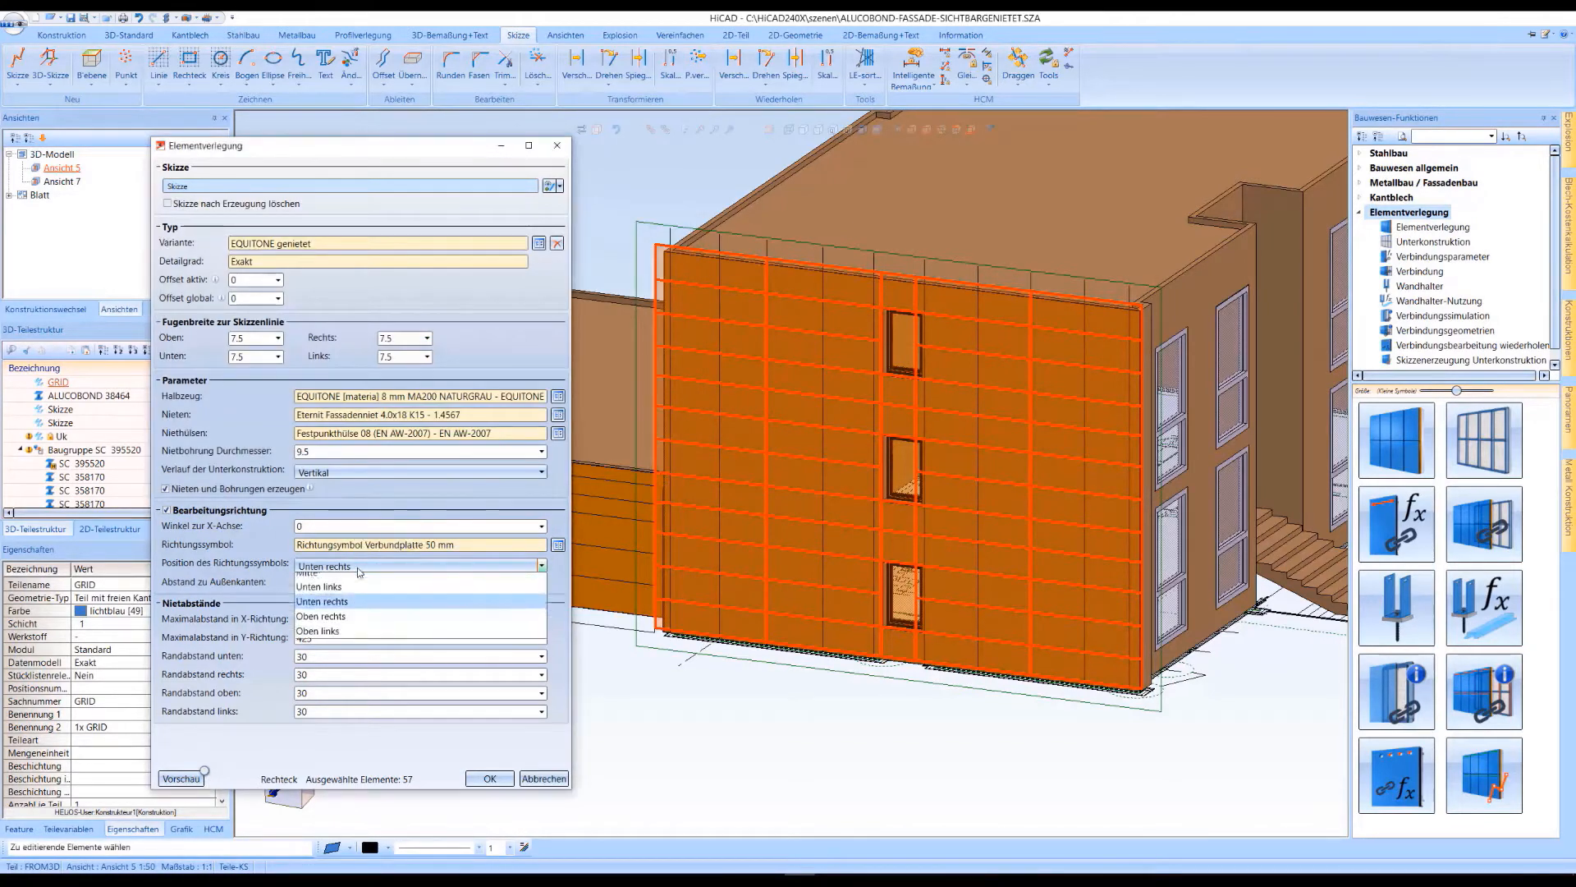
left_click(329, 586)
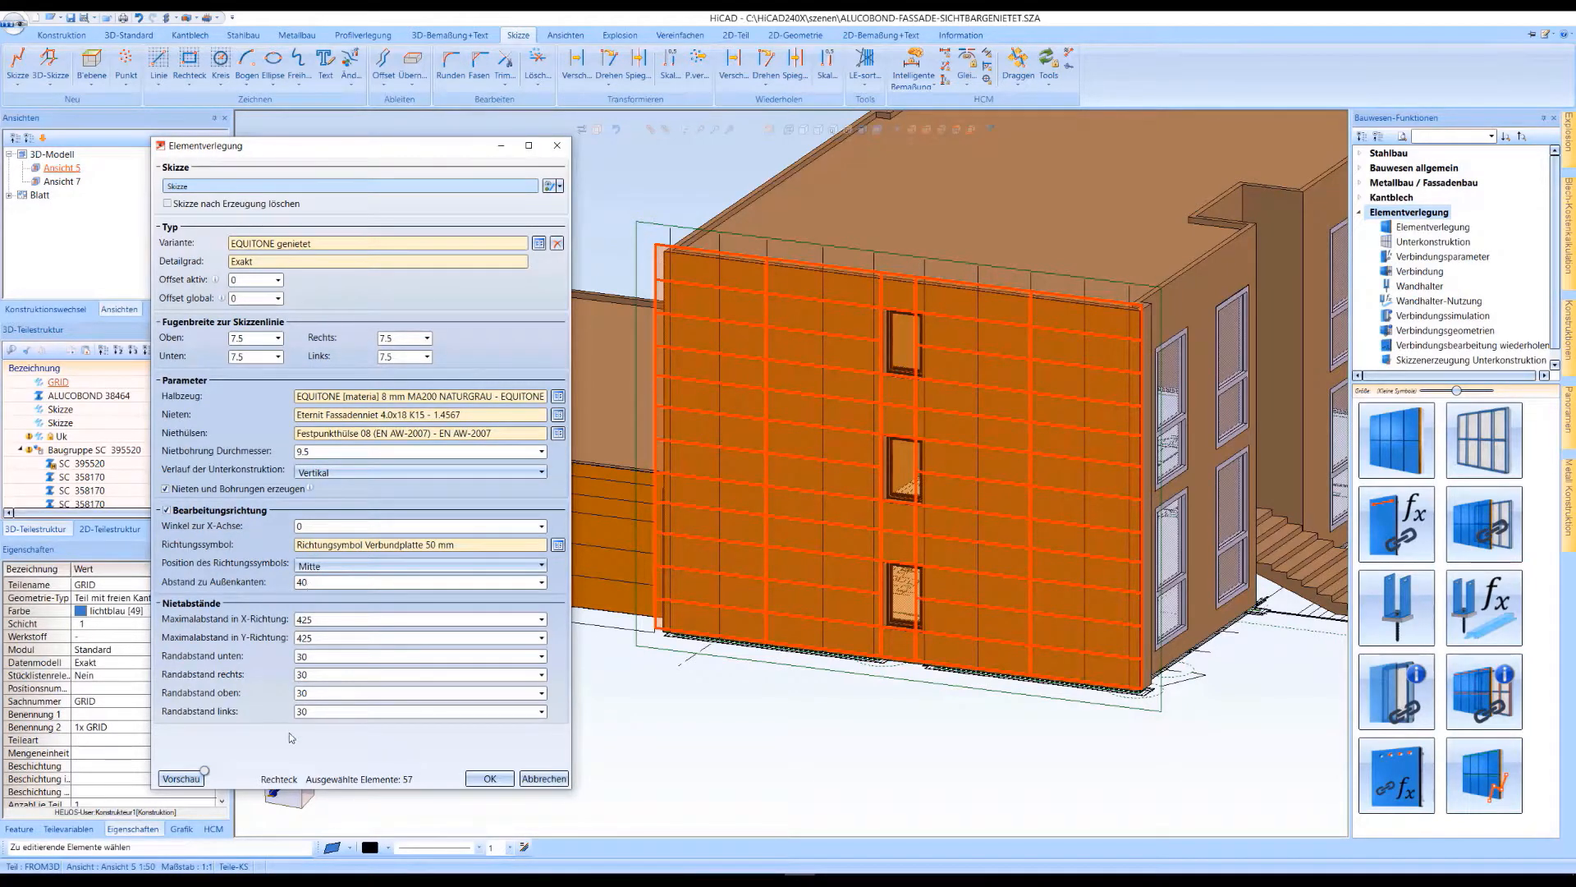
left_click(490, 779)
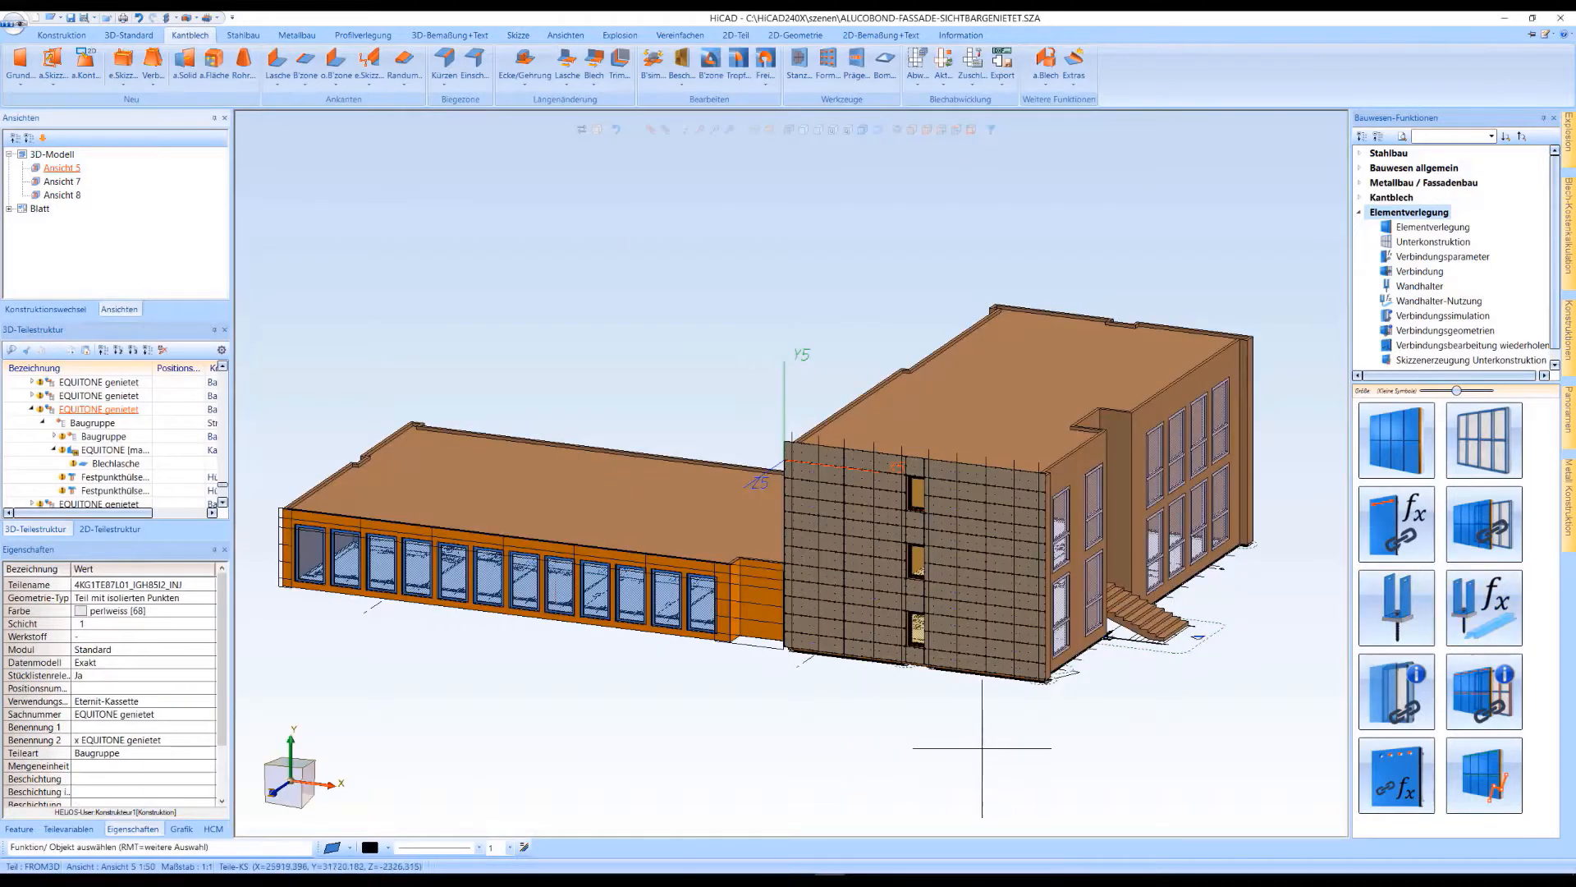
Examine the riveted panels at the facade's upper corner and the single panel in Ansicht 8, and return to Ansicht 5.
scroll(981, 747, "up", 4)
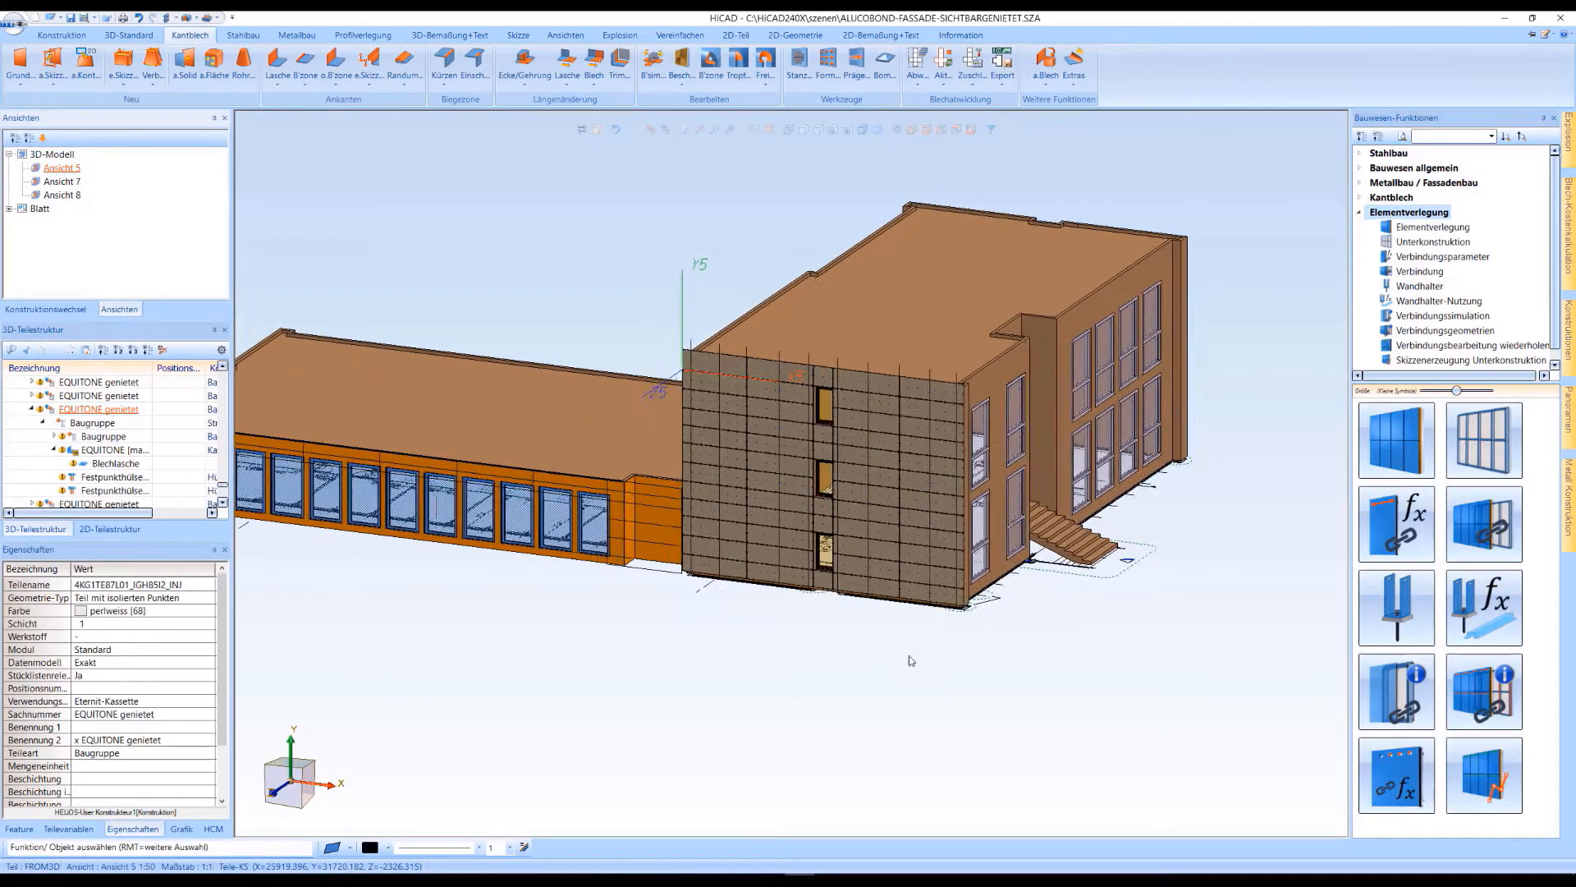
scroll(1223, 497, "up", 3)
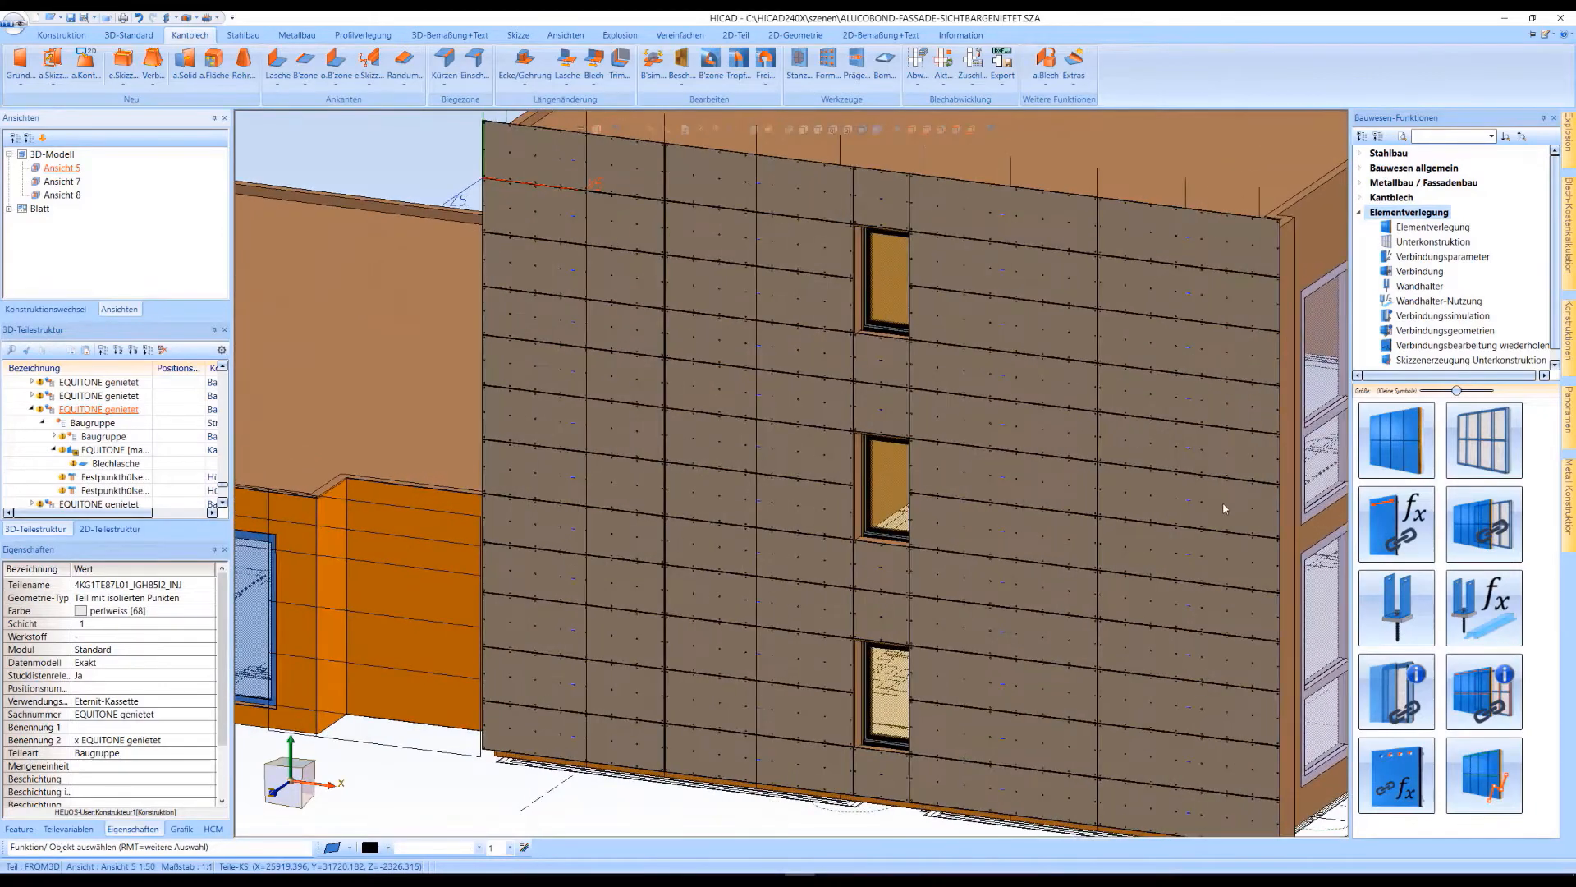
middle_click_drag(426, 167, 739, 258)
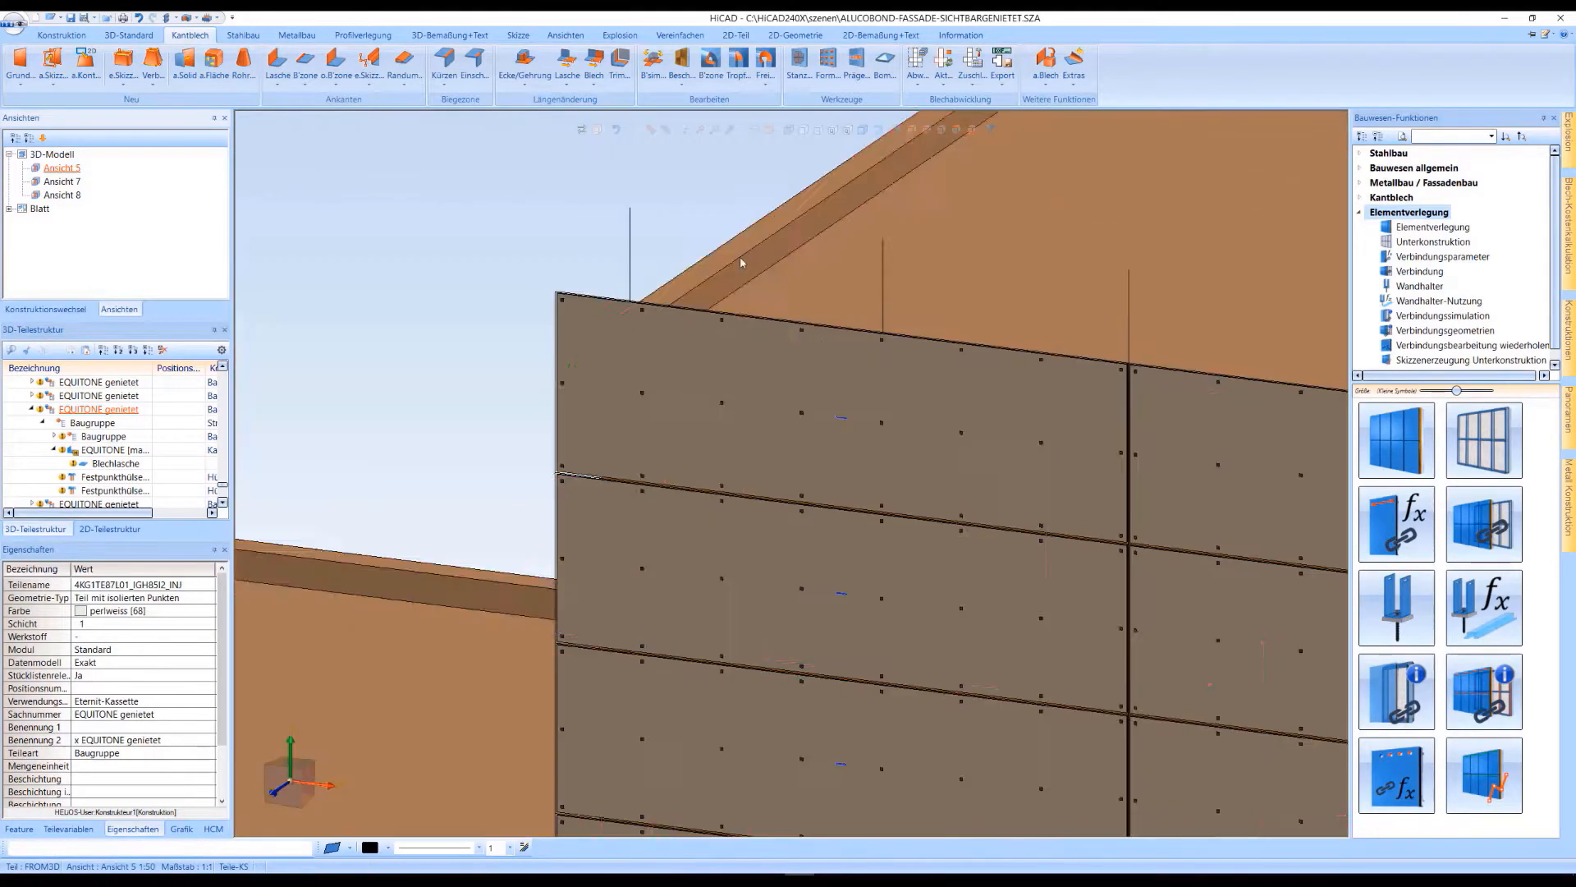
left_click(65, 195)
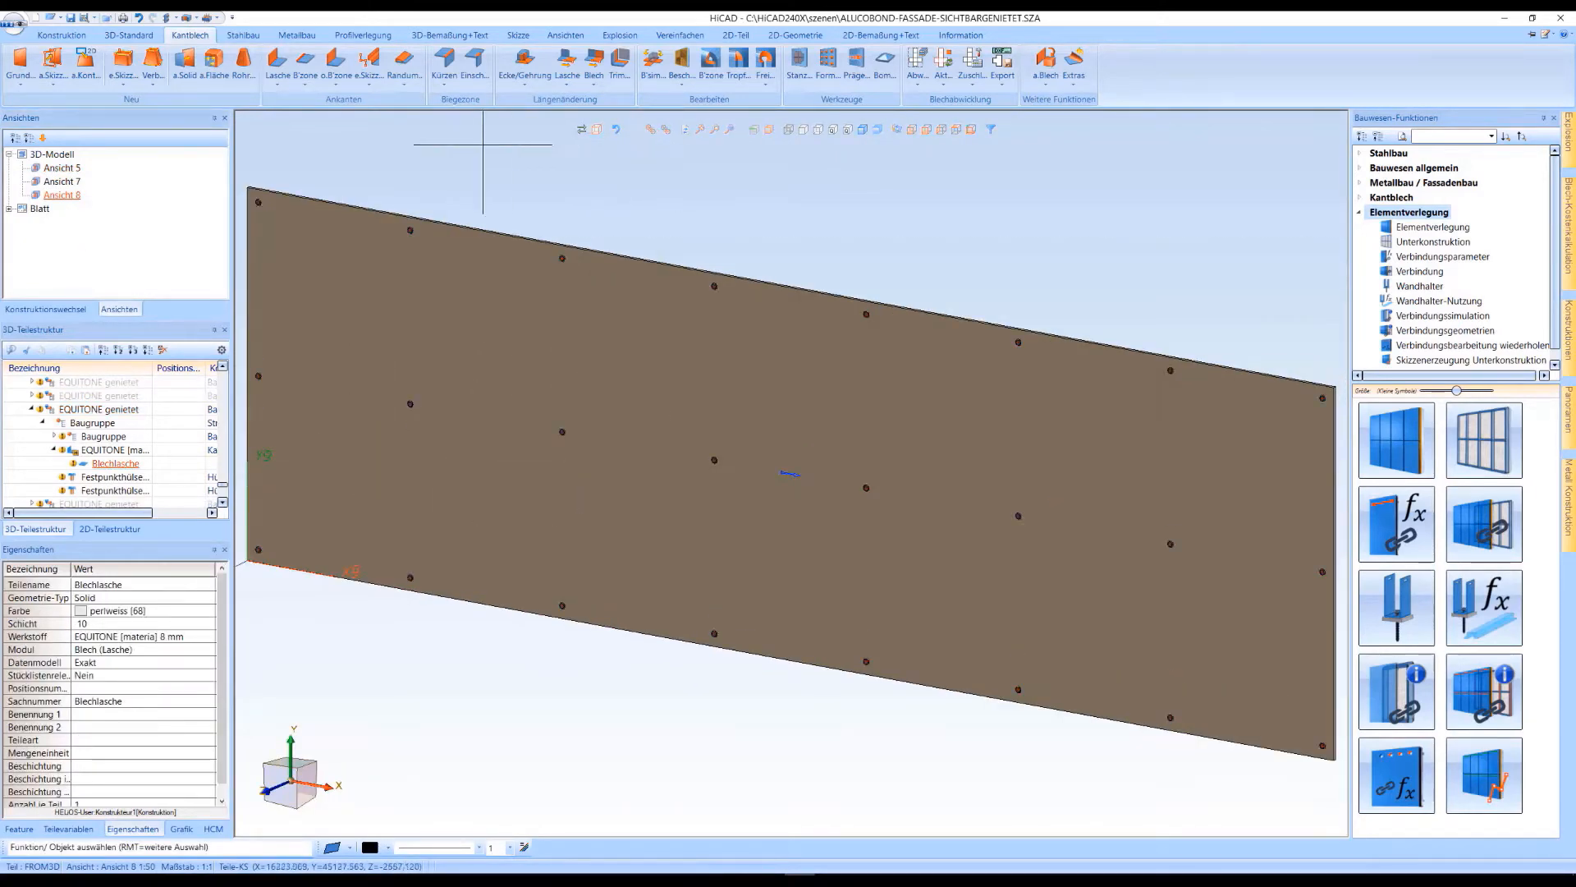
left_click(56, 168)
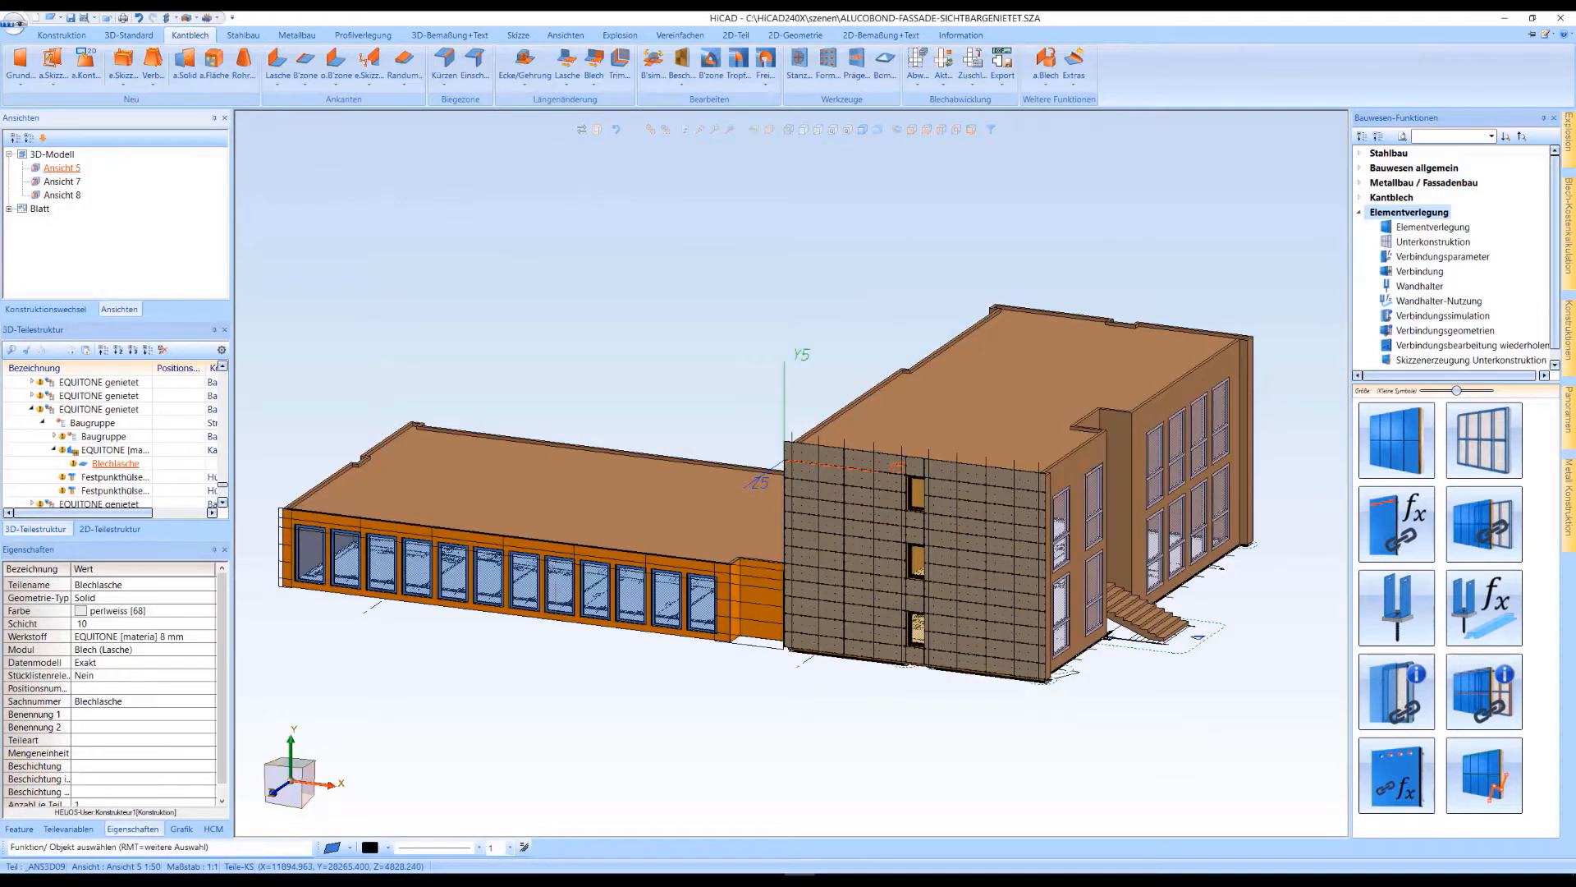
Start an Unterkonstruktion on the vertical lines of the UK sketch with the GIP L-Profil variant.
left_click(839, 444)
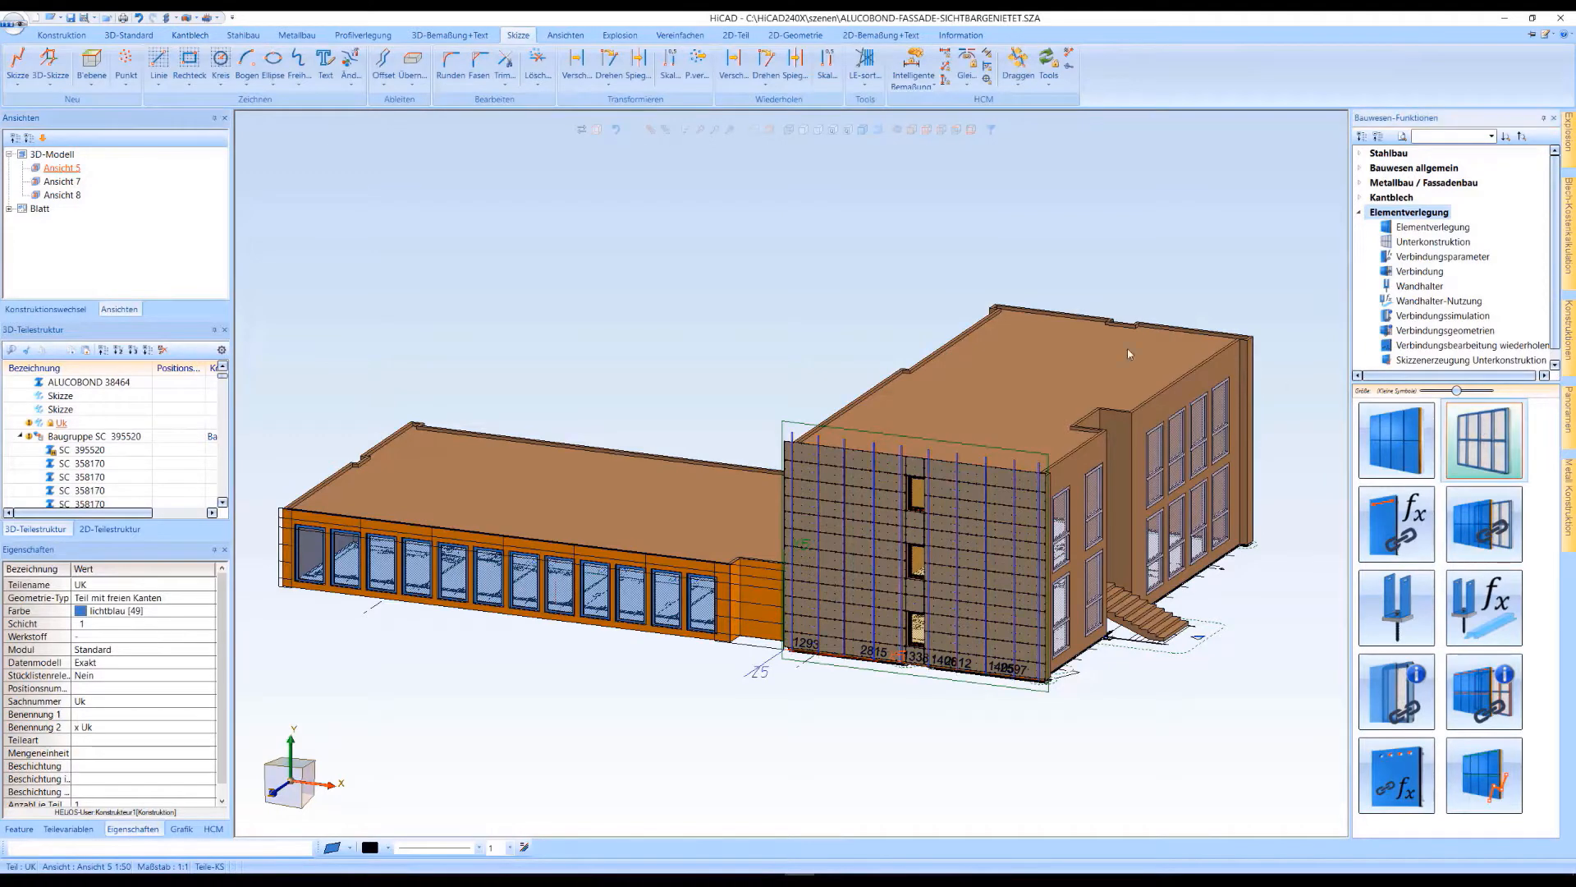
left_click(500, 249)
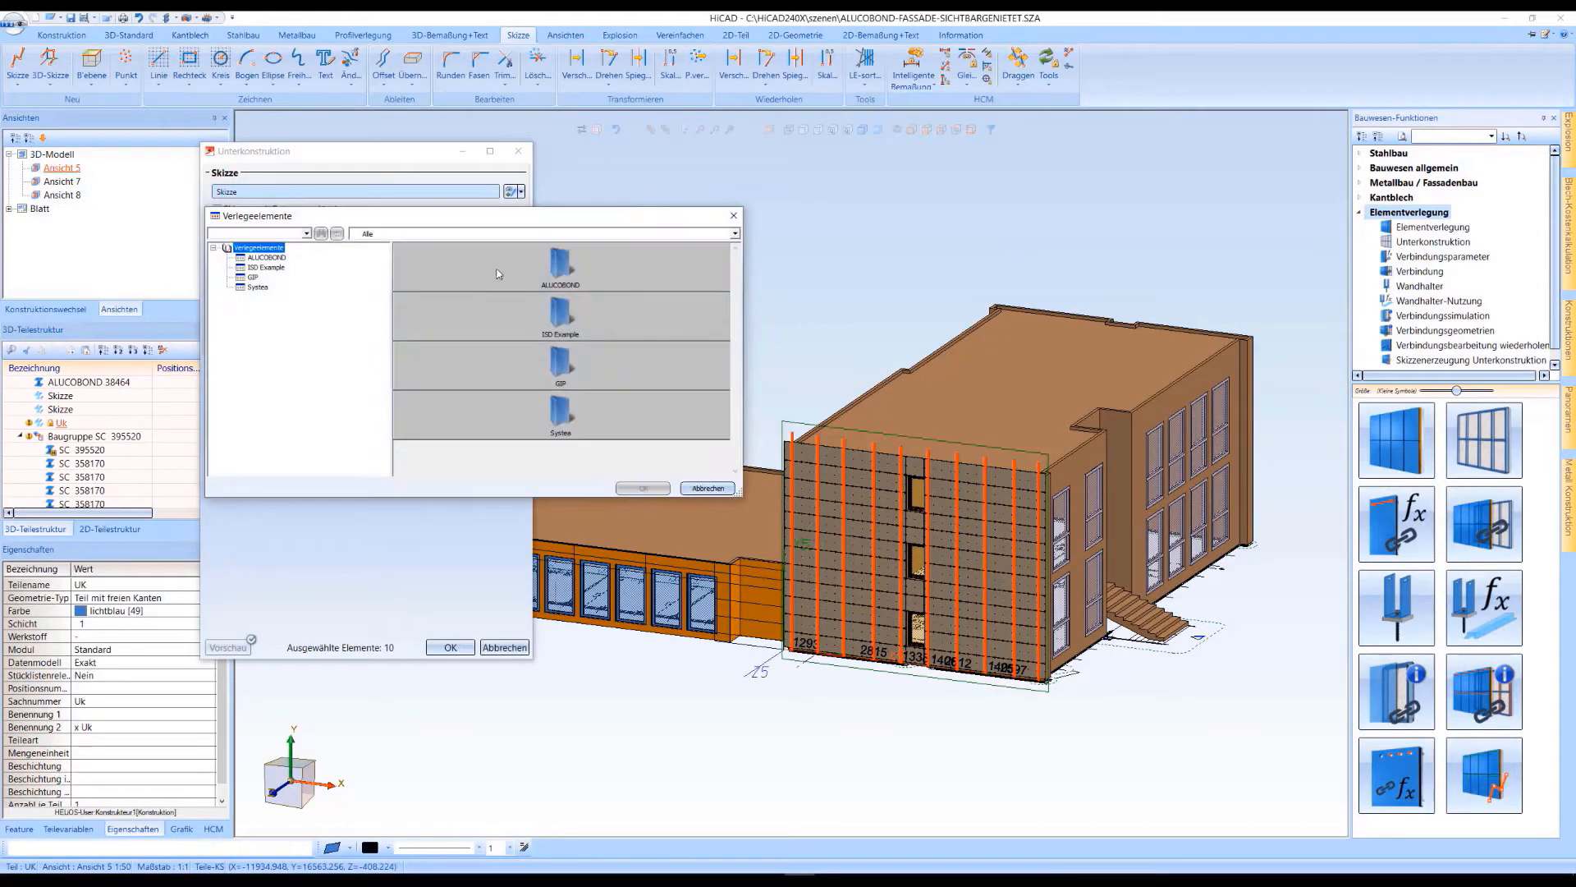
double_click(515, 382)
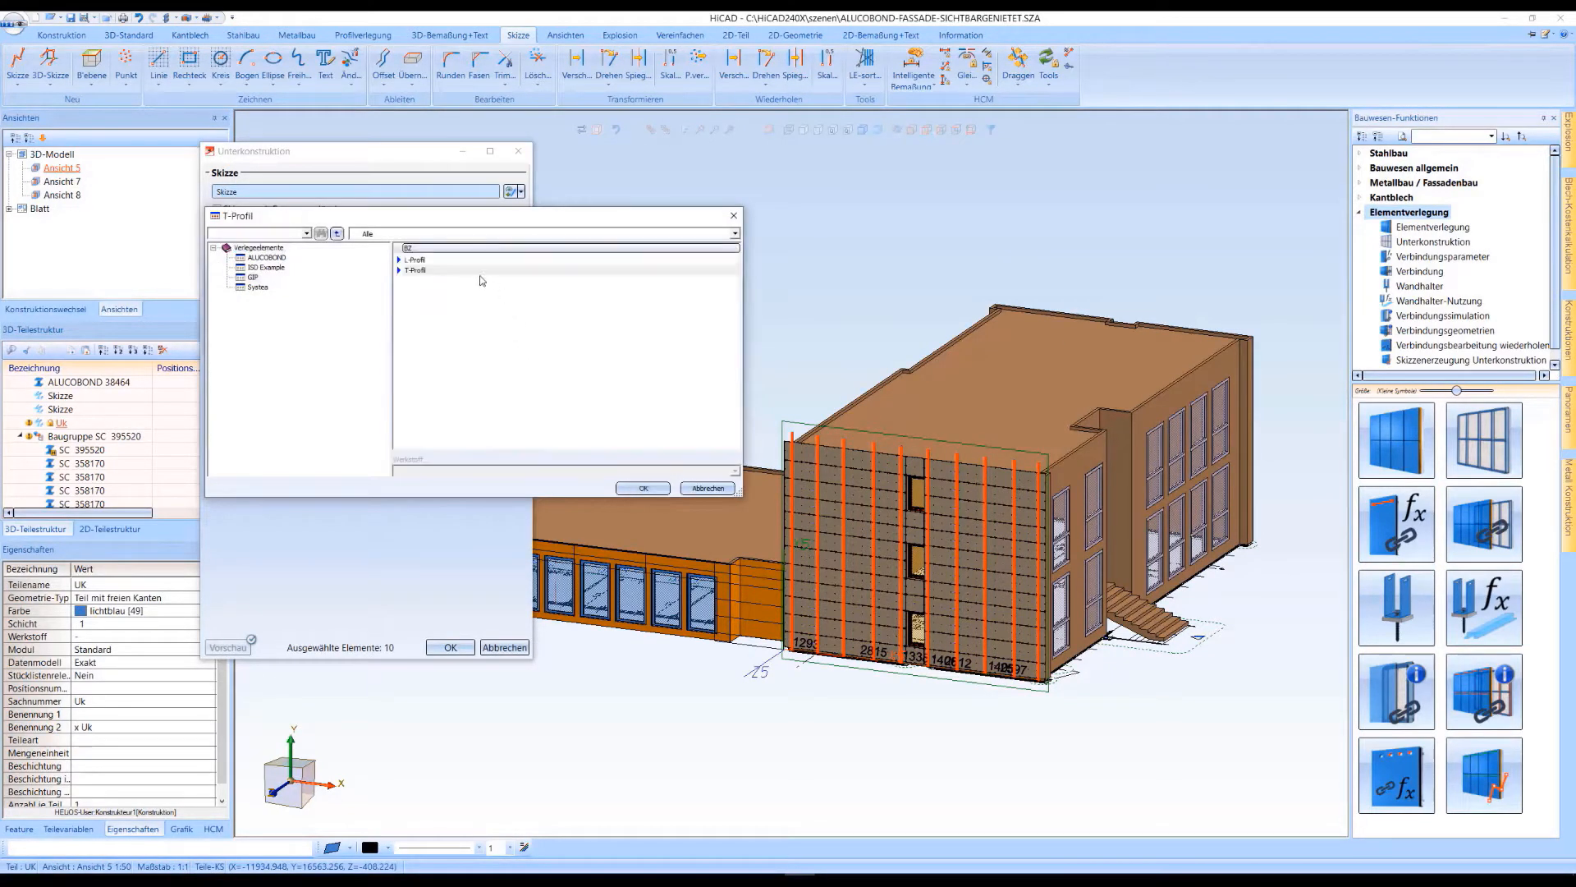
left_click(424, 262)
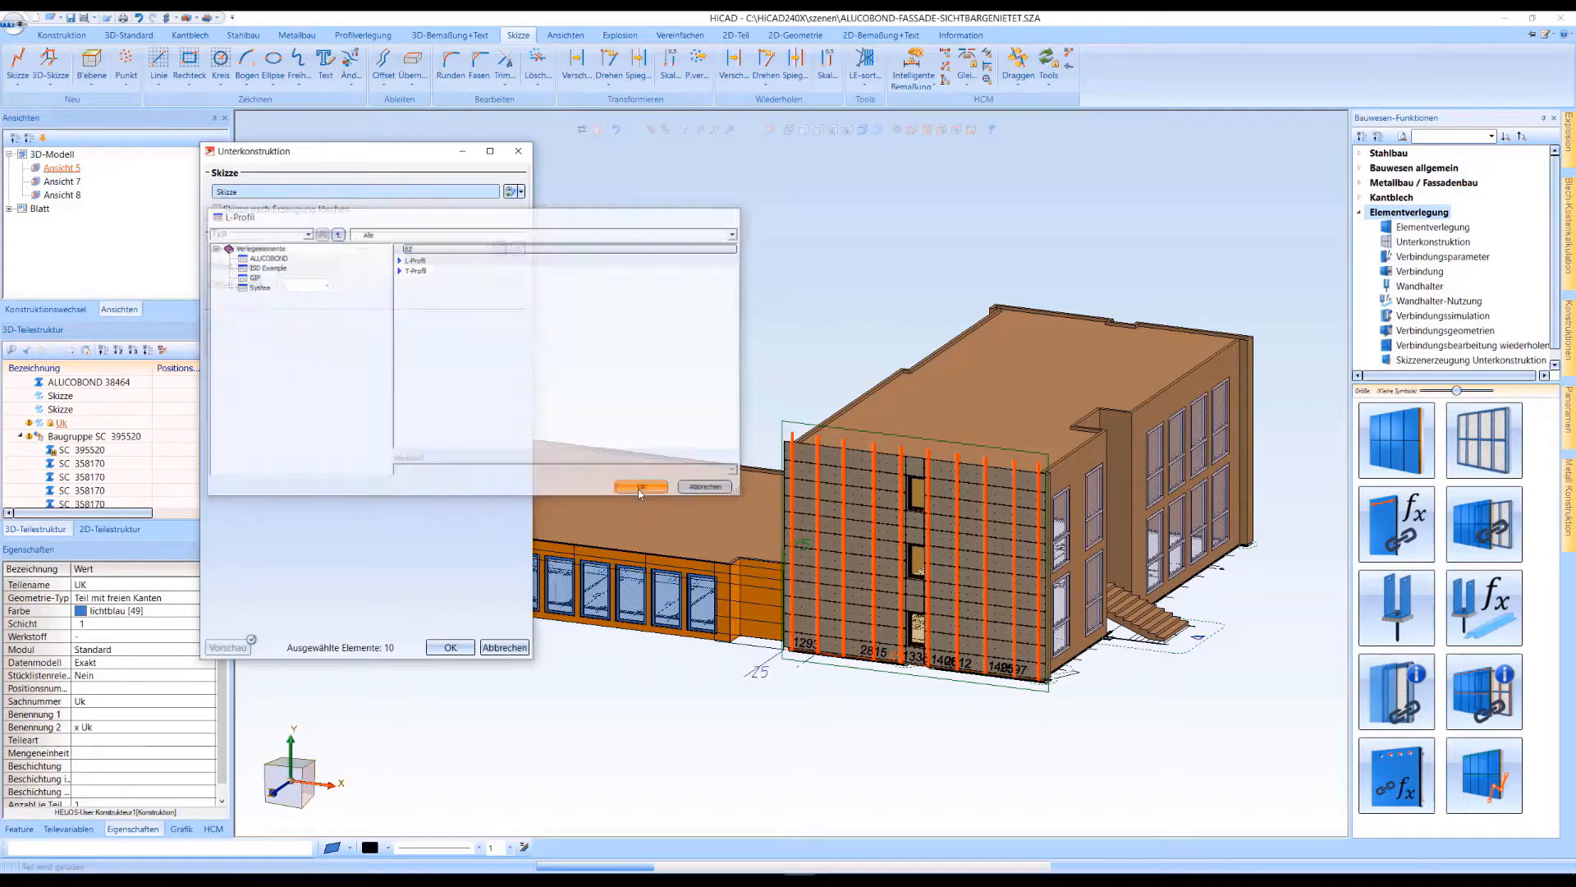
left_click(638, 489)
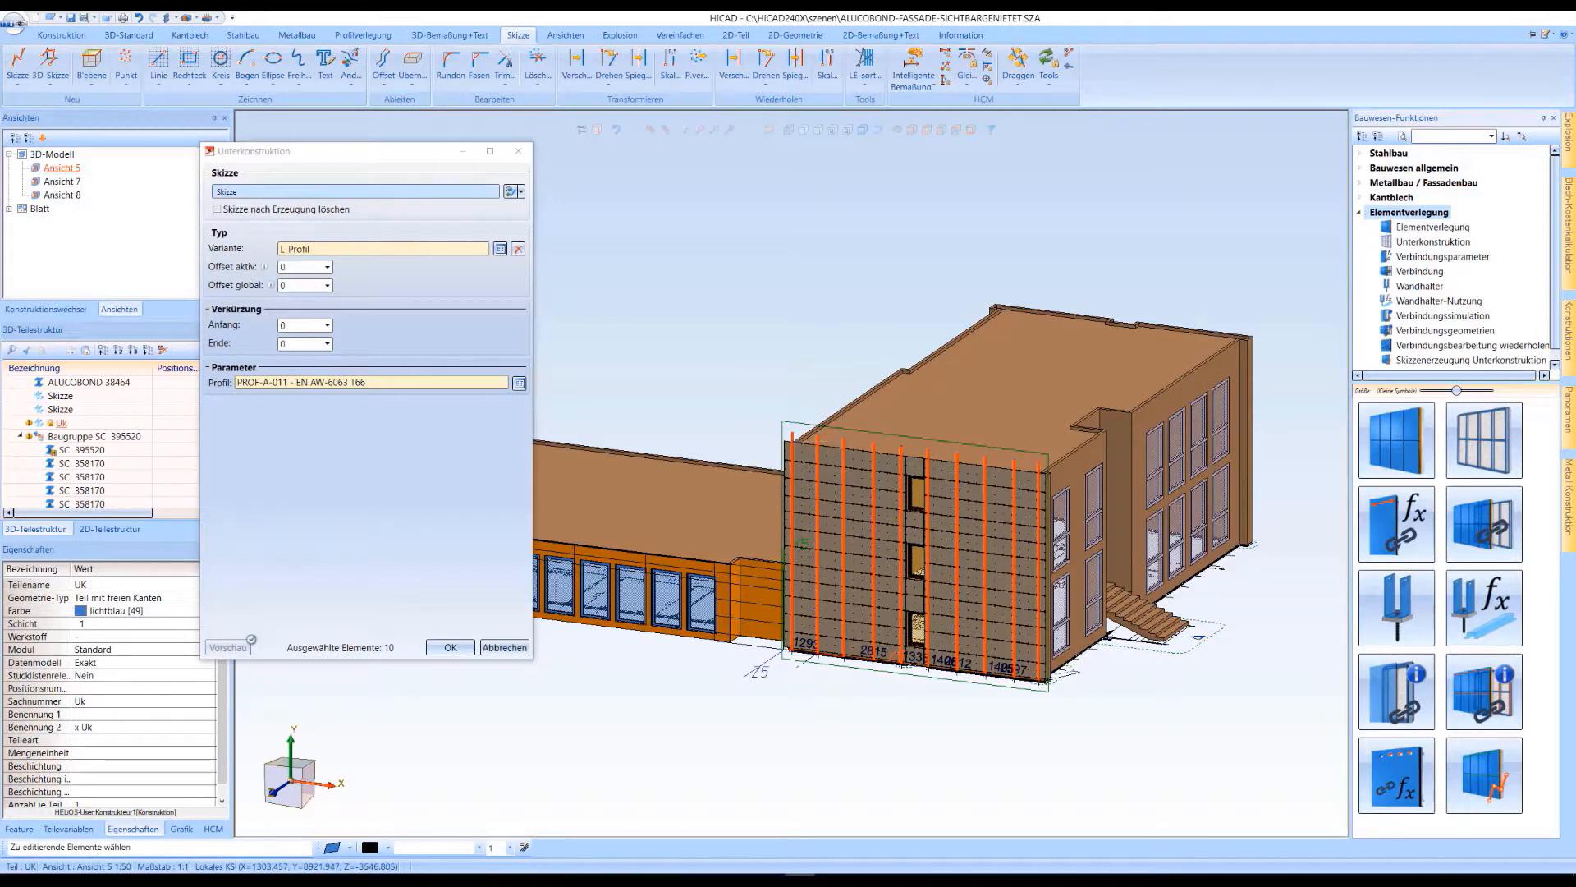
Assign the GIP T-Profil variant to two vertical sketch lines at the panel joints and generate the substructure.
left_click(831, 446)
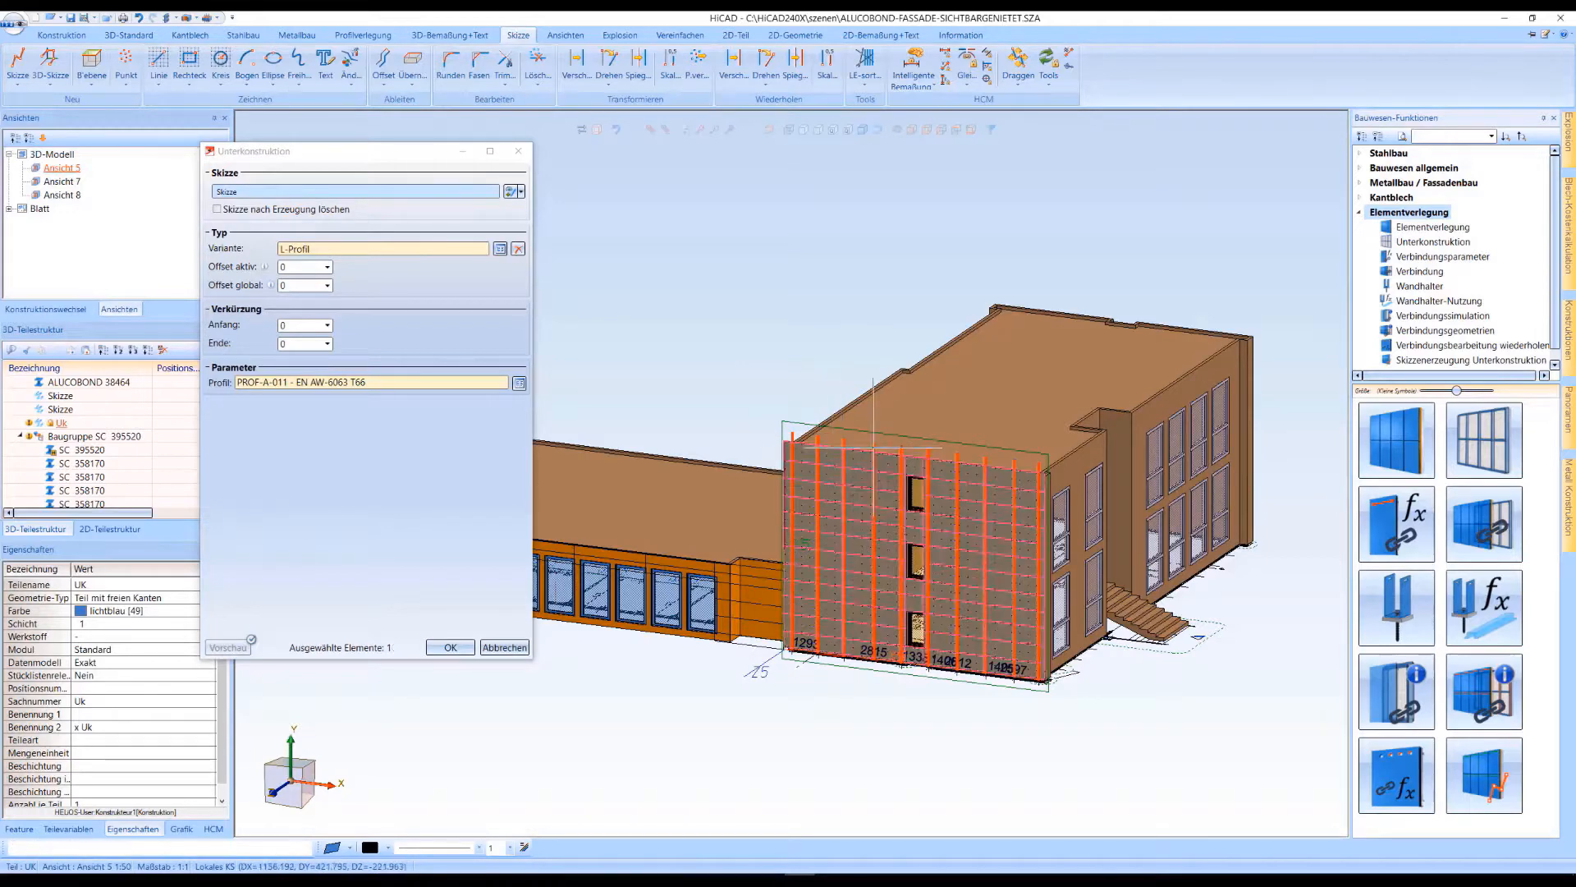
left_click(988, 460)
left_click(500, 248)
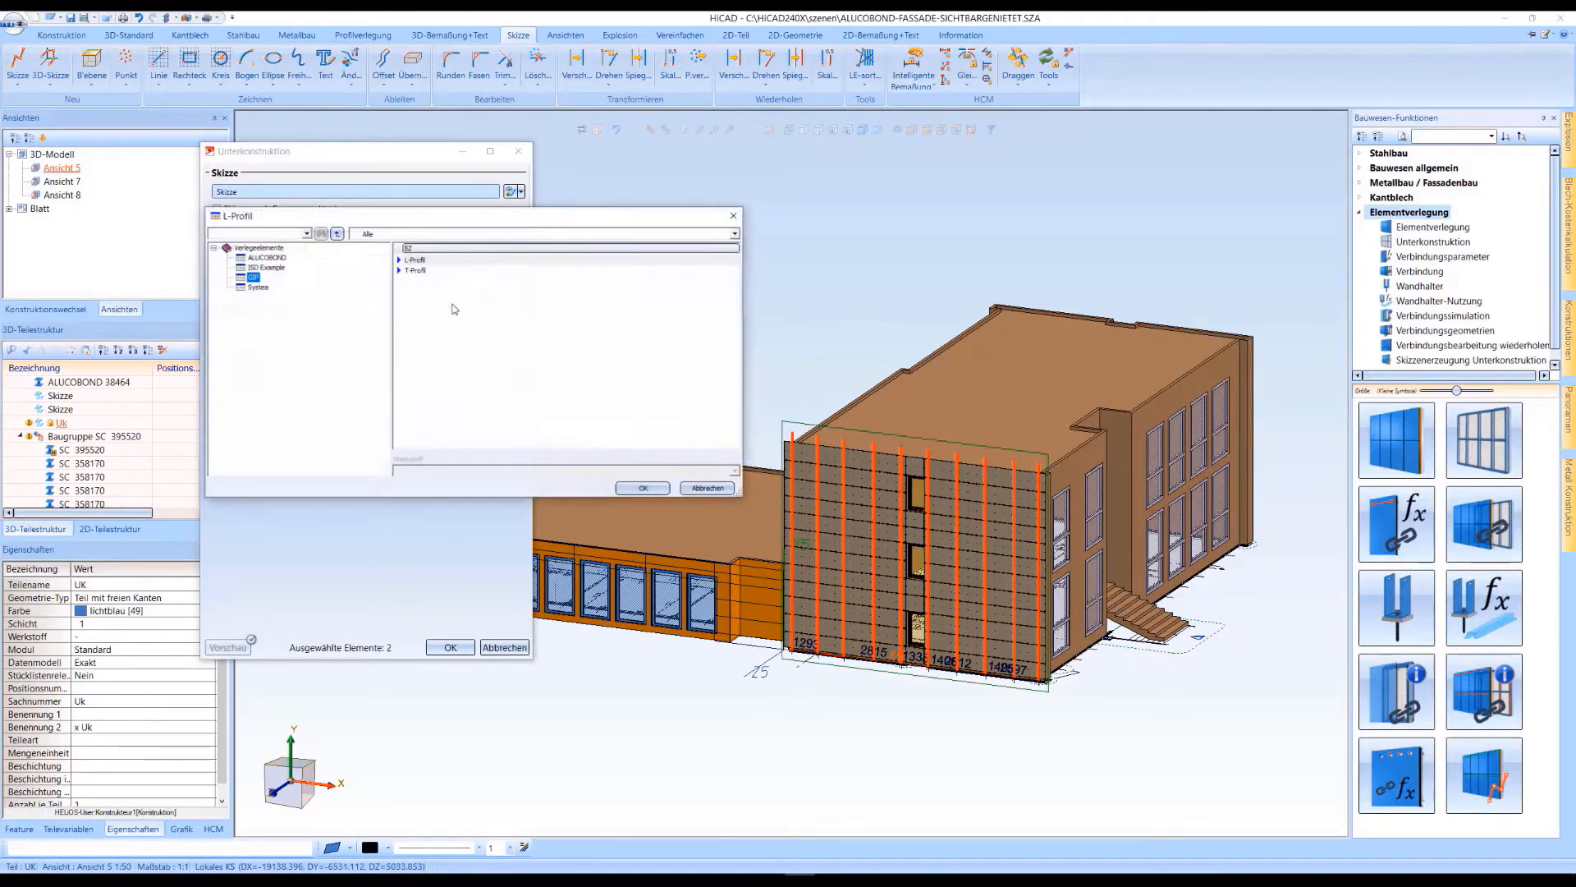
left_click(415, 270)
left_click(649, 489)
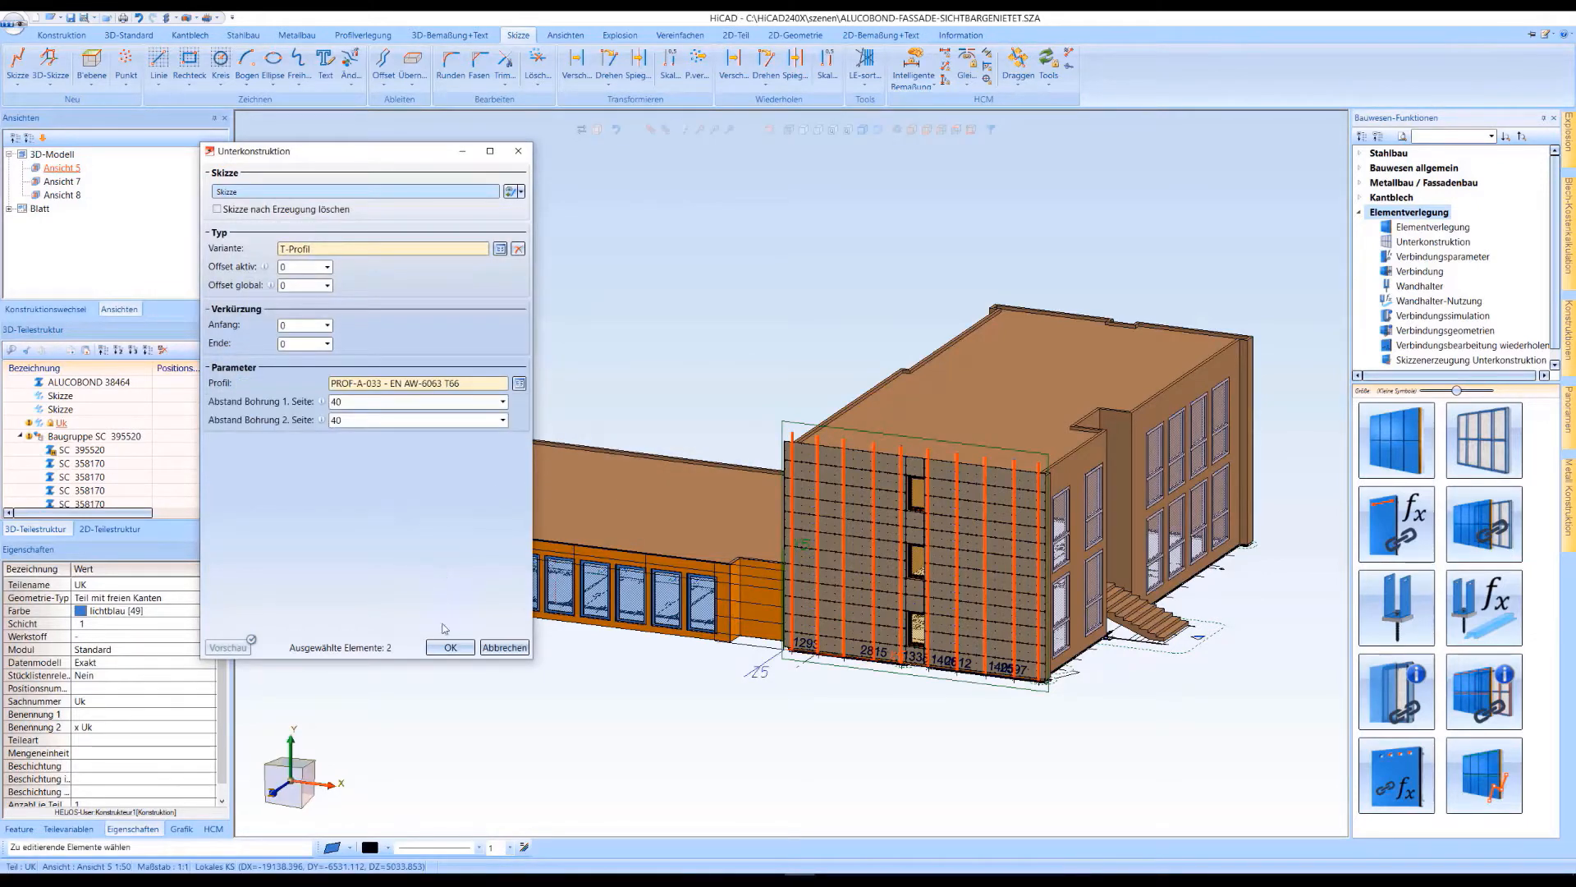
left_click(447, 647)
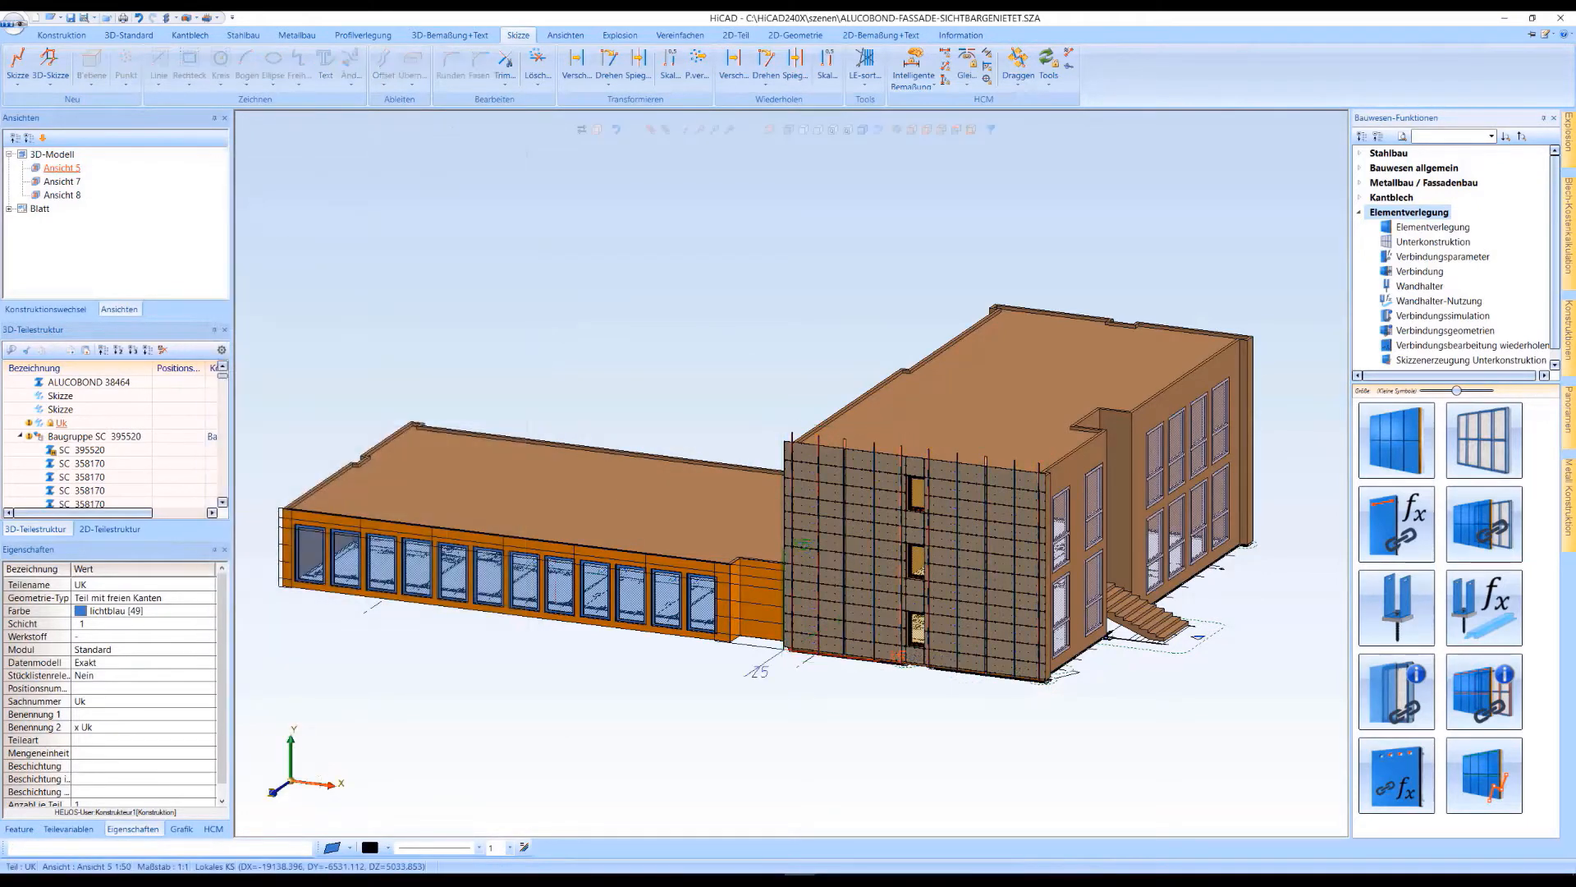
left_click_drag(704, 412, 1009, 561)
scroll(503, 294, "up", 3)
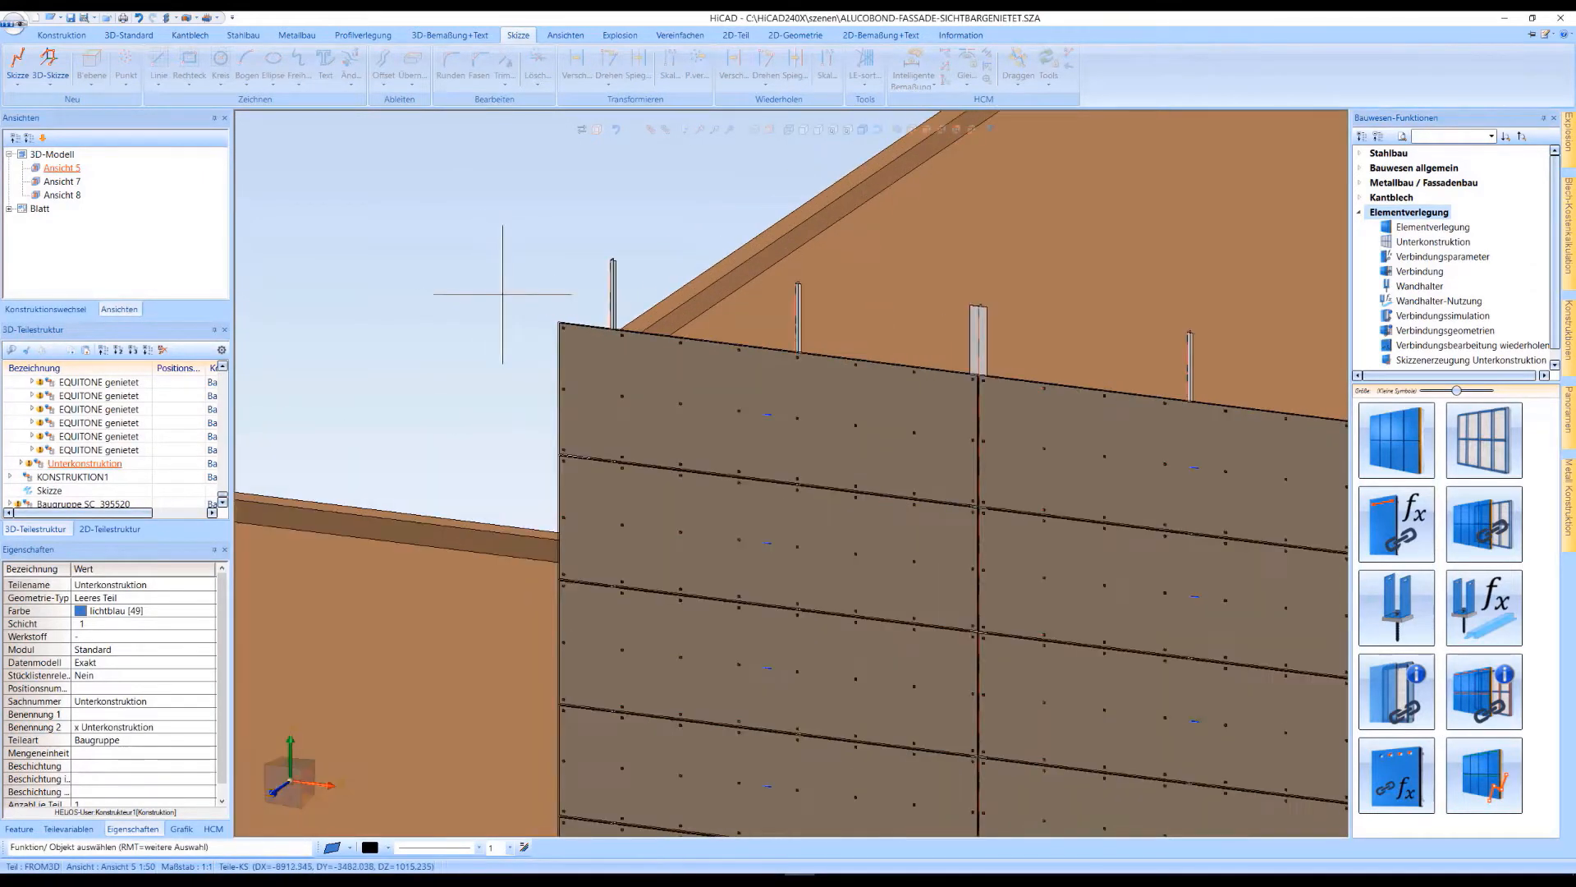
Create a Verbindung between the Elementverlegung and Unterkonstruktion assemblies, with the lowest corner panel's face as the processing plane.
scroll(502, 294, "down", 3)
scroll(503, 294, "down", 3)
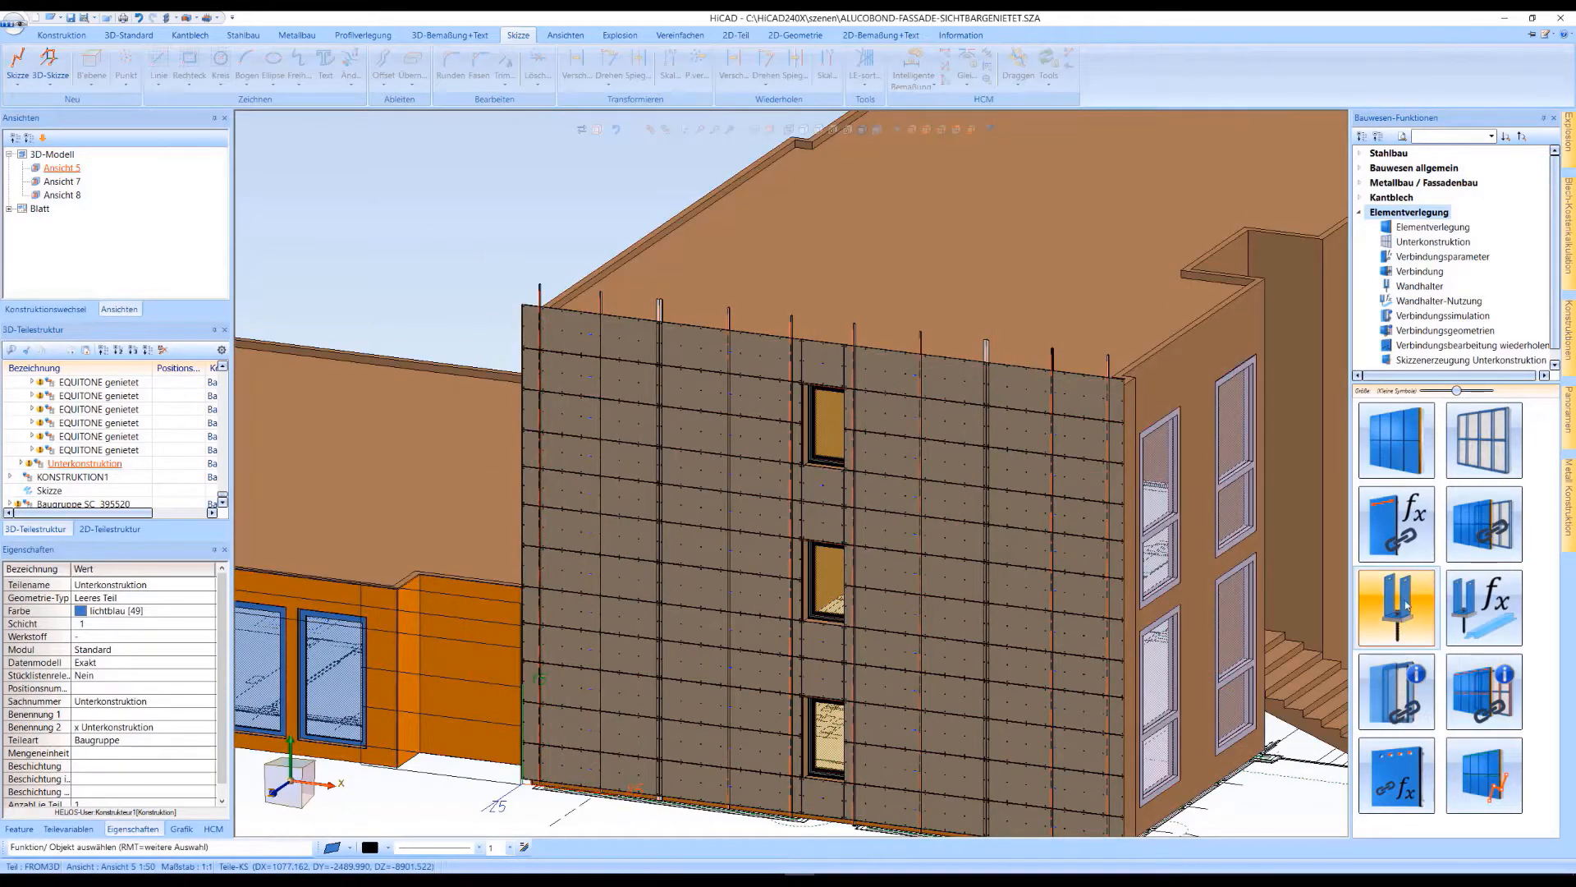
left_click(1492, 532)
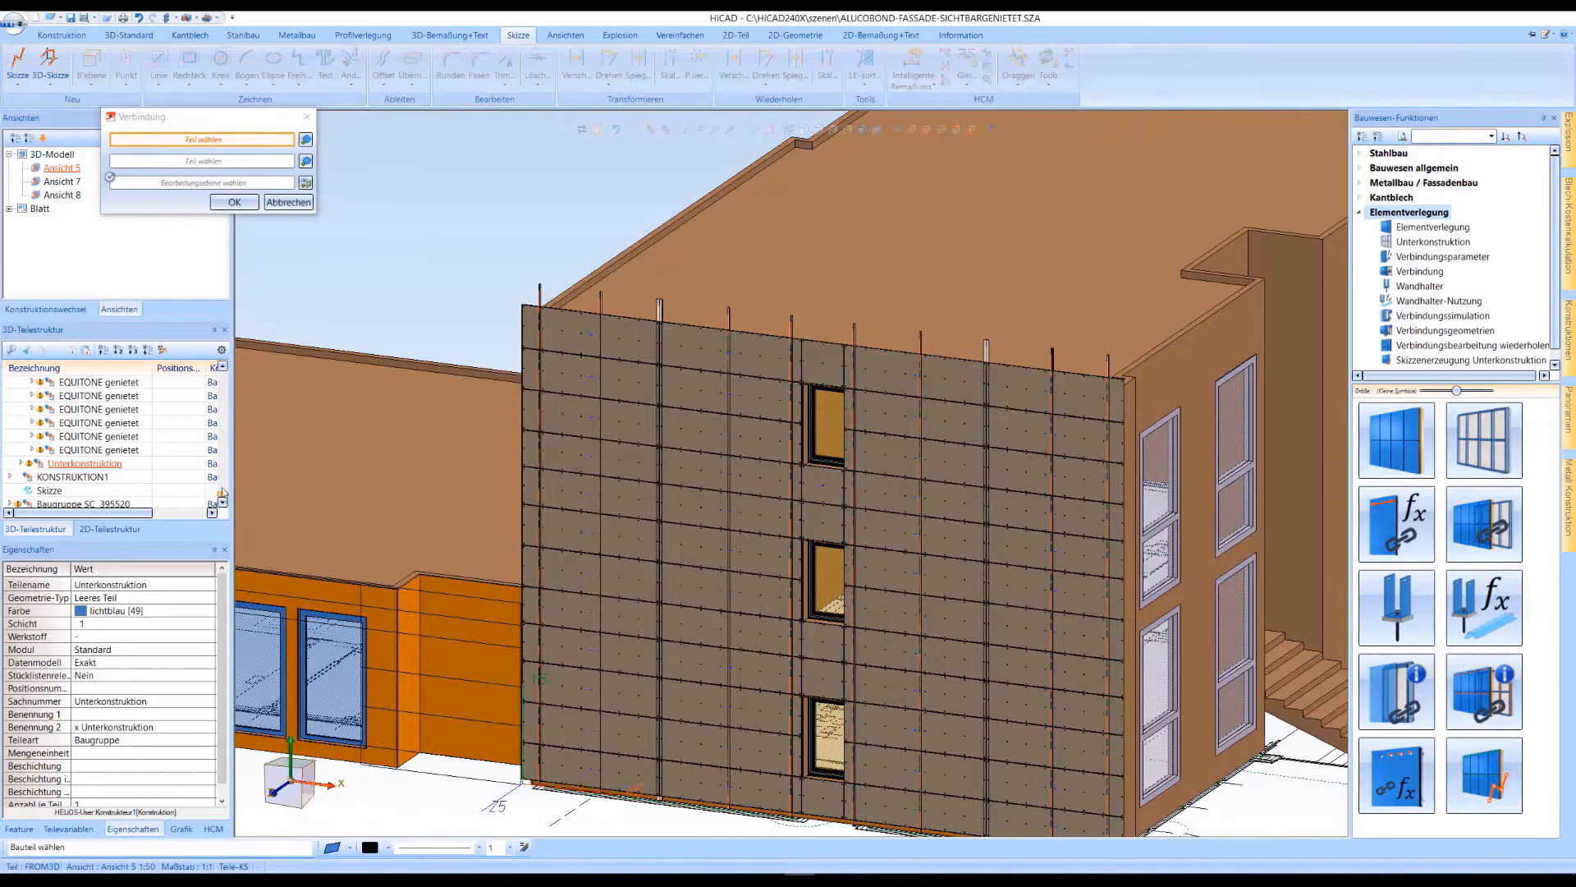
left_click_drag(222, 492, 220, 467)
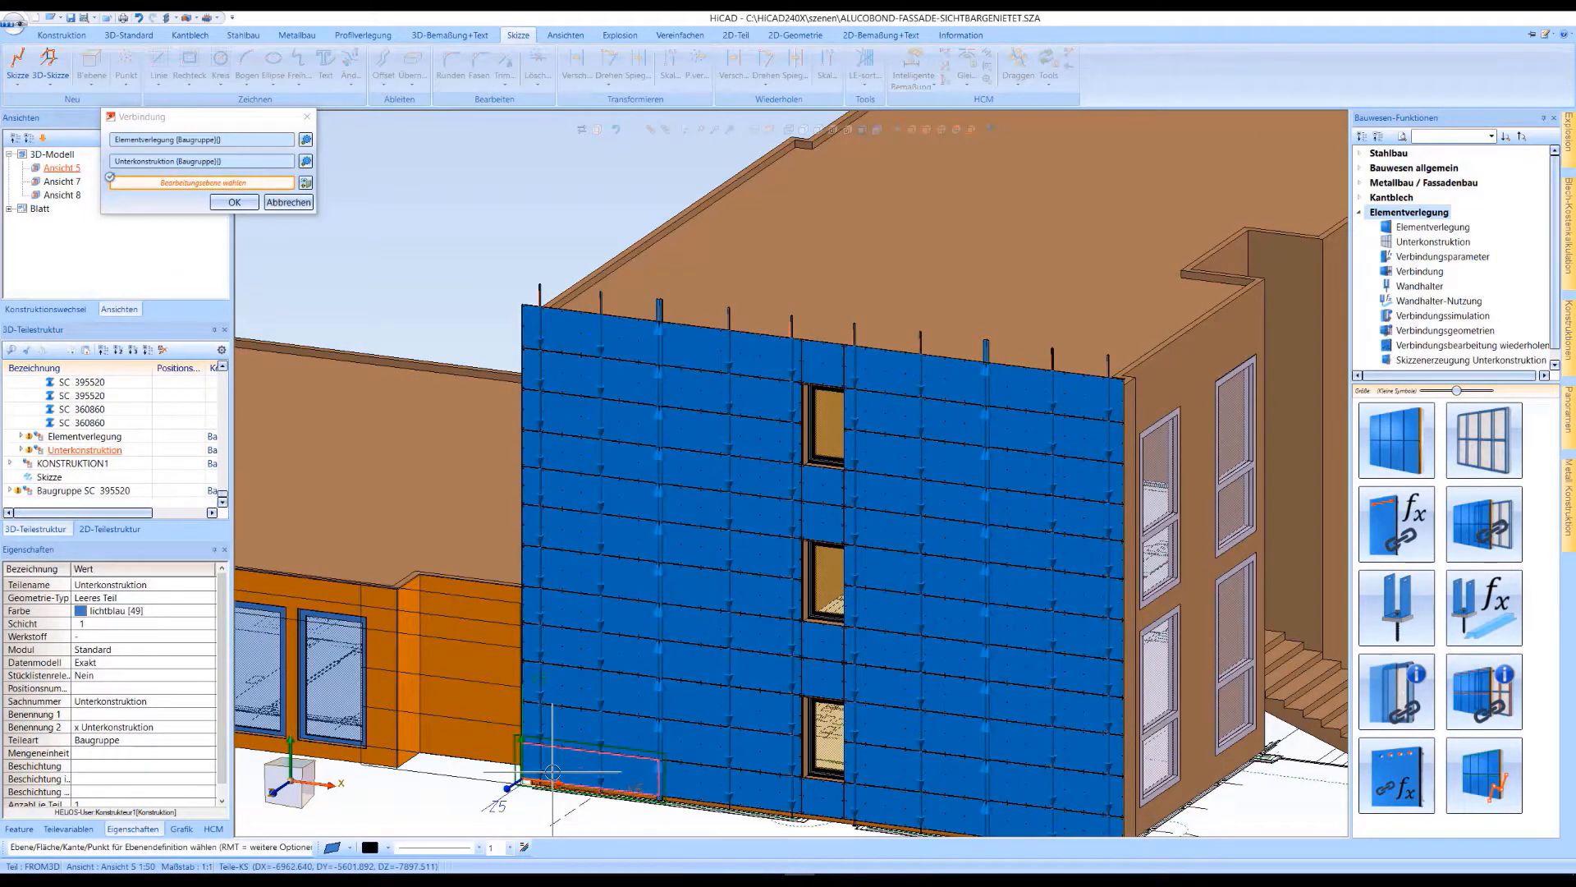
left_click(552, 771)
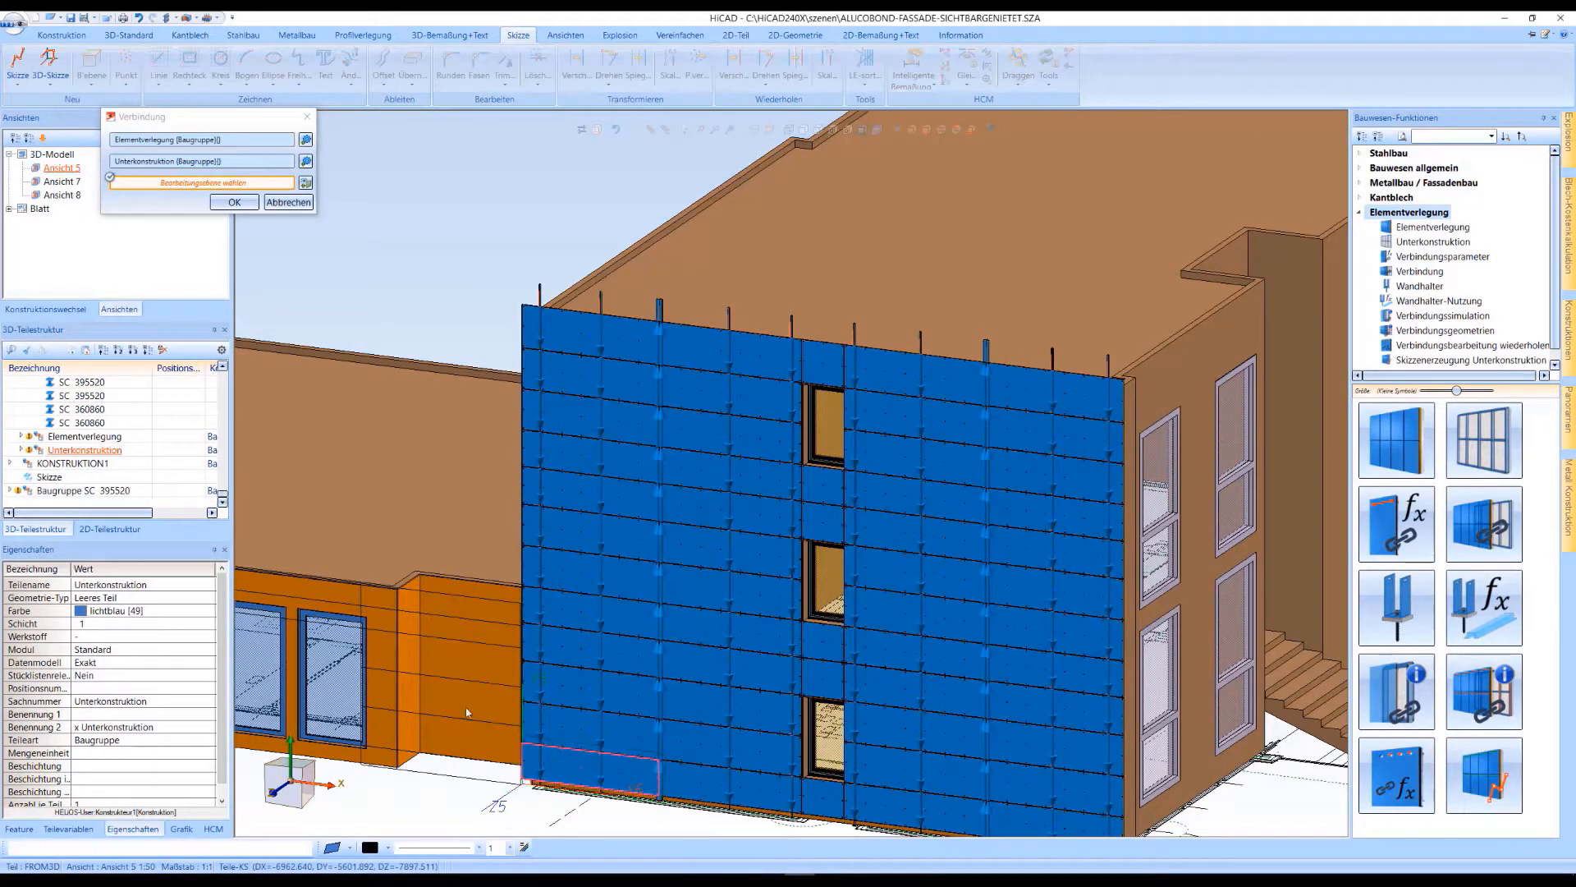
left_click(234, 201)
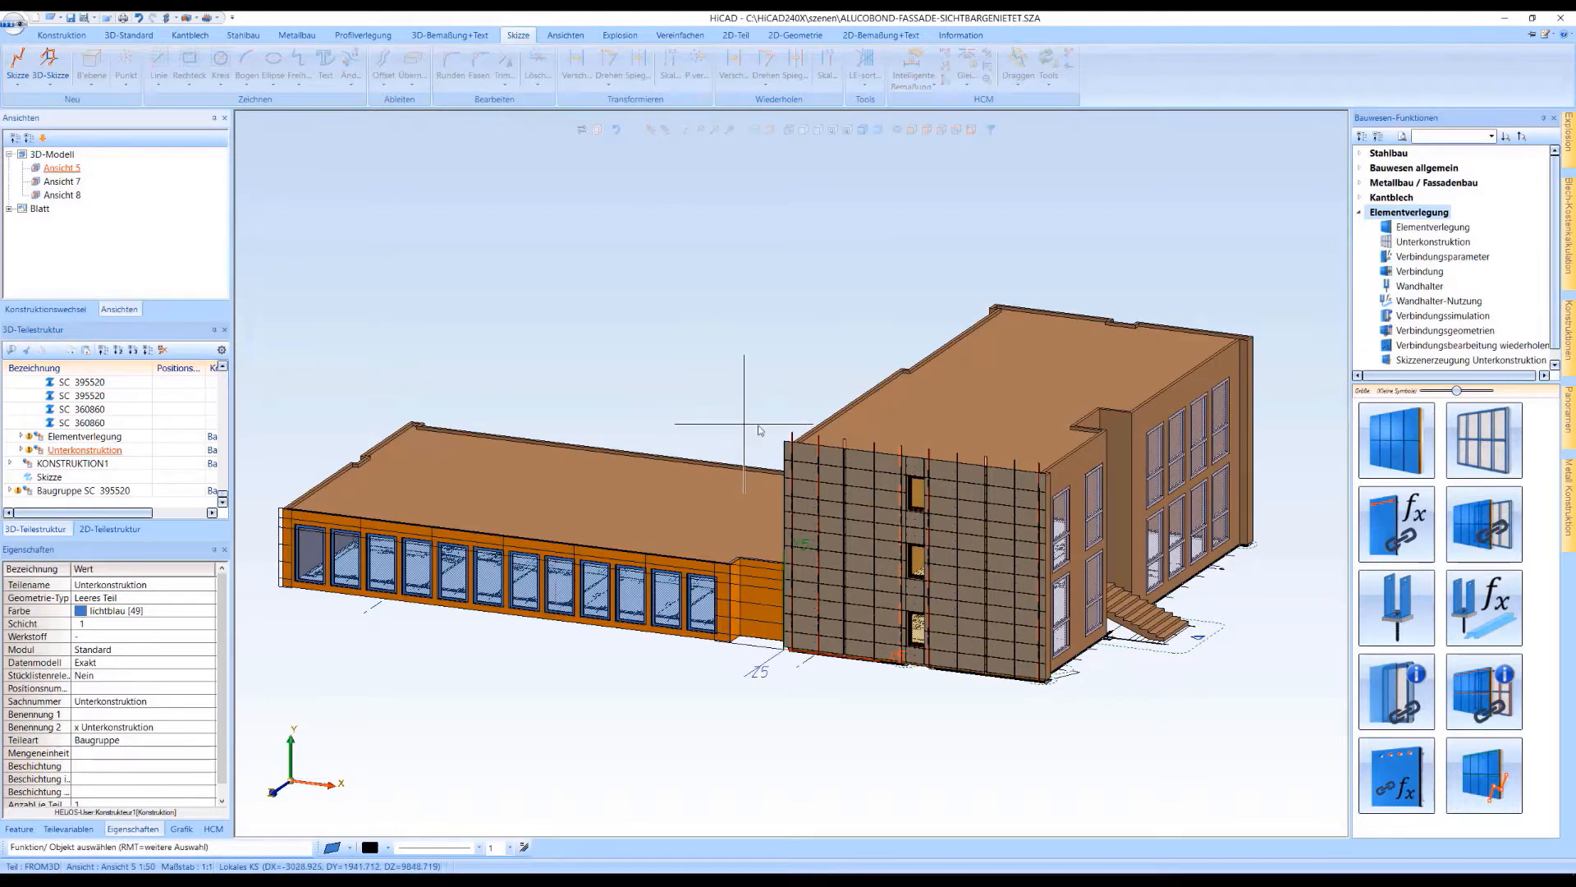
Examine the panel-to-substructure fastening points at the facade's upper corner and in Ansicht 7 from the front, and return to Ansicht 5.
middle_click_drag(744, 424, 864, 486)
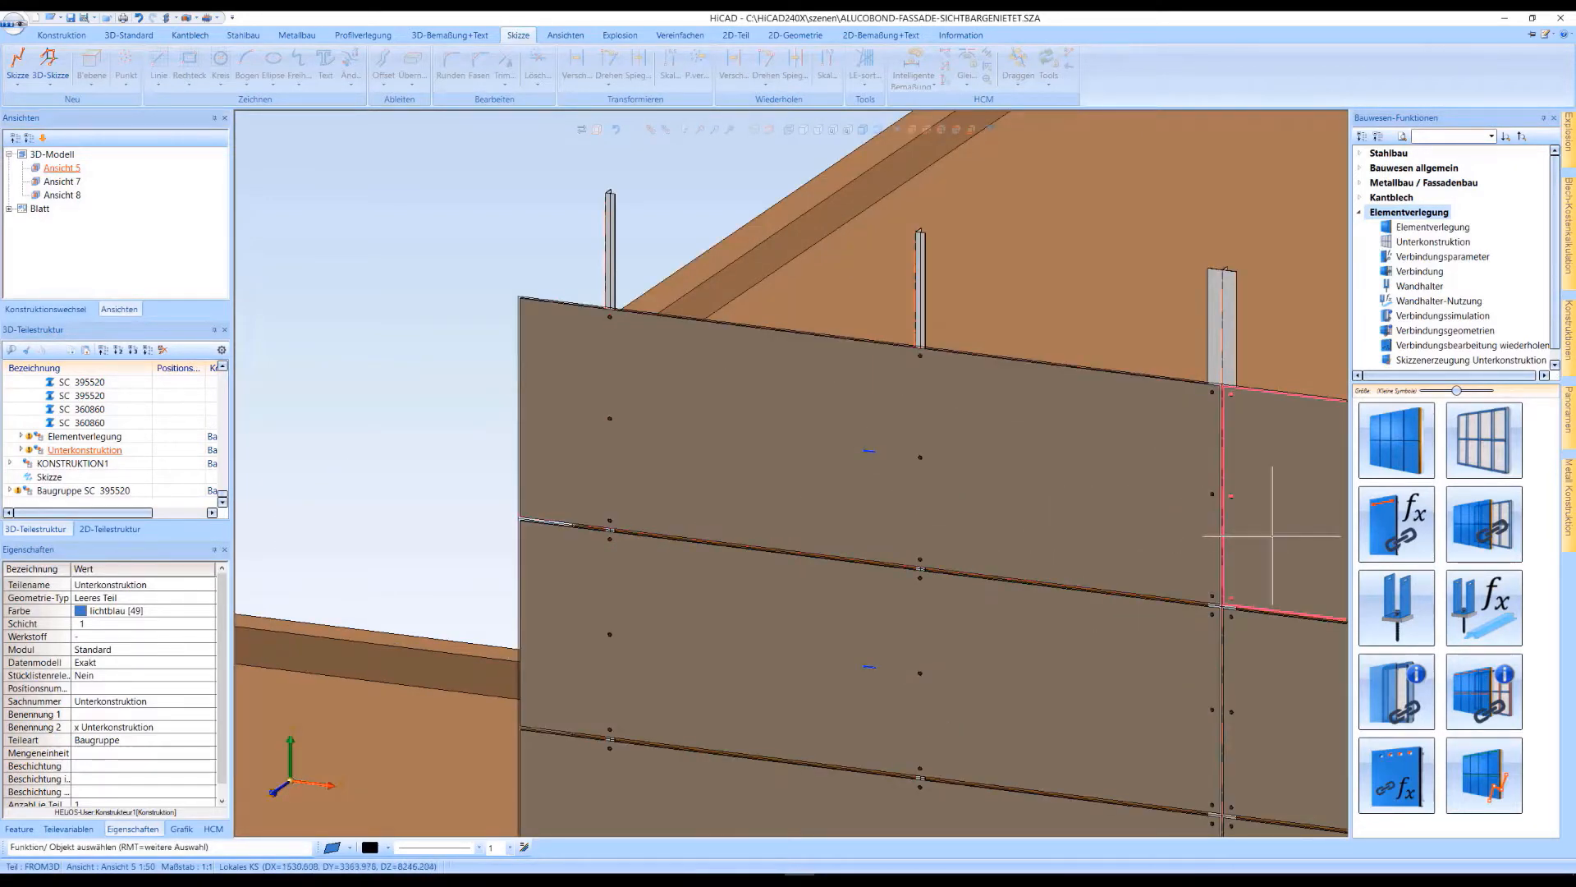
left_click(74, 182)
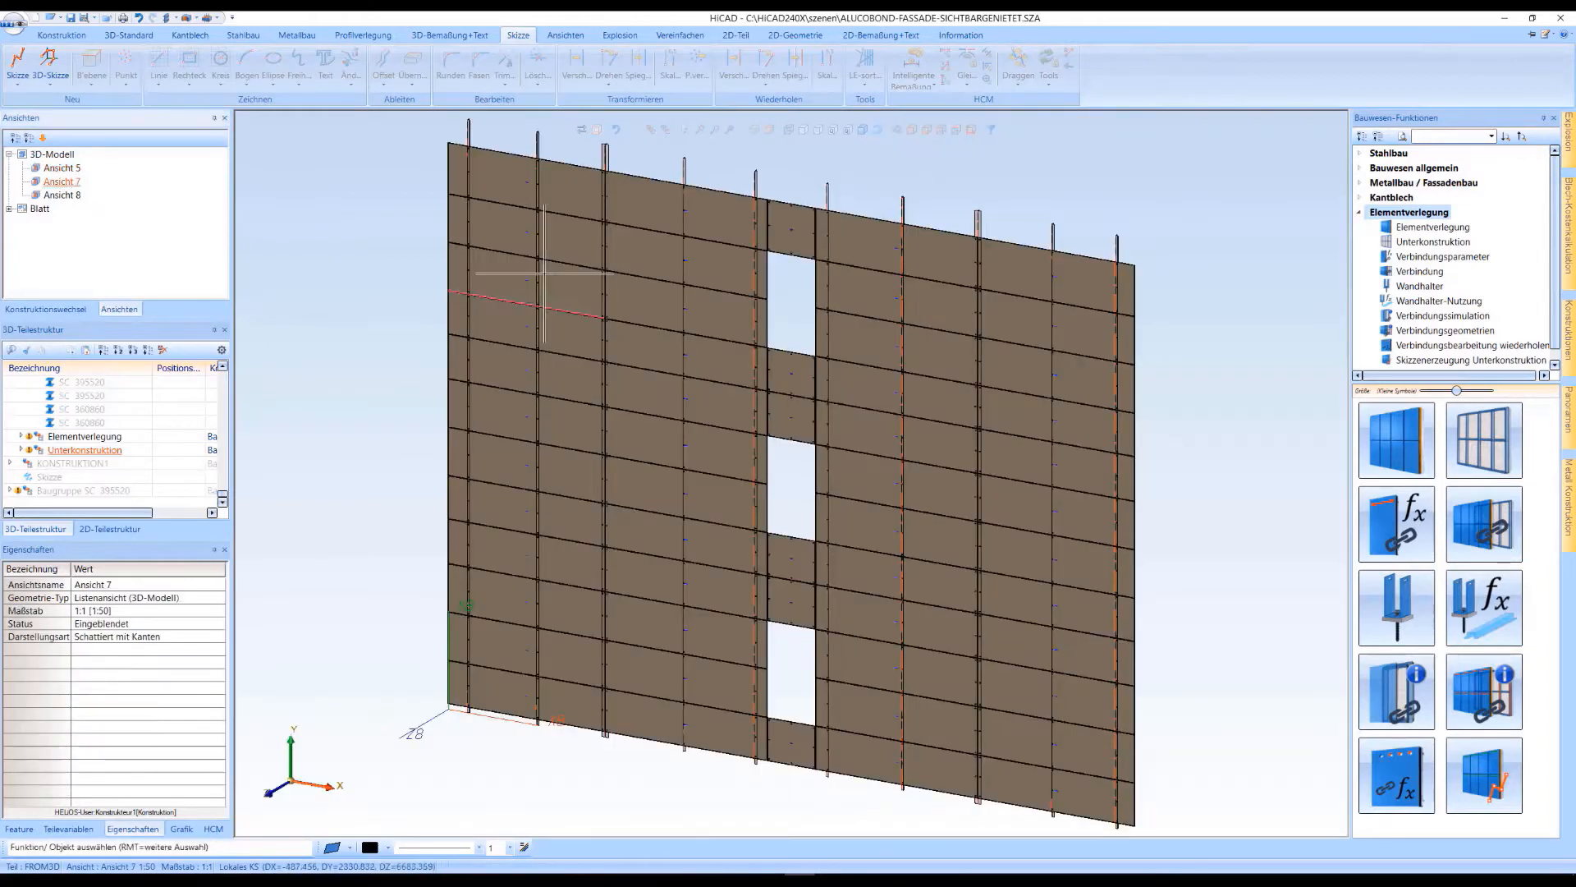
left_click(911, 129)
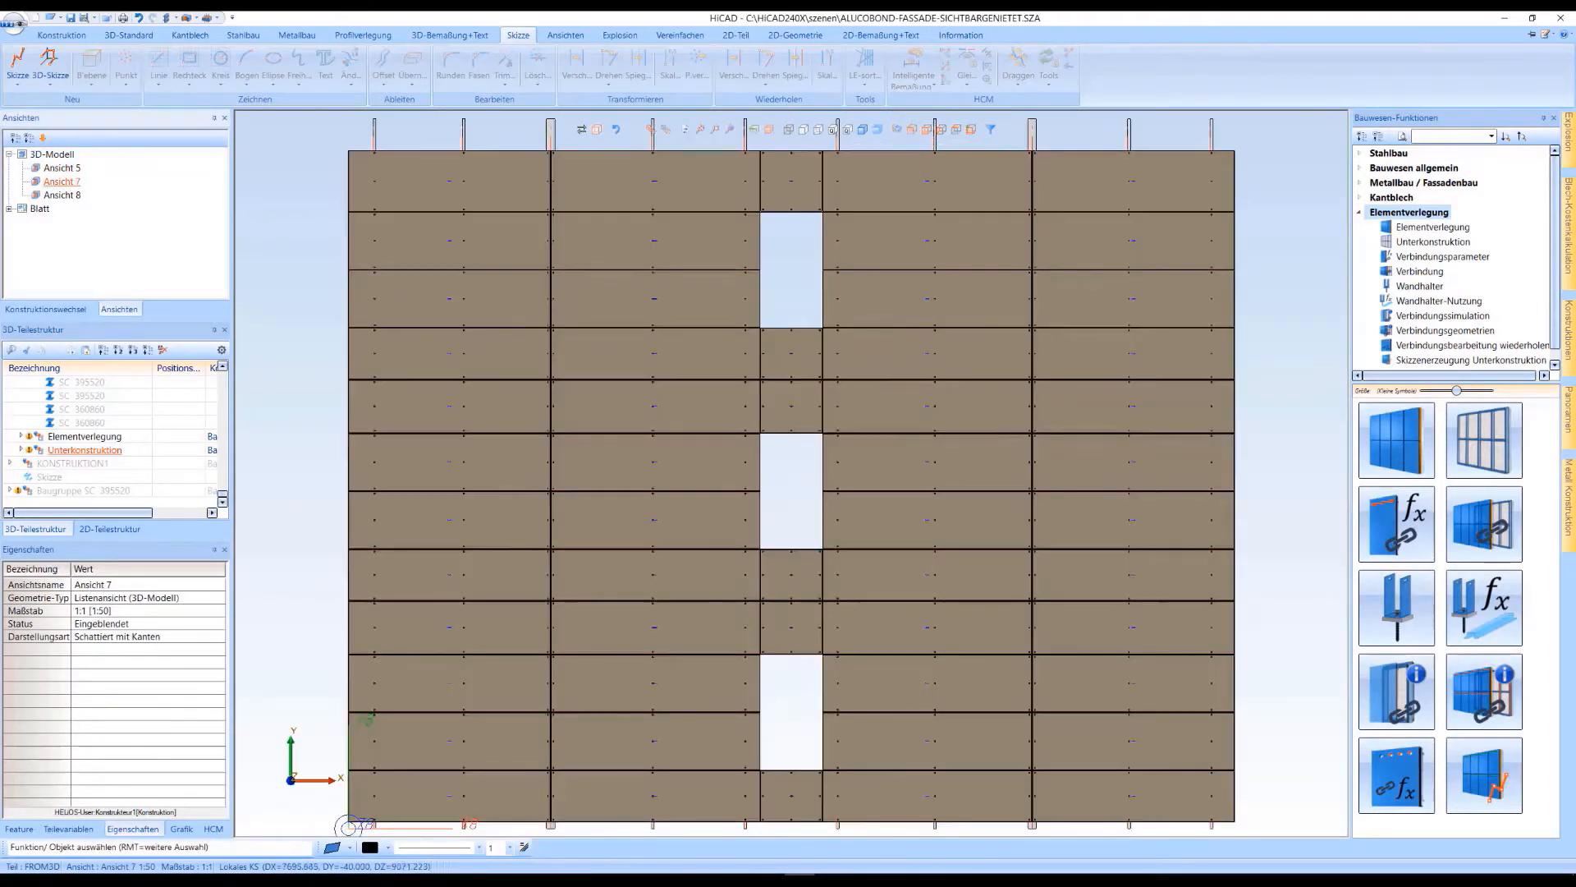
middle_click_drag(397, 195, 691, 266)
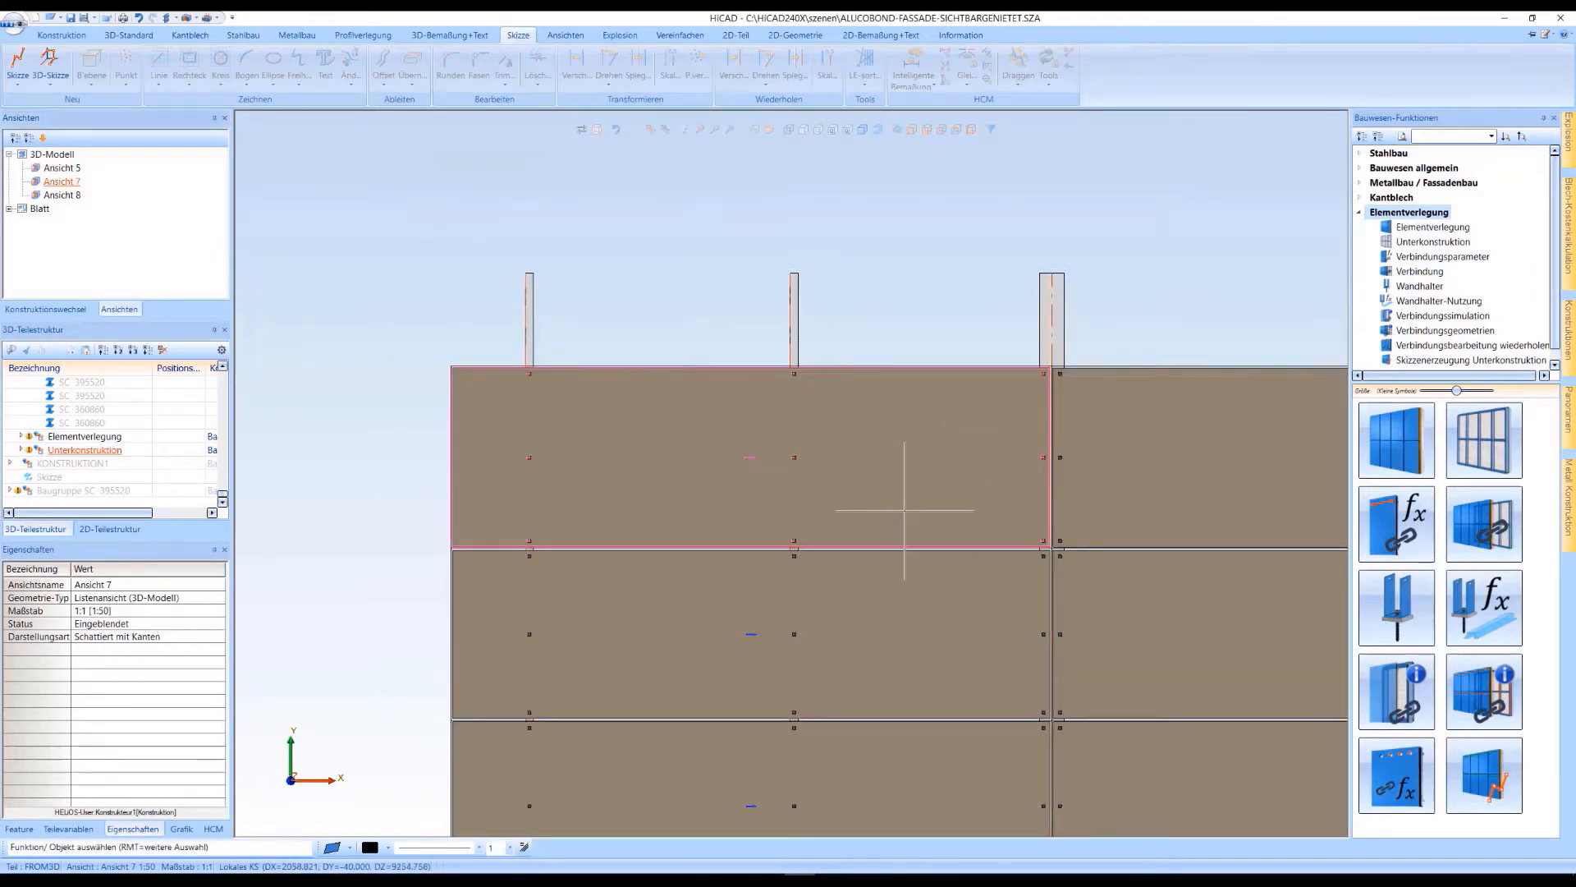
middle_click_drag(904, 510, 948, 523)
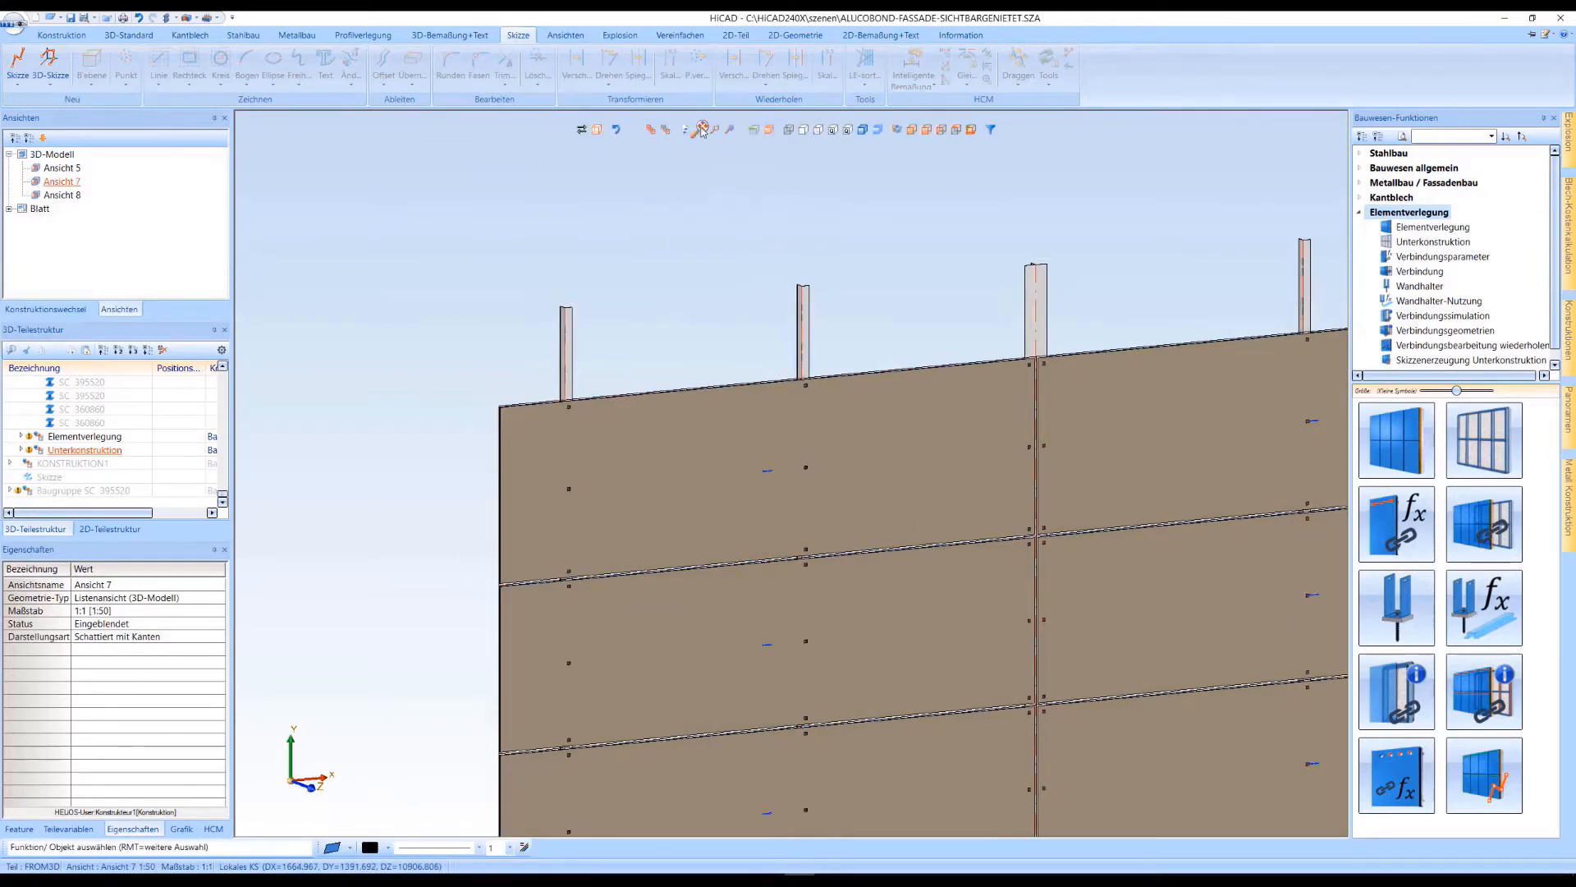
left_click(702, 130)
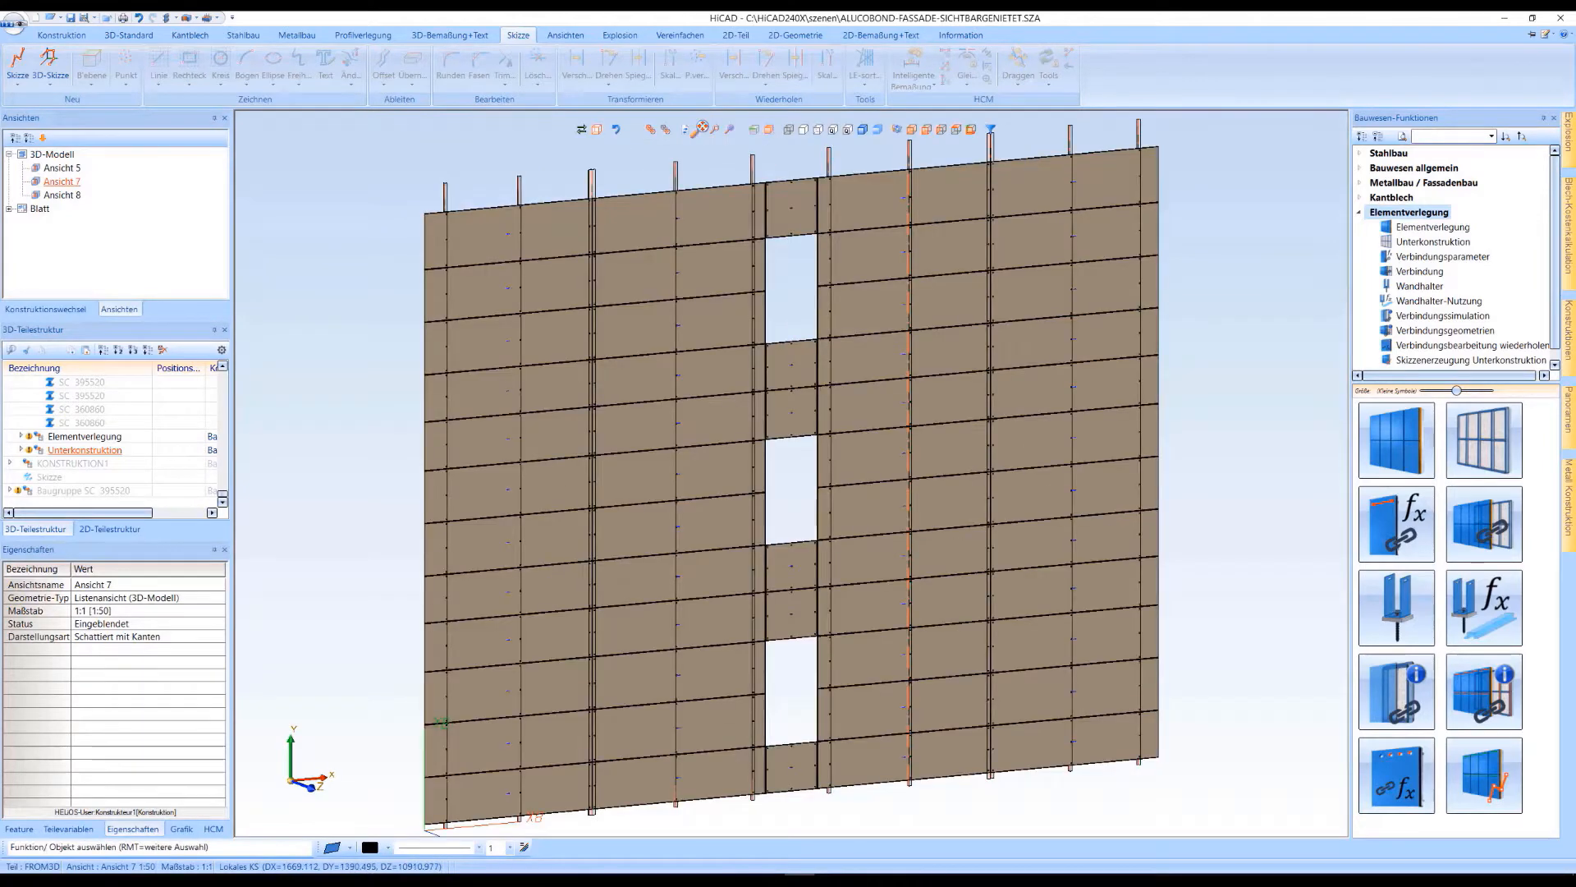
double_click(62, 167)
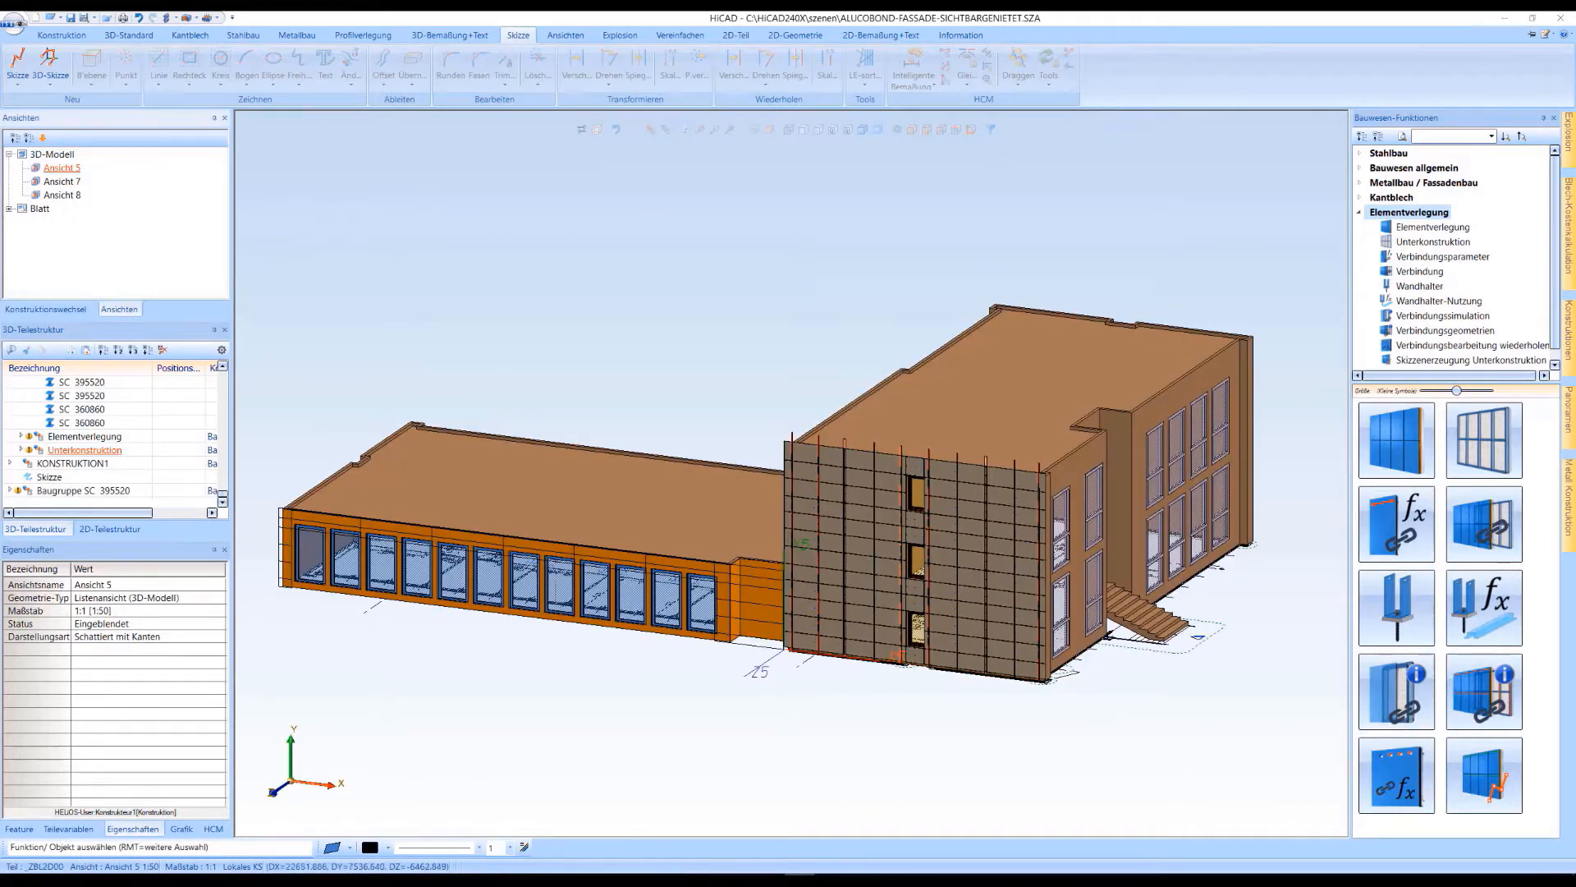
Start a Wandhalter on the plane of the wall behind the panels, skip the roof plane, and assign the Unterkonstruktion assembly.
middle_click_drag(915, 537, 803, 507)
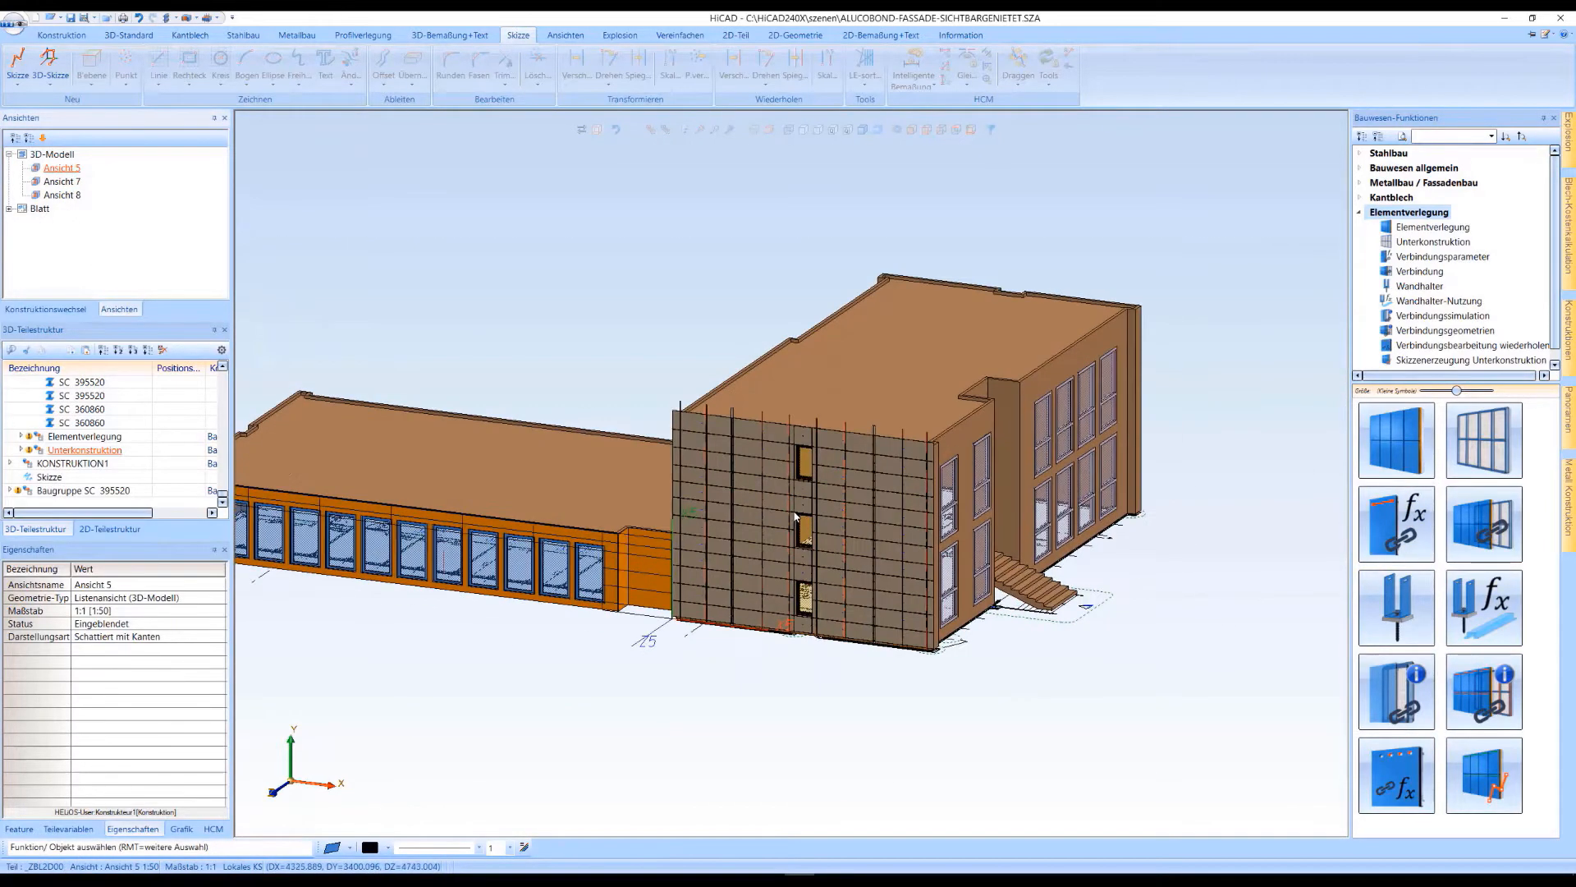
scroll(803, 508, "up", 1)
scroll(803, 508, "up", 3)
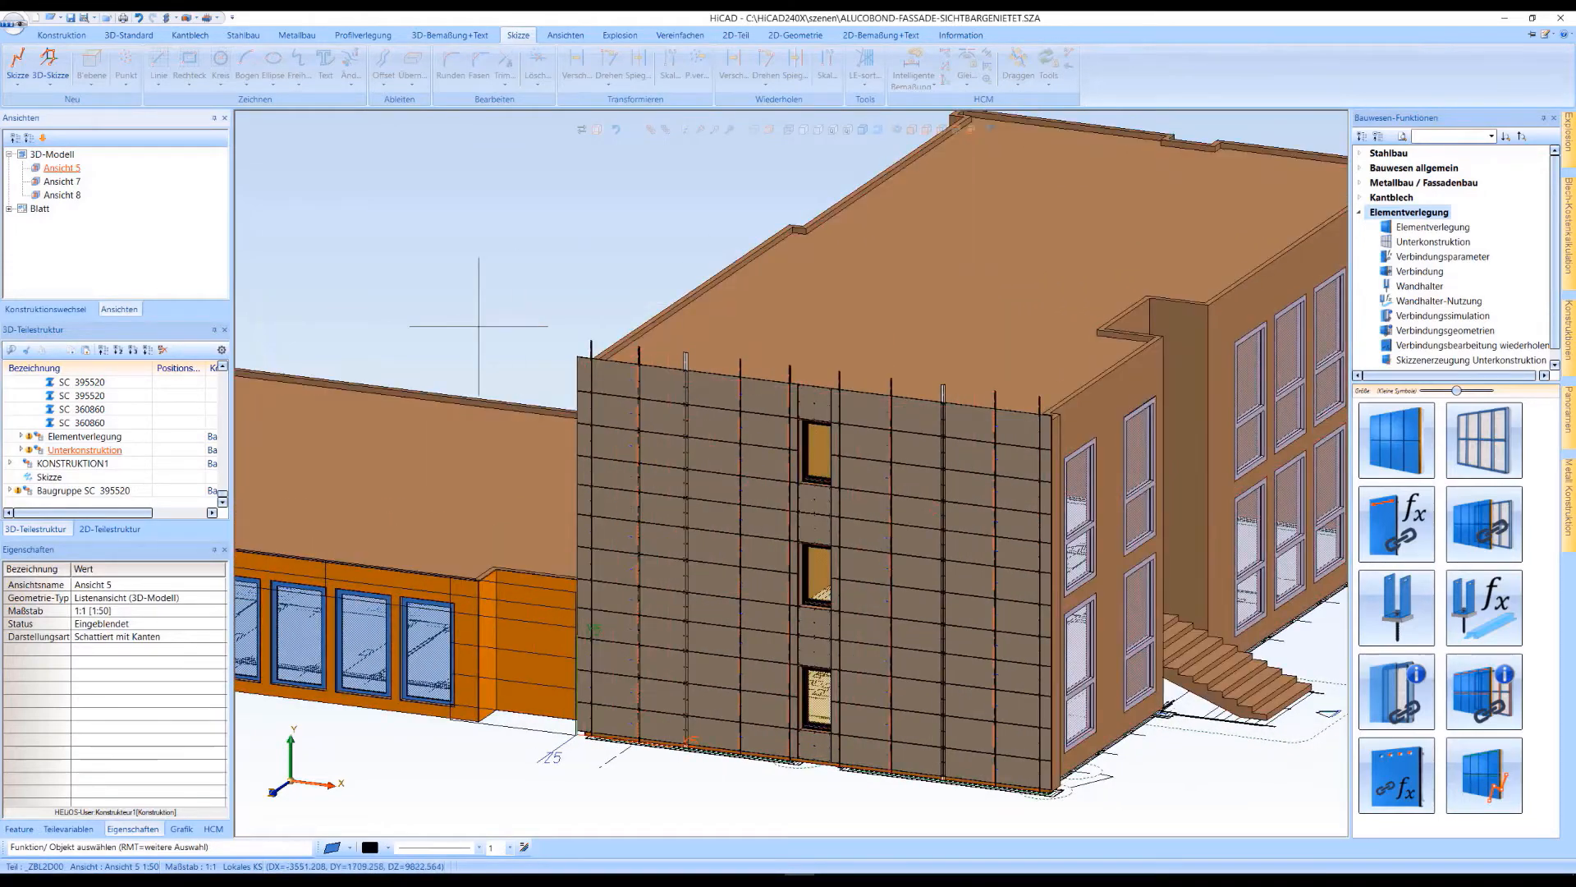
middle_click_drag(520, 358, 596, 327)
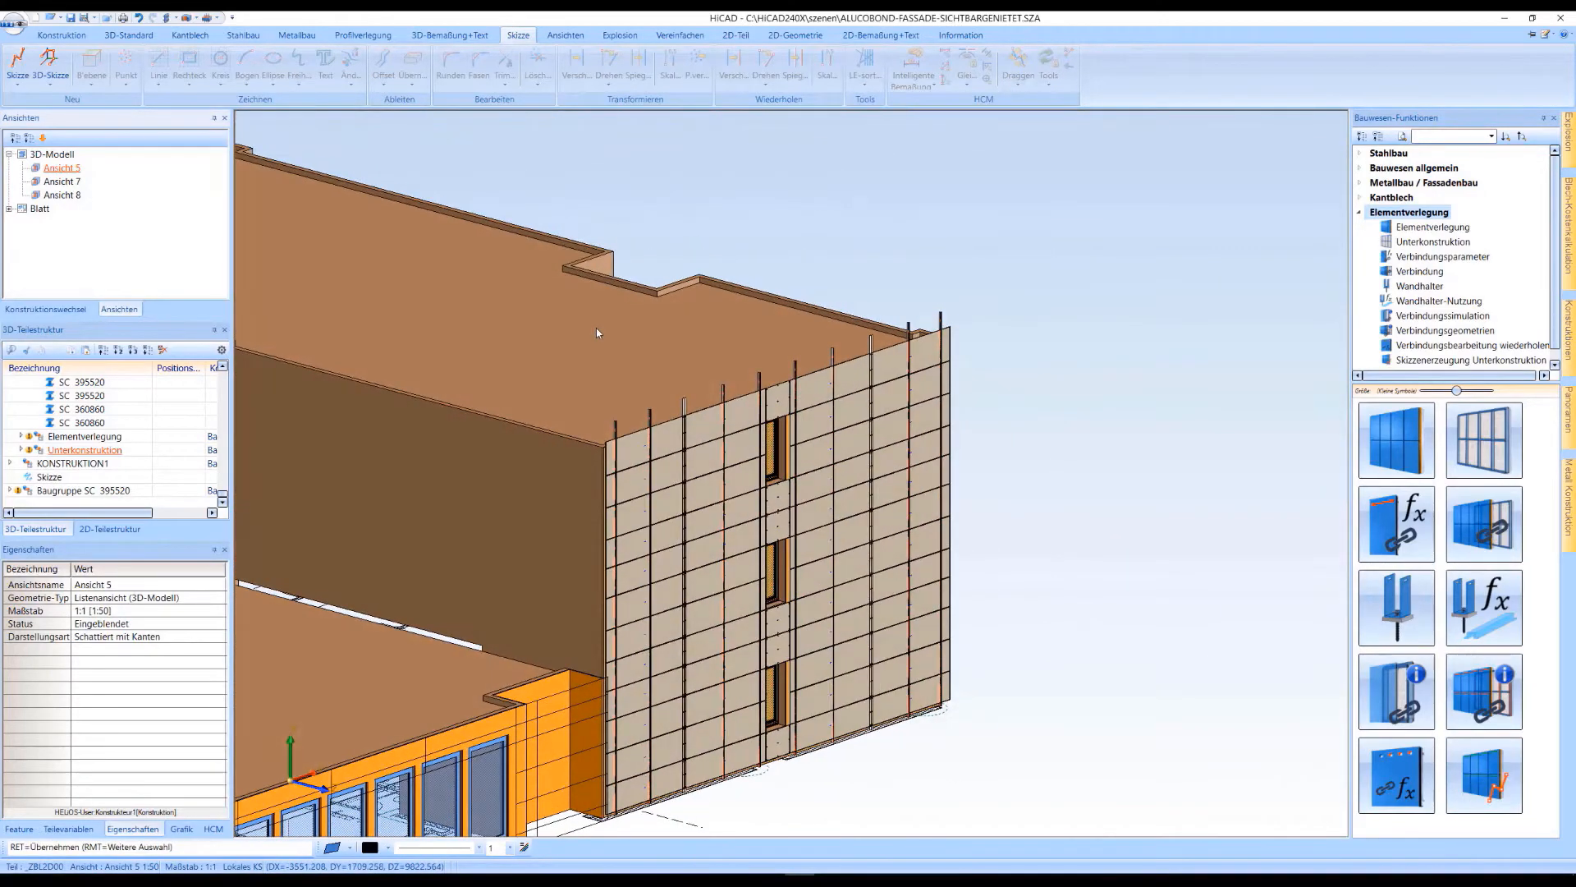
scroll(597, 327, "up", 8)
left_click(1396, 608)
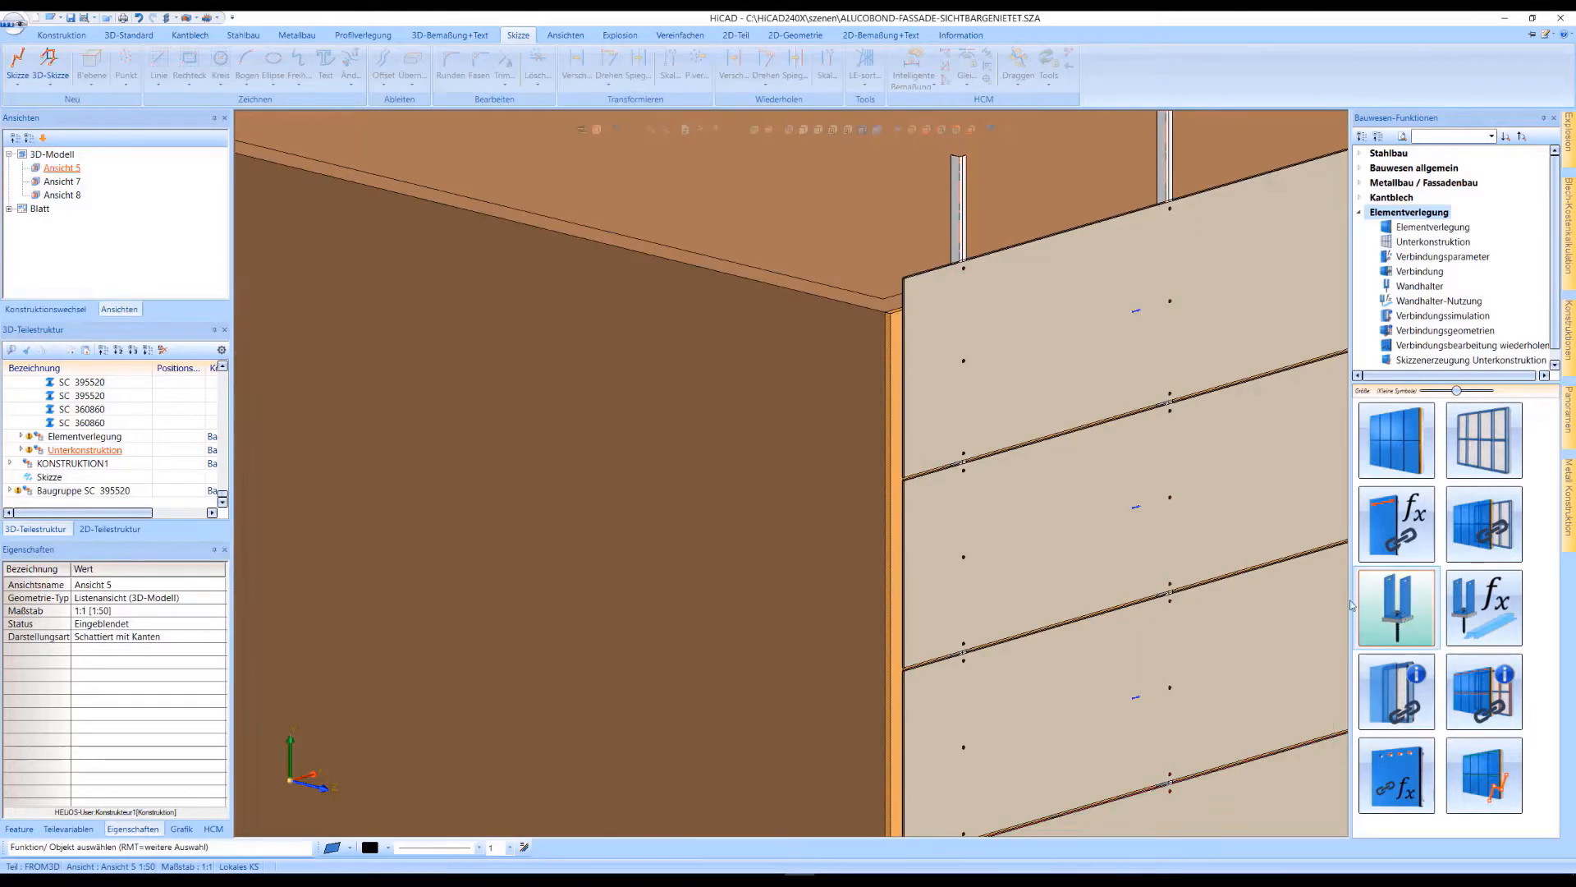
left_click(532, 292)
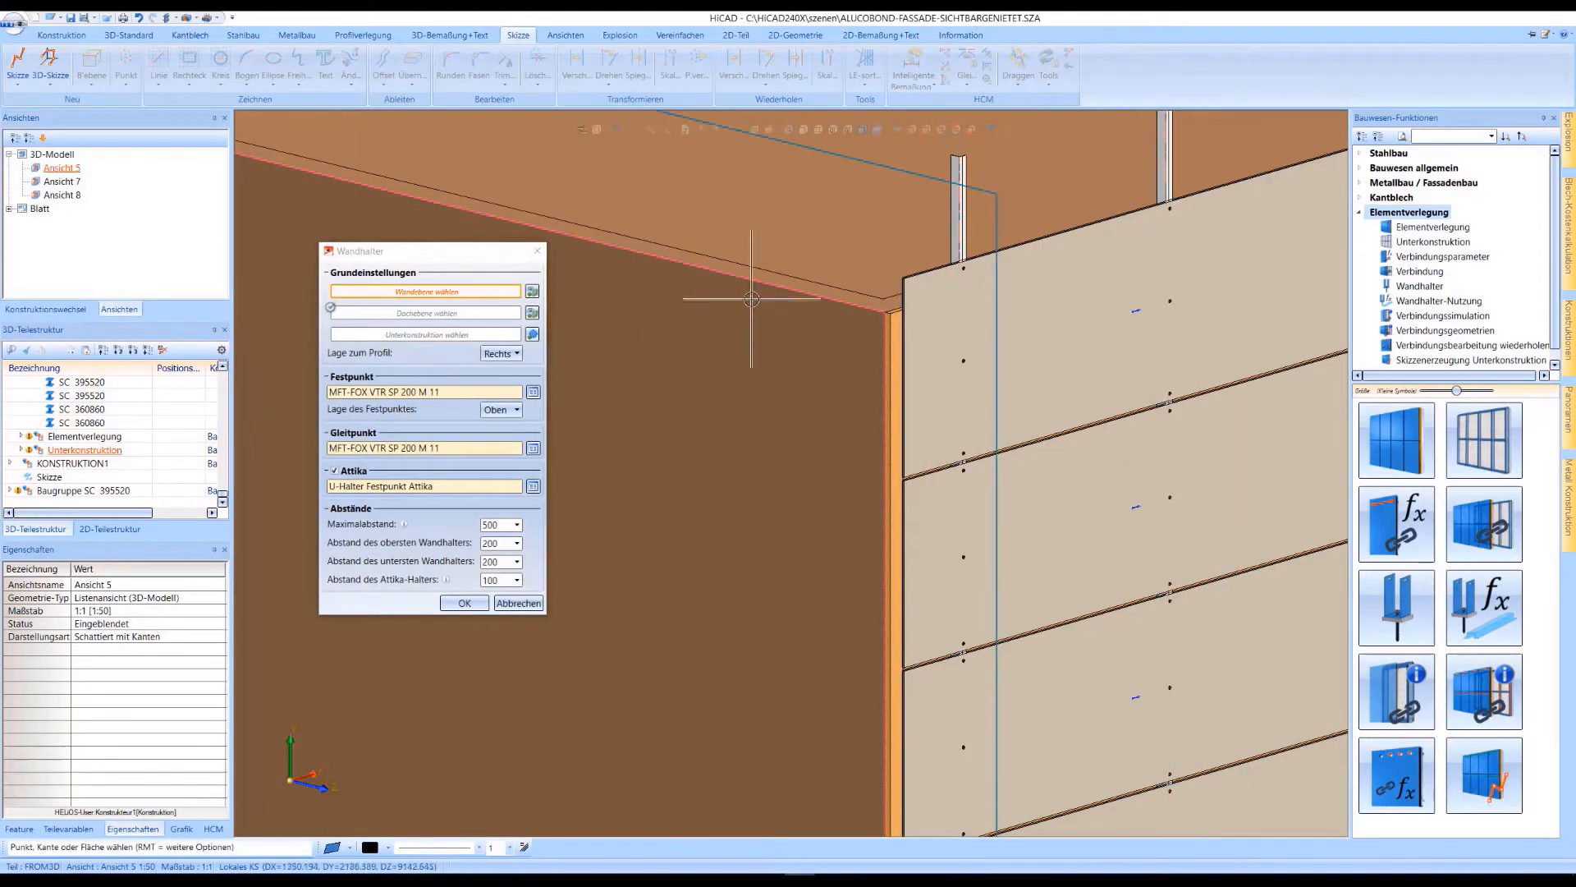
left_click(885, 303)
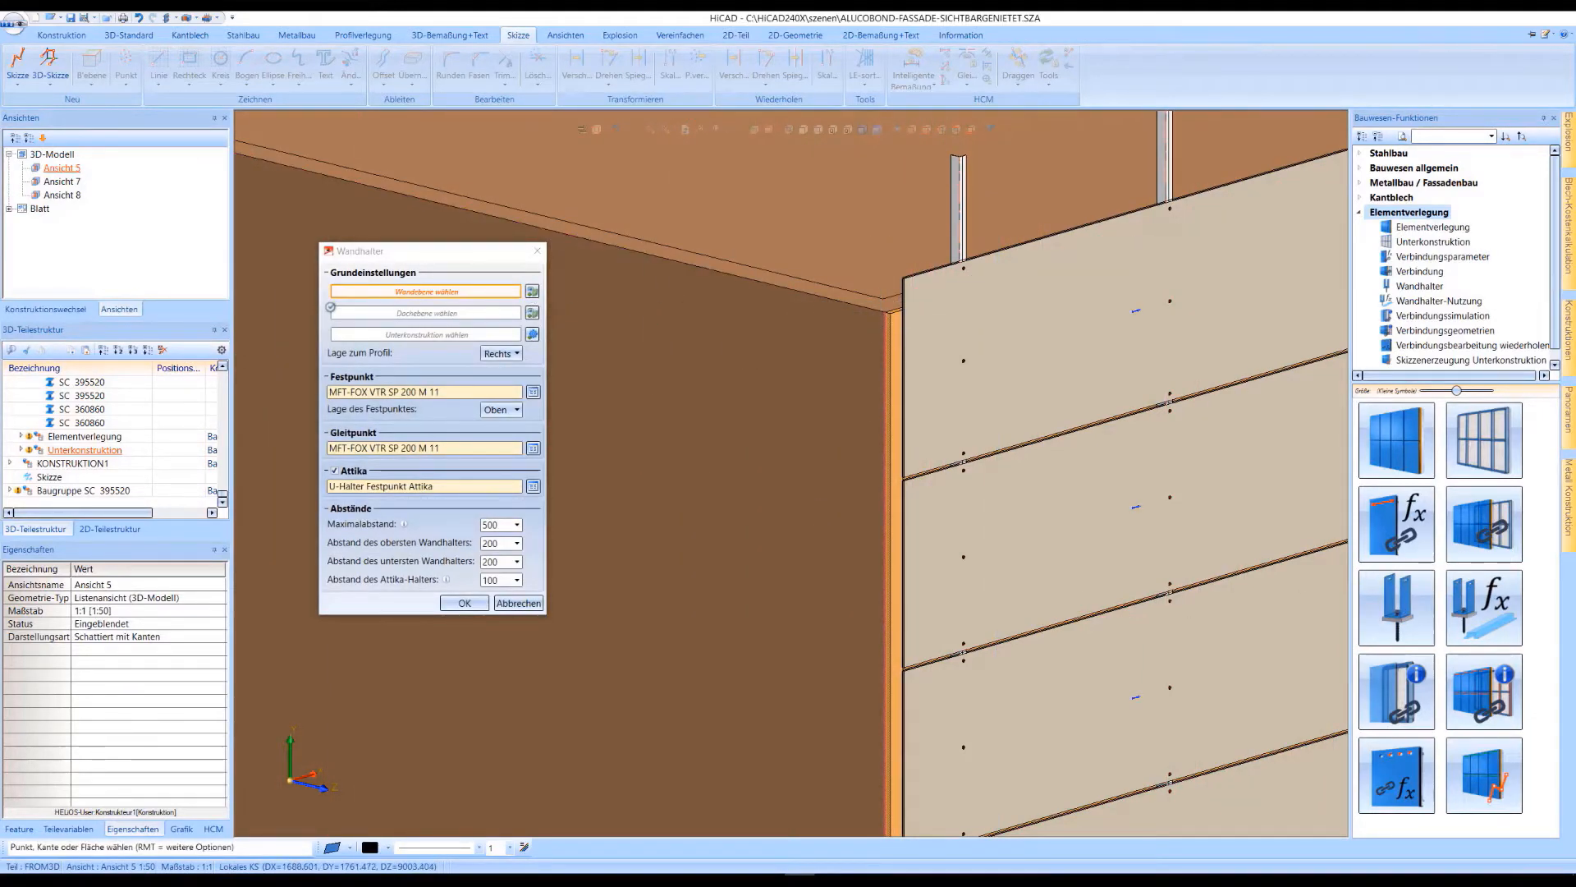
left_click(893, 308)
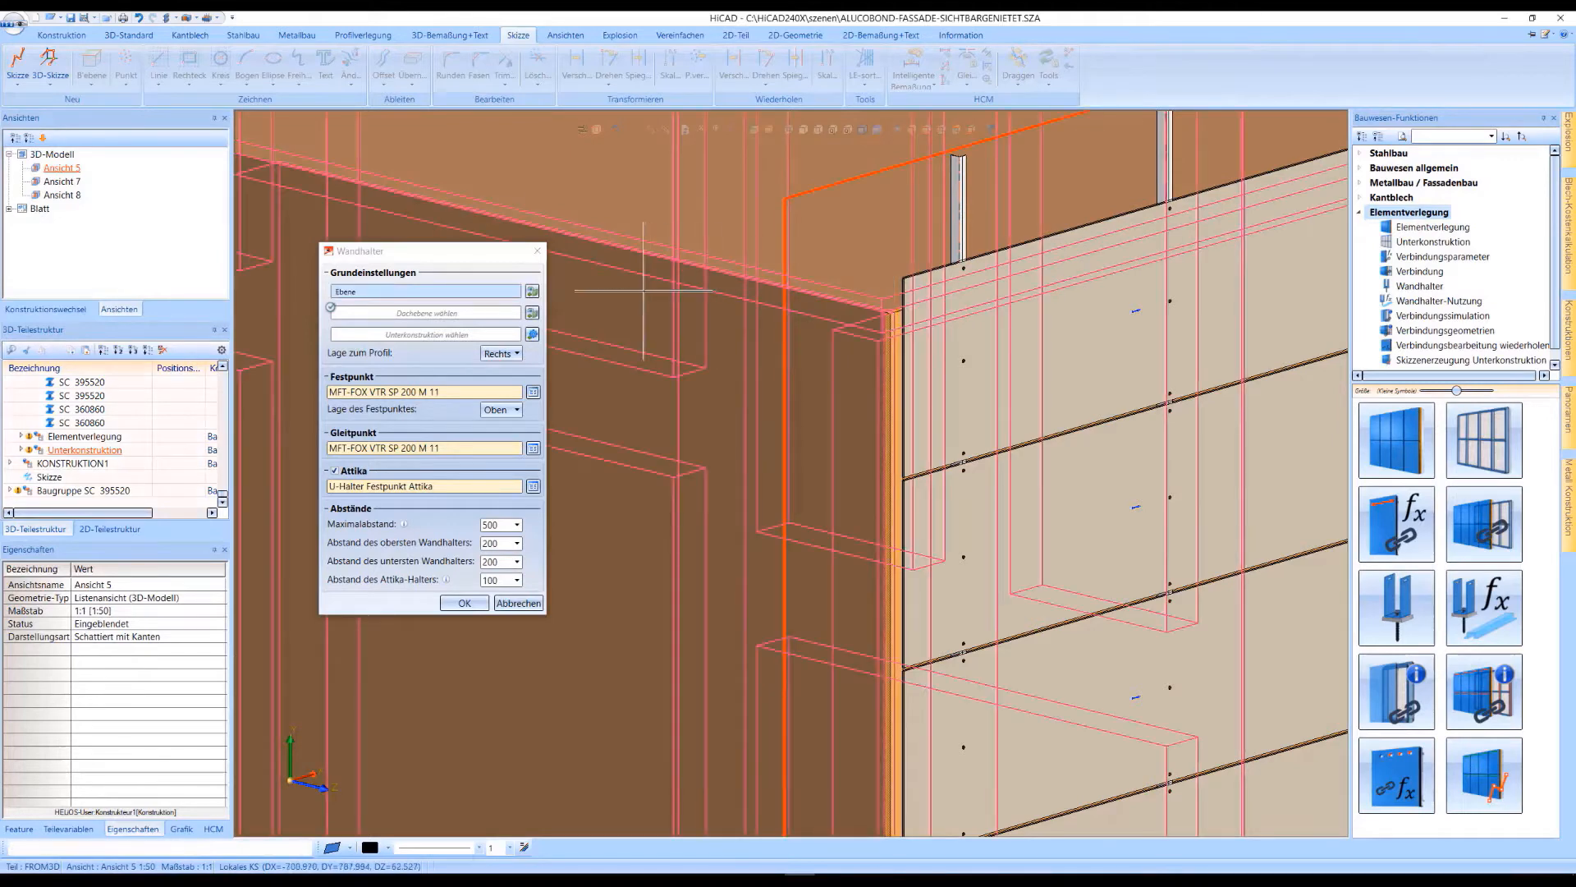
left_click(331, 308)
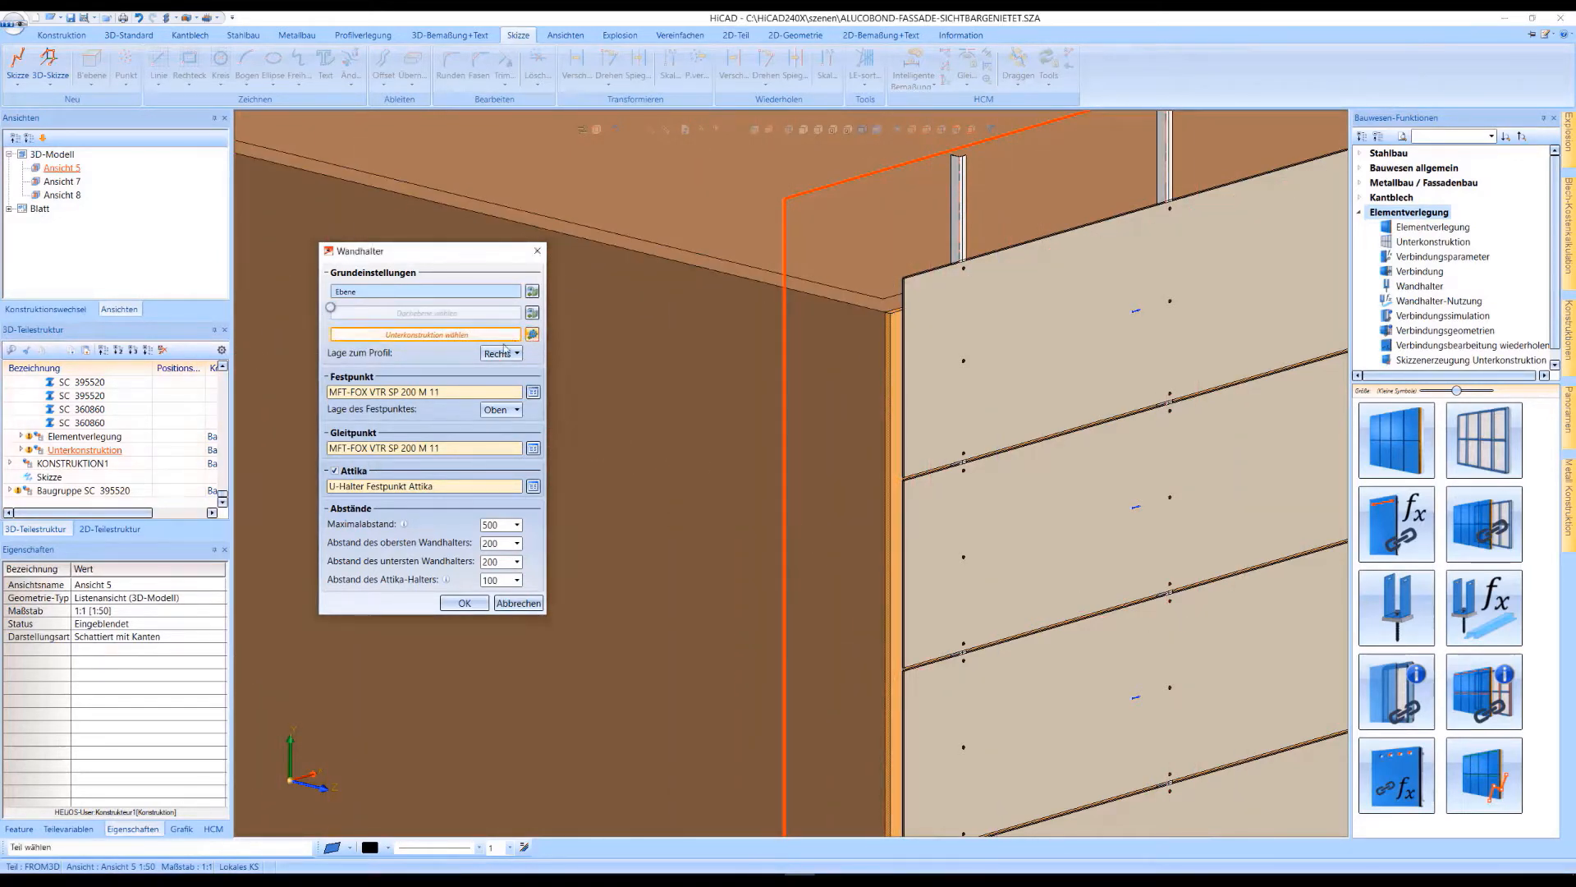
left_click(532, 335)
left_click(105, 450)
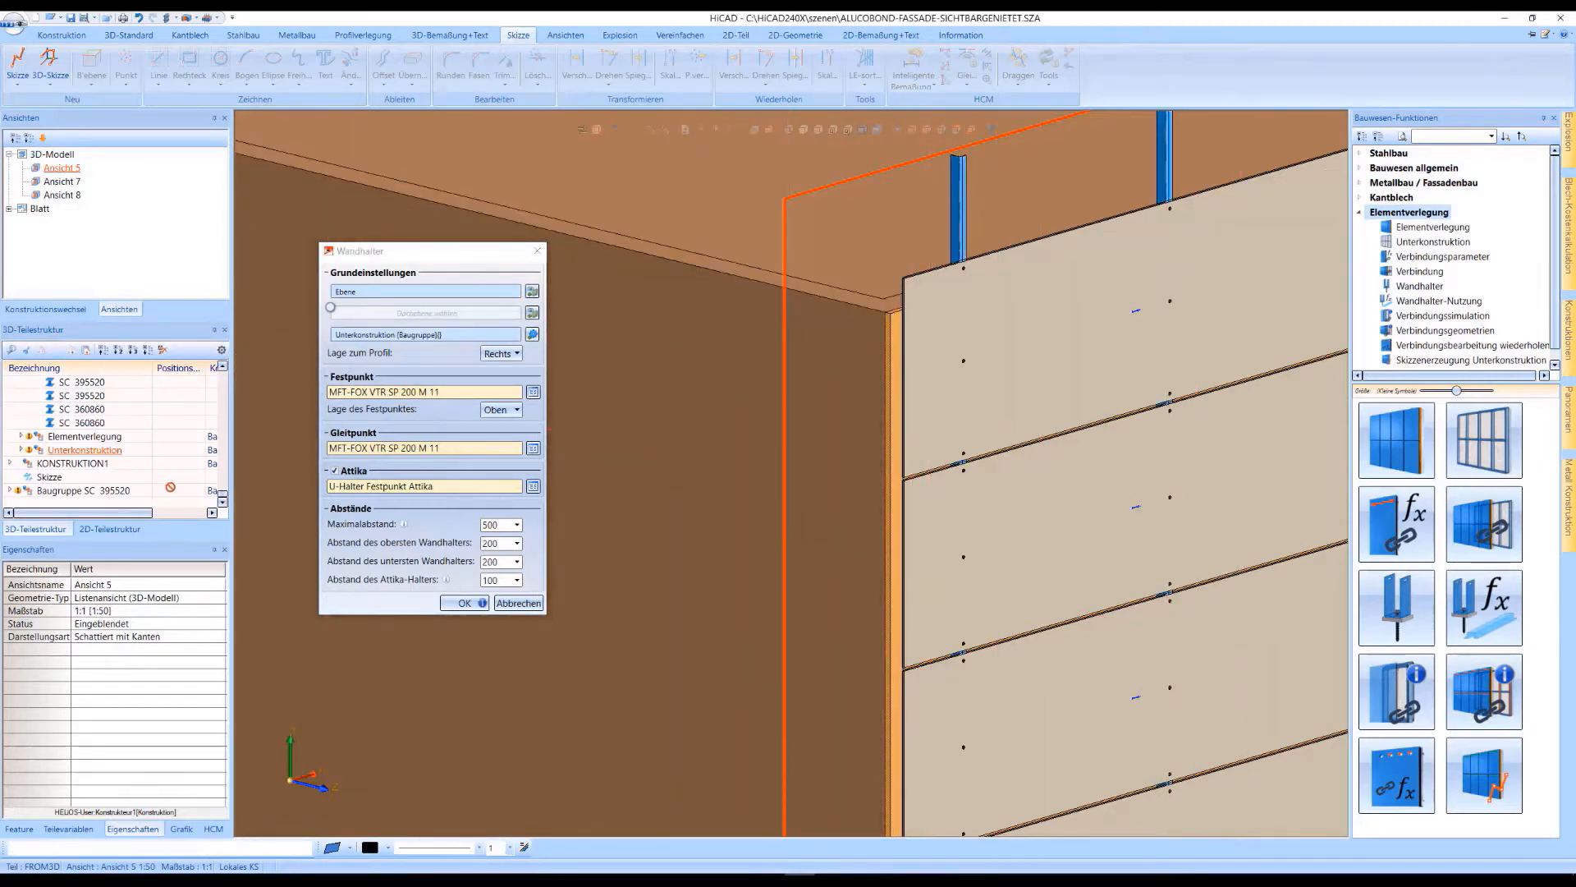
Use MFT-FOX VTR SP 200 M 11 for Festpunkt and Gleitpunkt, disable Attika, set the topmost bracket distance to 400, and generate the brackets.
left_click(533, 393)
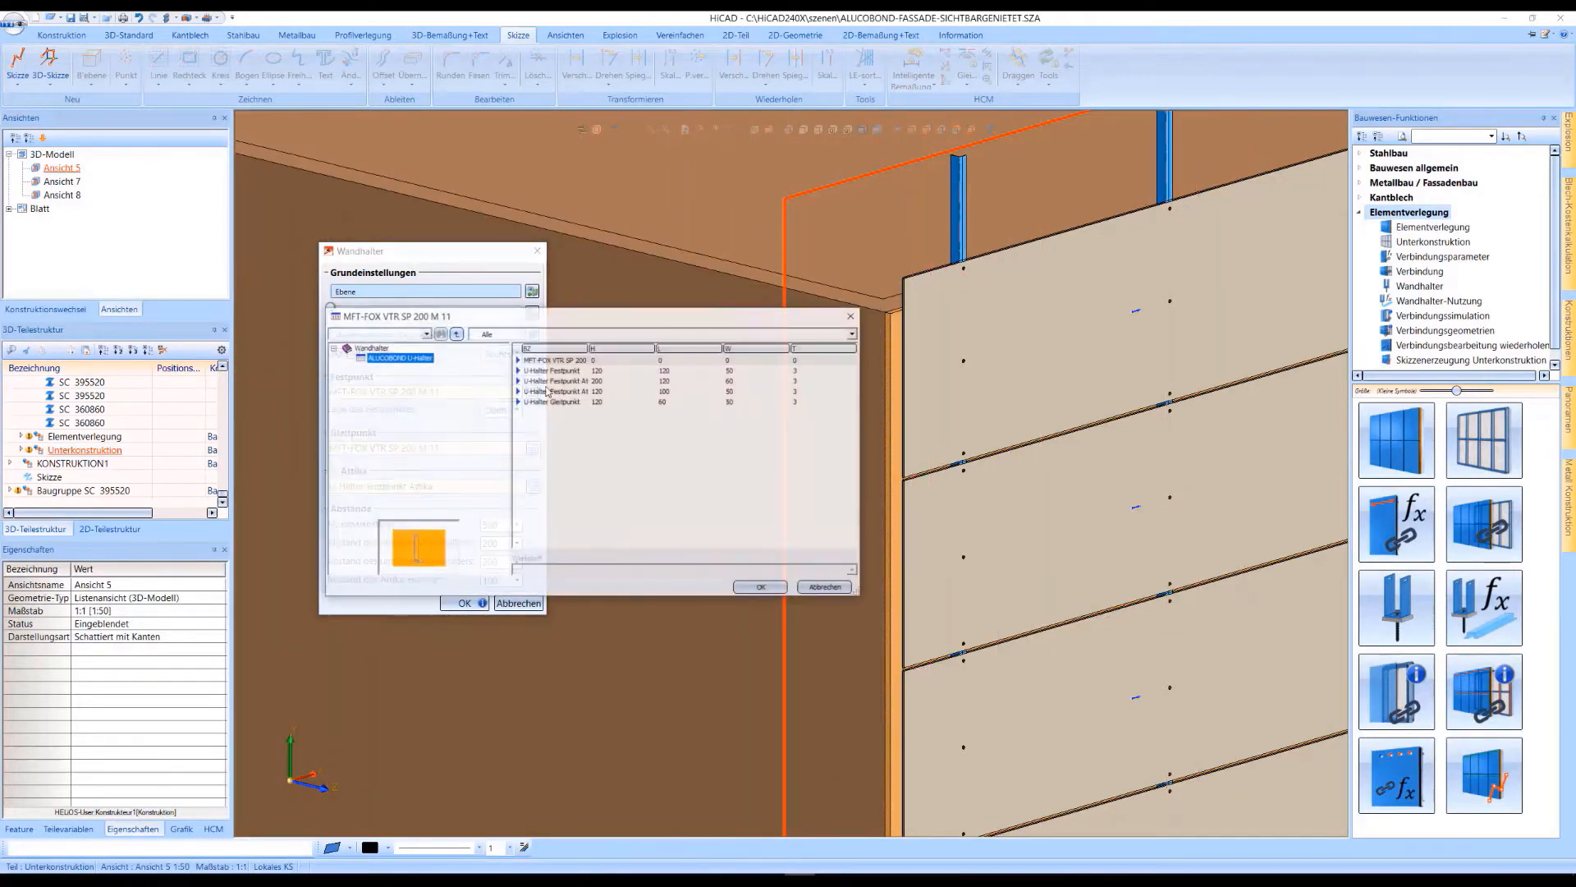
left_click(587, 362)
left_click(769, 585)
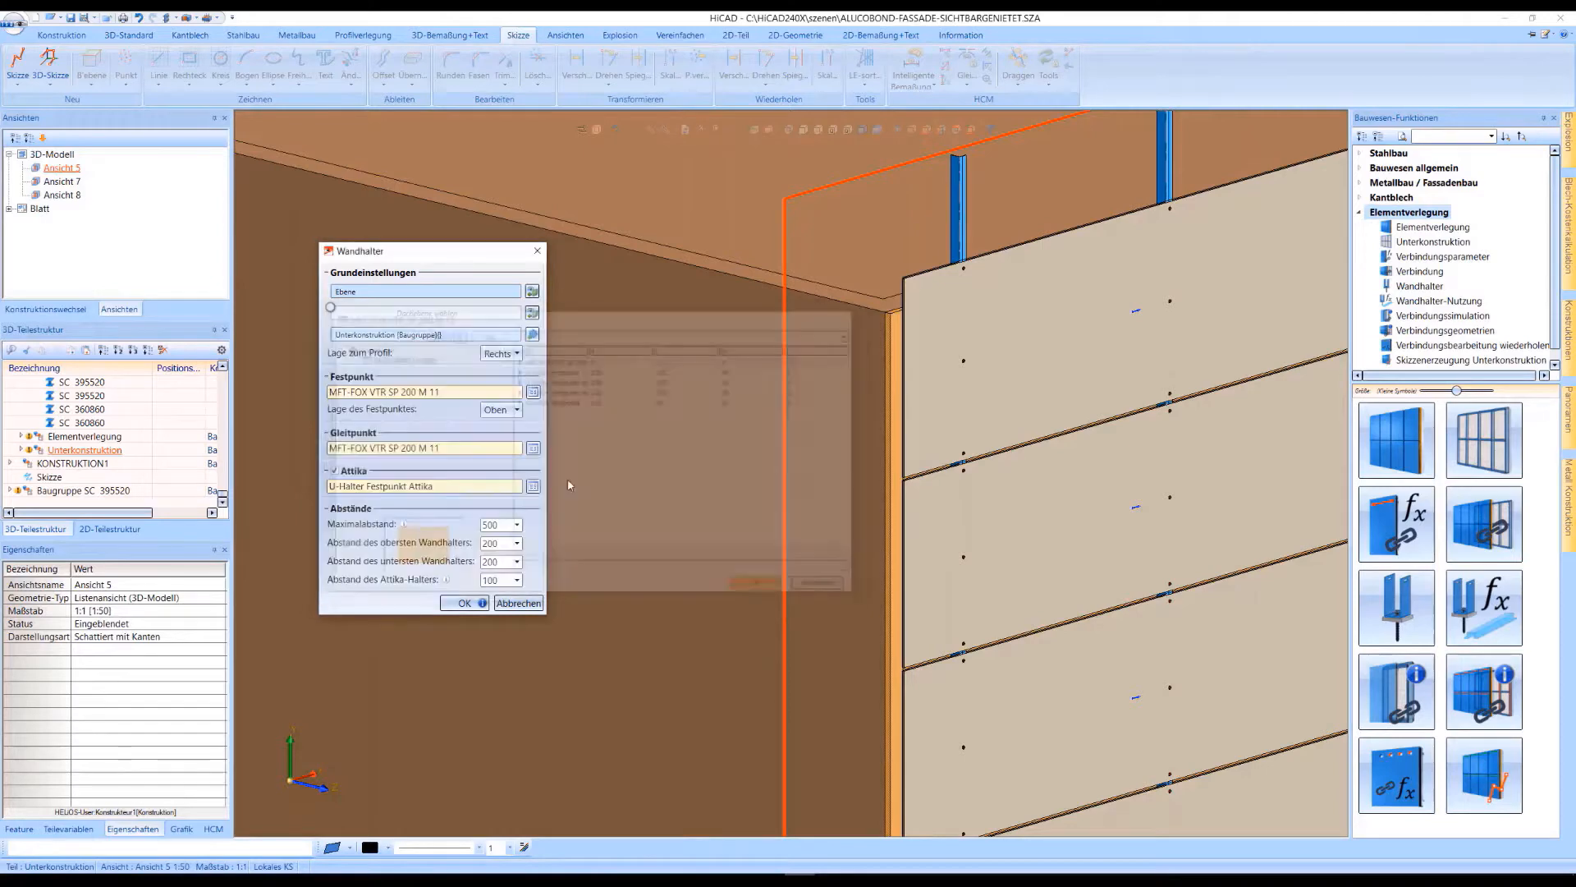
left_click(335, 471)
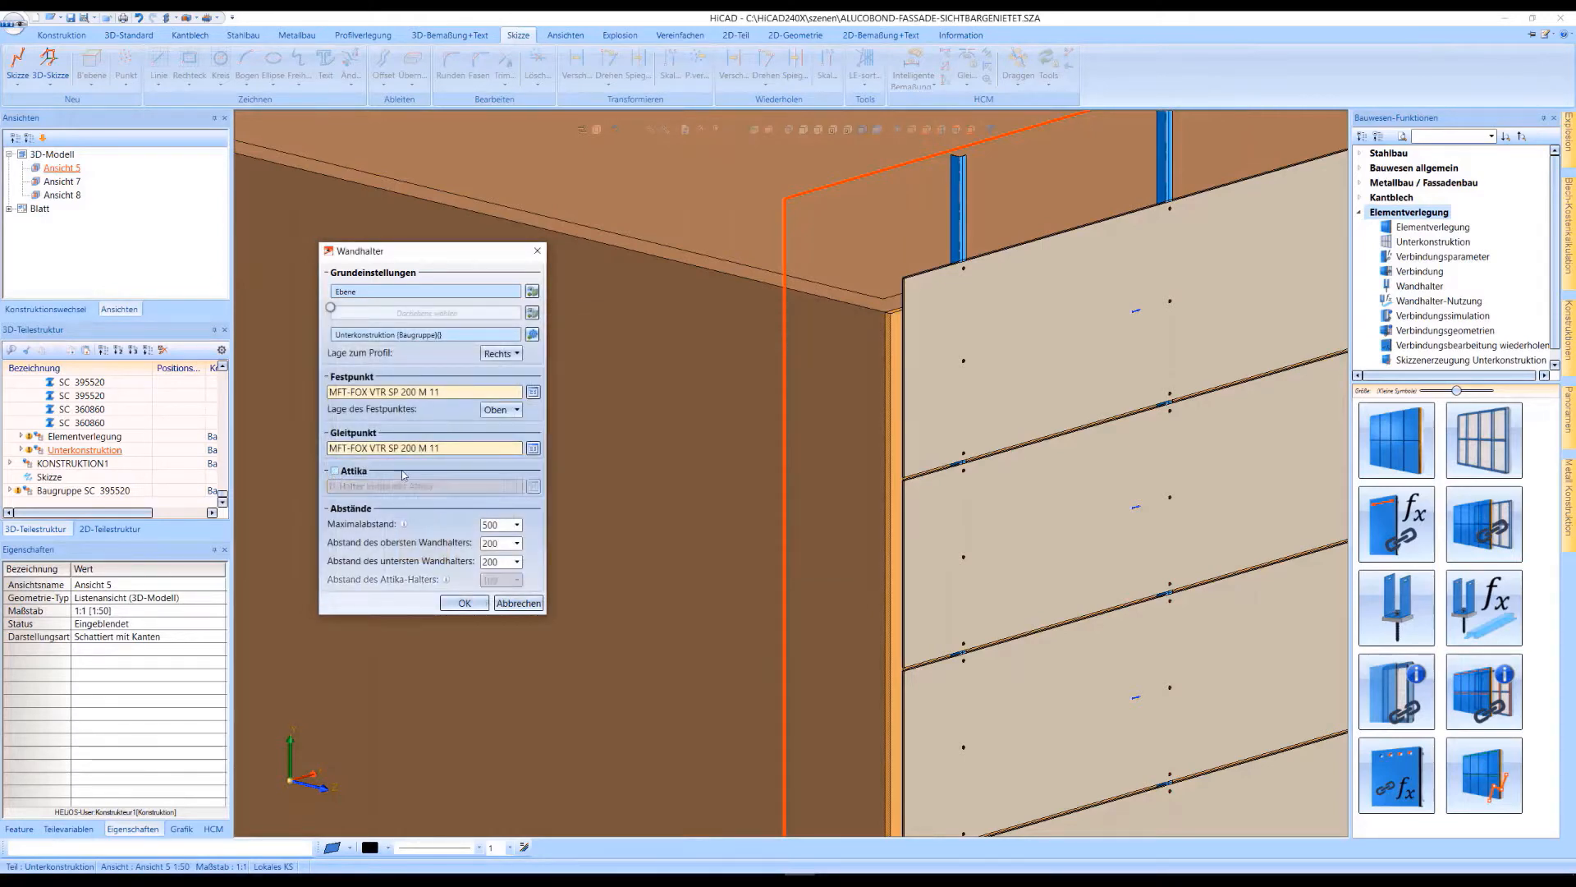
left_click(533, 449)
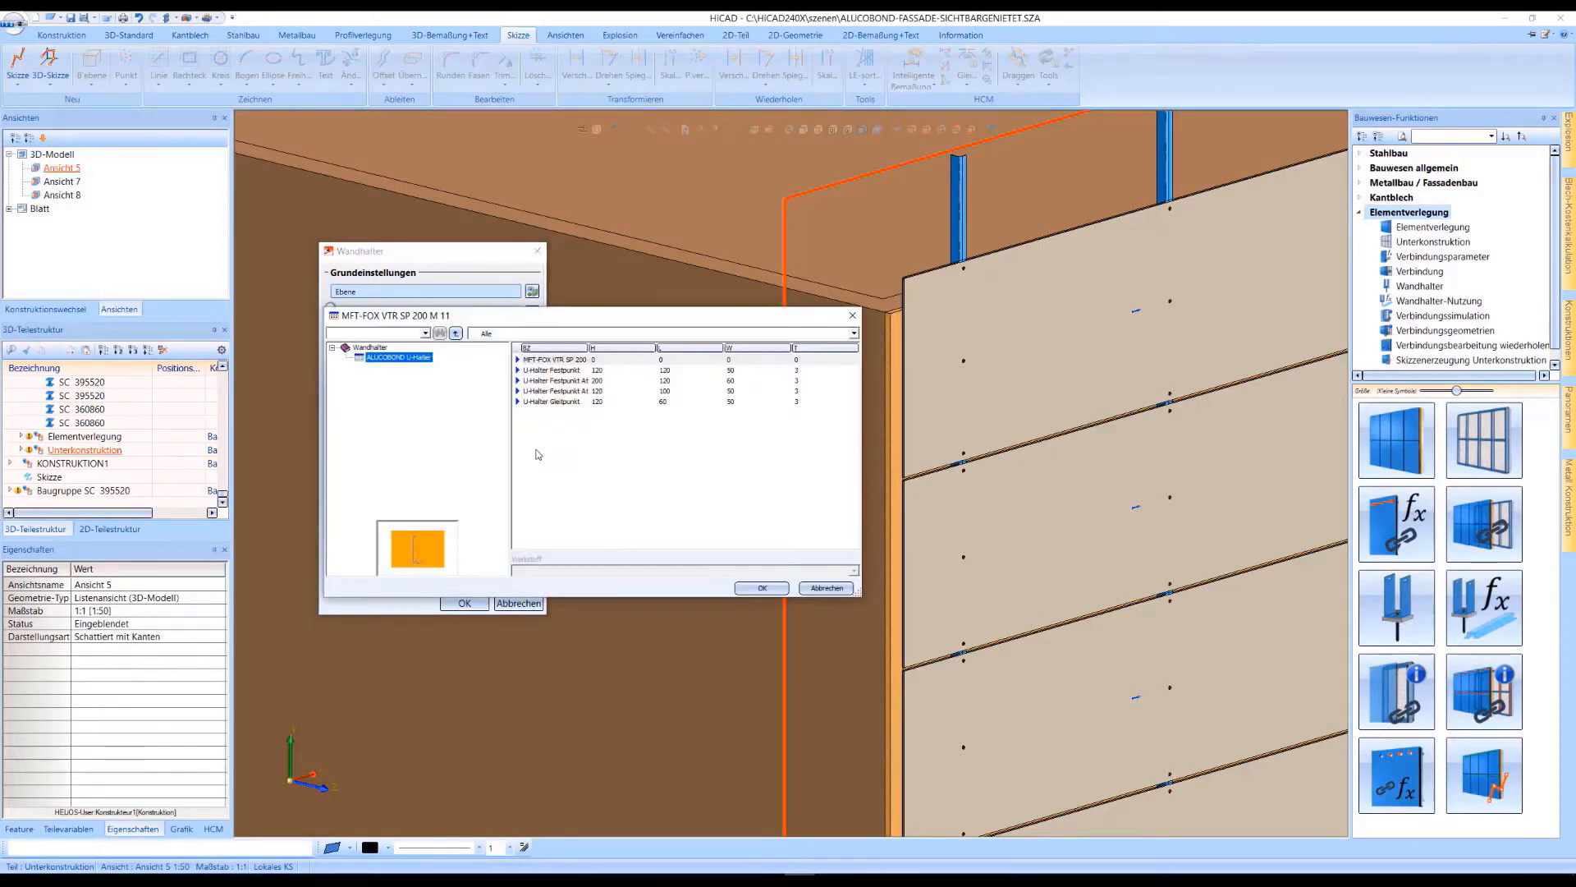
left_click(565, 361)
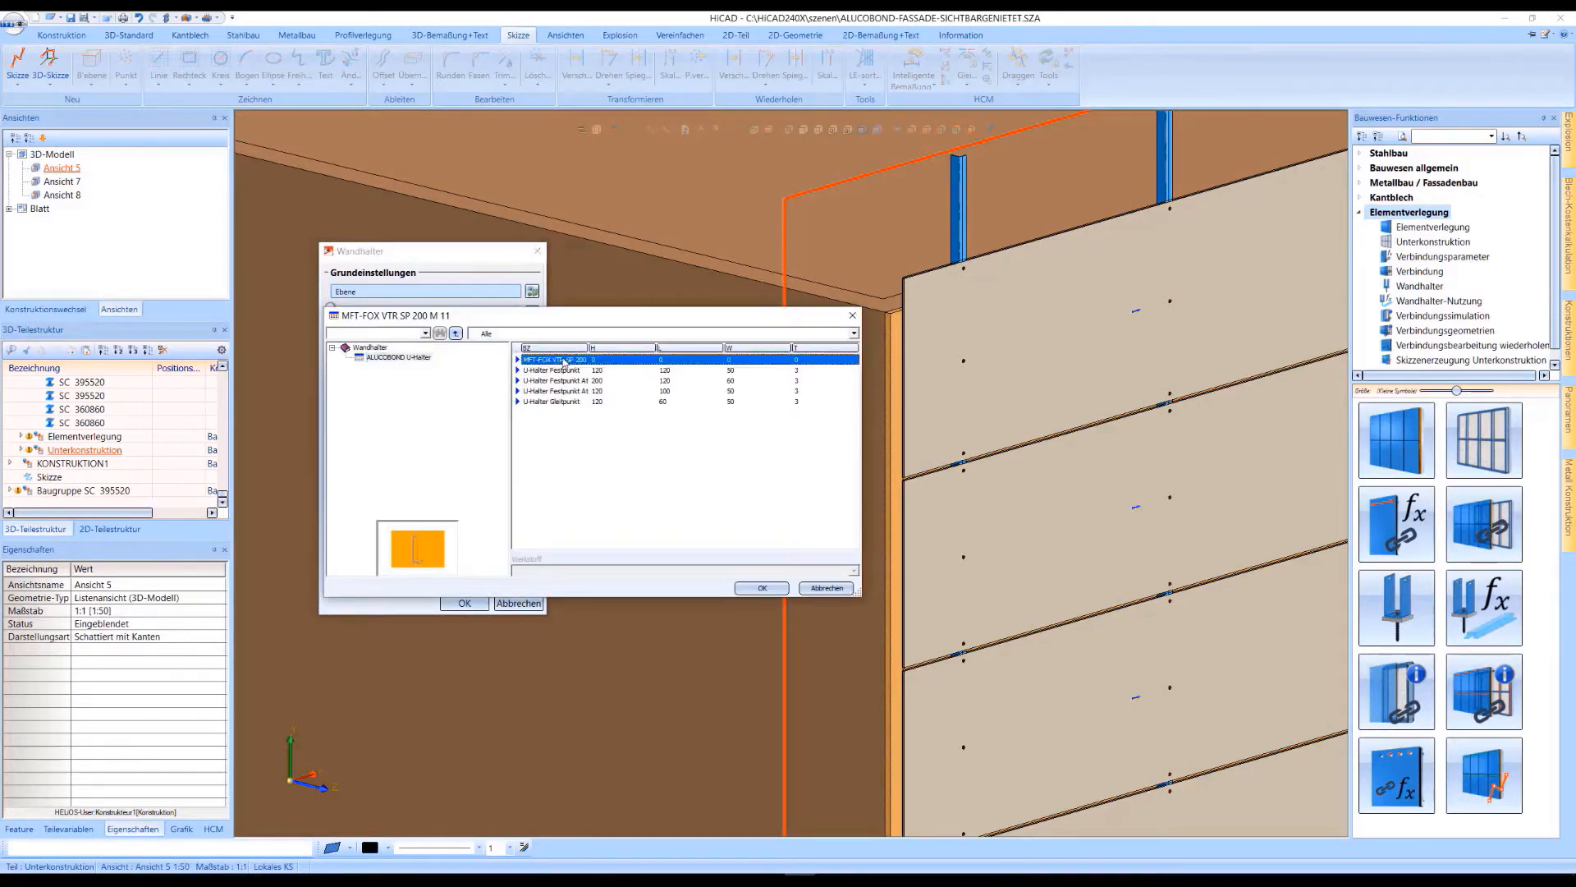
left_click(760, 588)
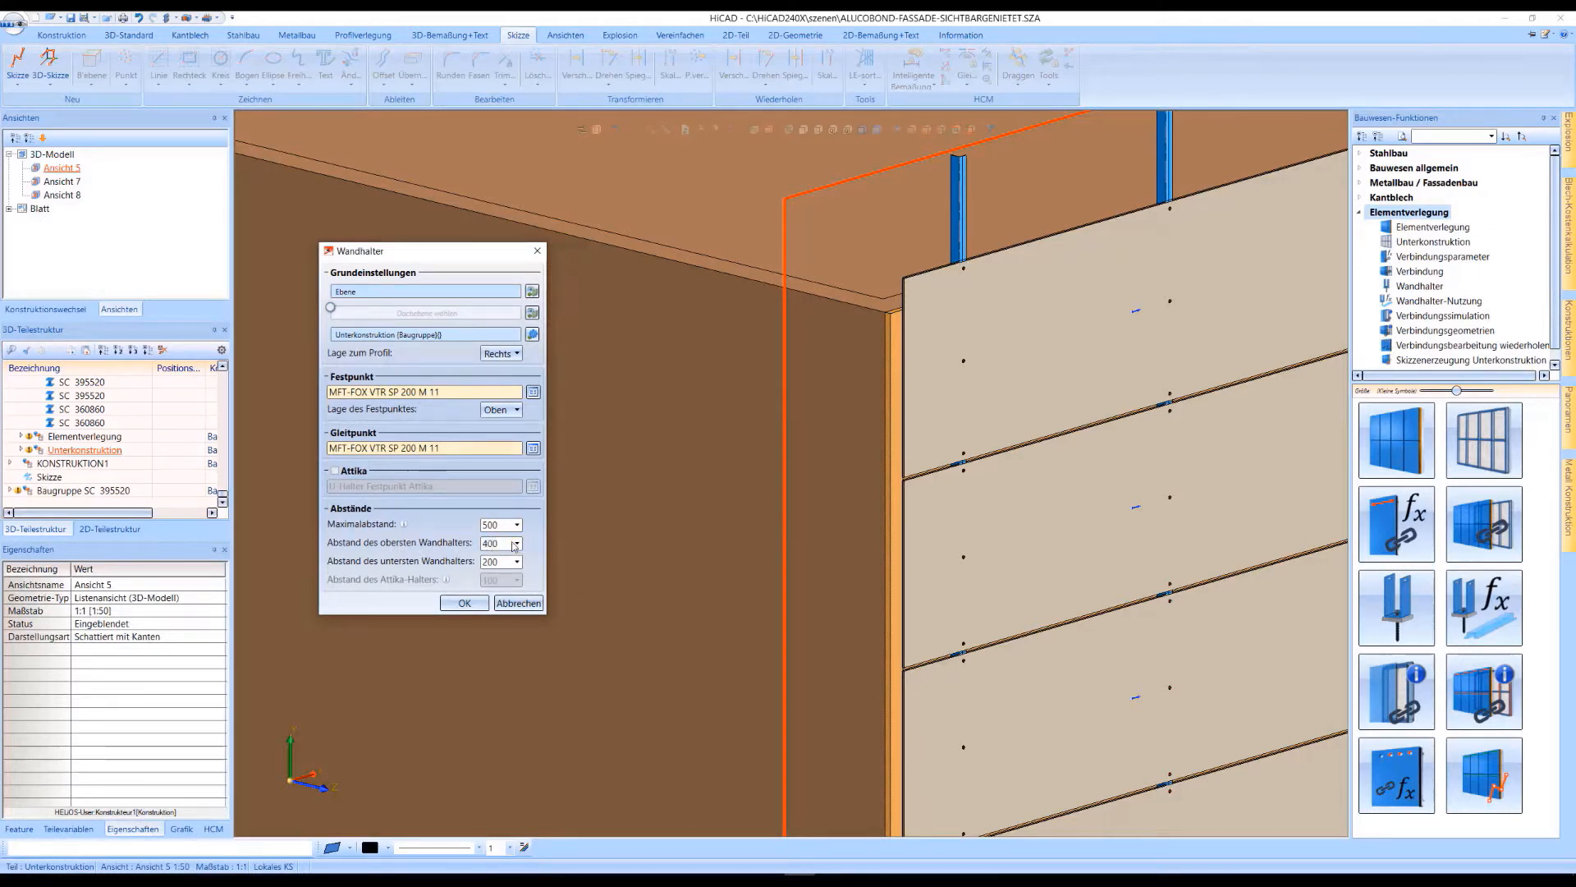
left_click(518, 604)
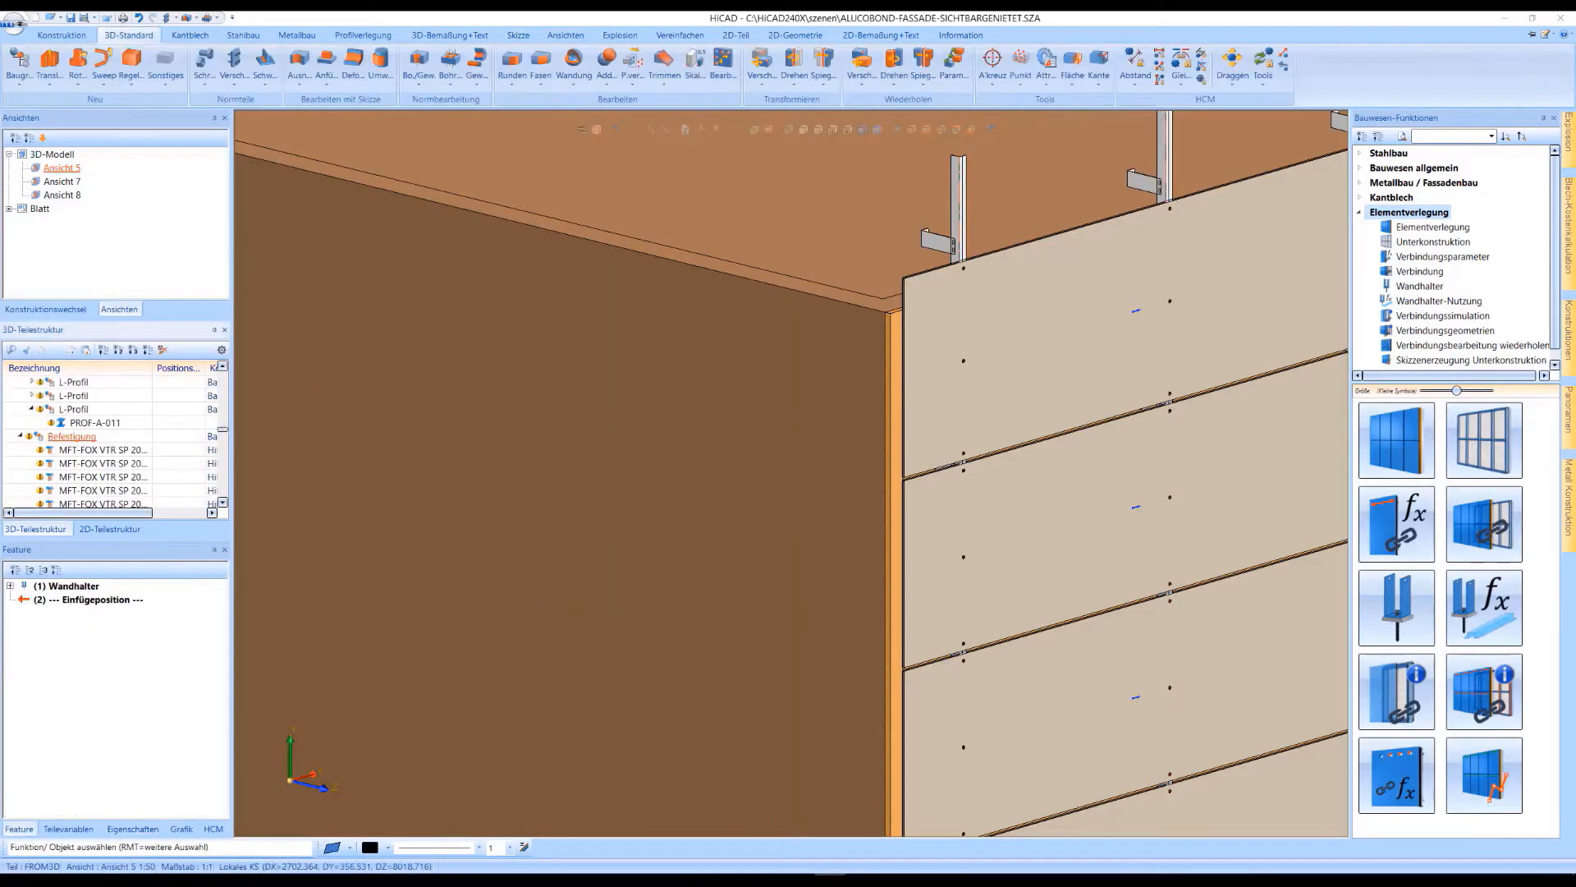
Edit the Wandhalter feature to a topmost bracket distance of 1000 and a Maximalabstand of 700, and regenerate the brackets.
middle_click_drag(929, 375, 968, 377)
scroll(953, 226, "up", 5)
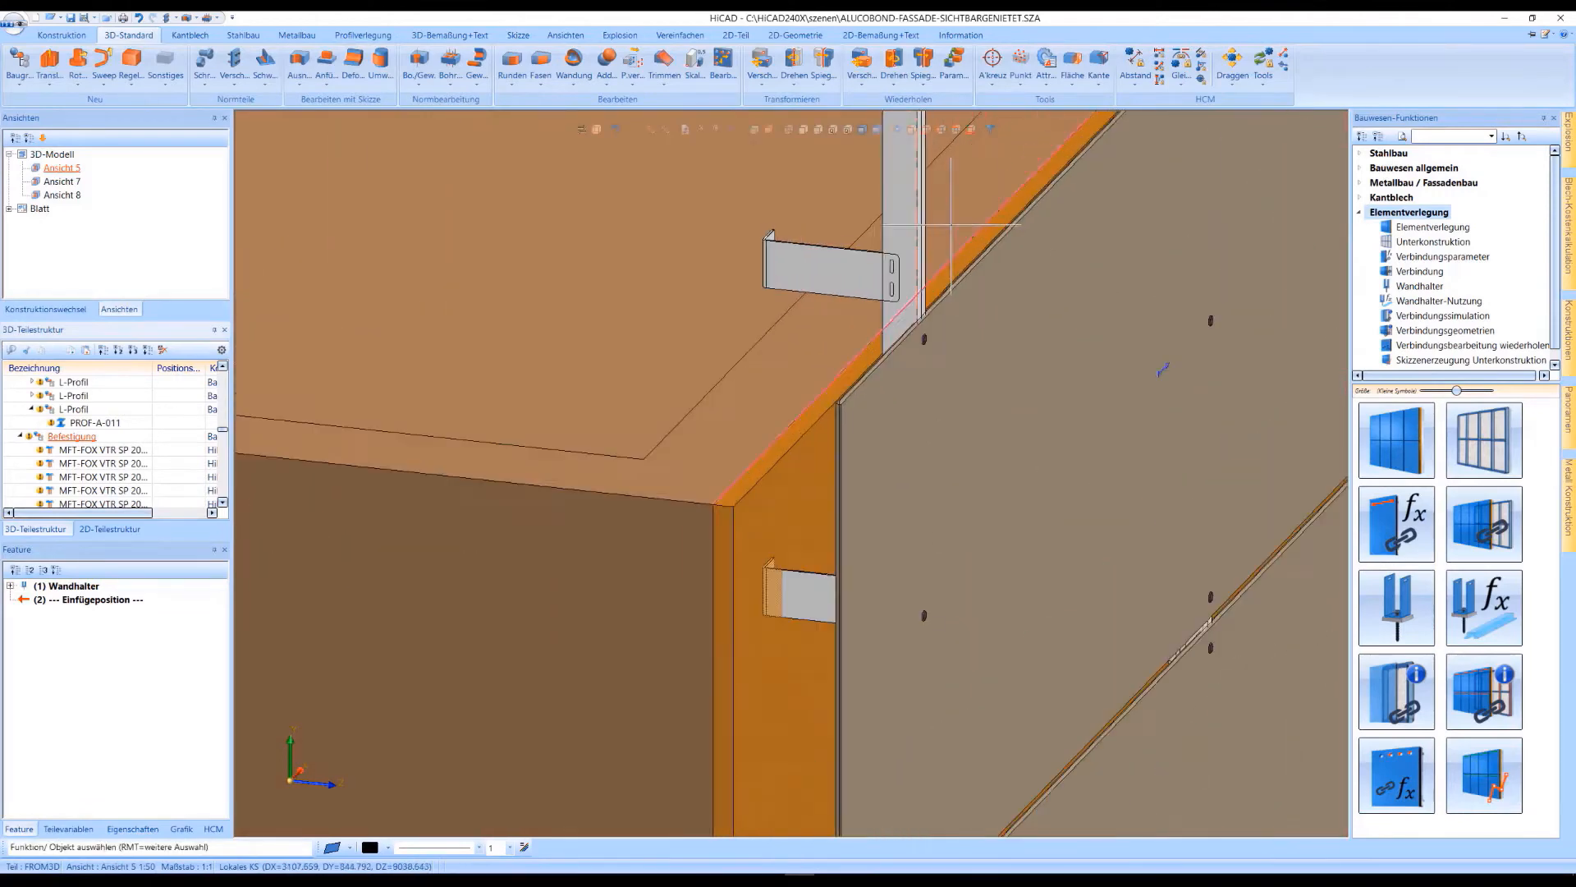
double_click(73, 588)
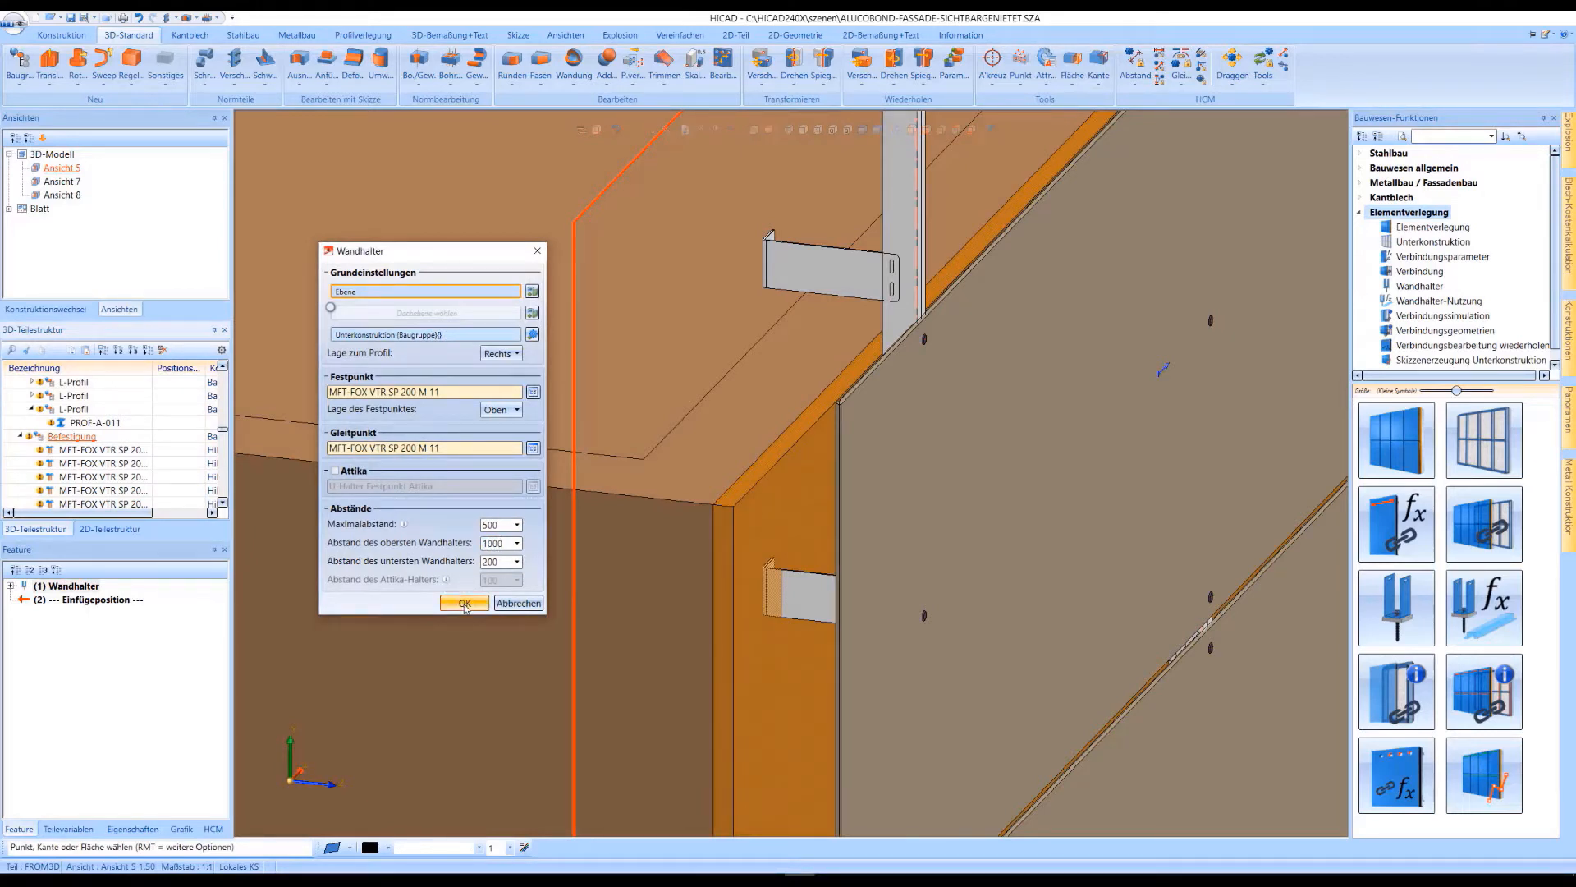
double_click(505, 527)
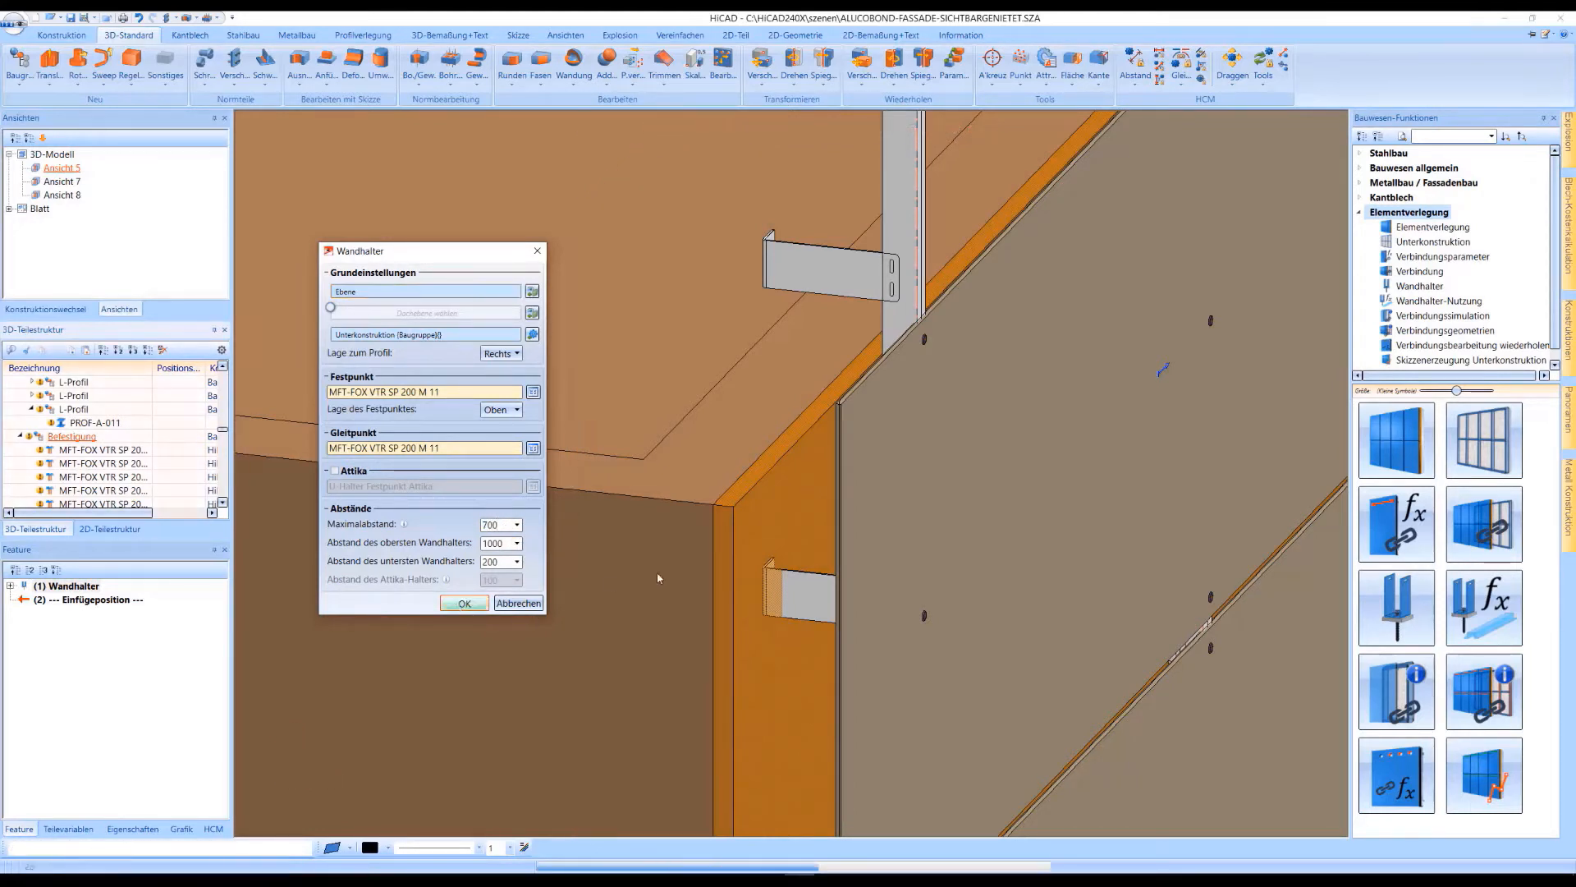
left_click(458, 606)
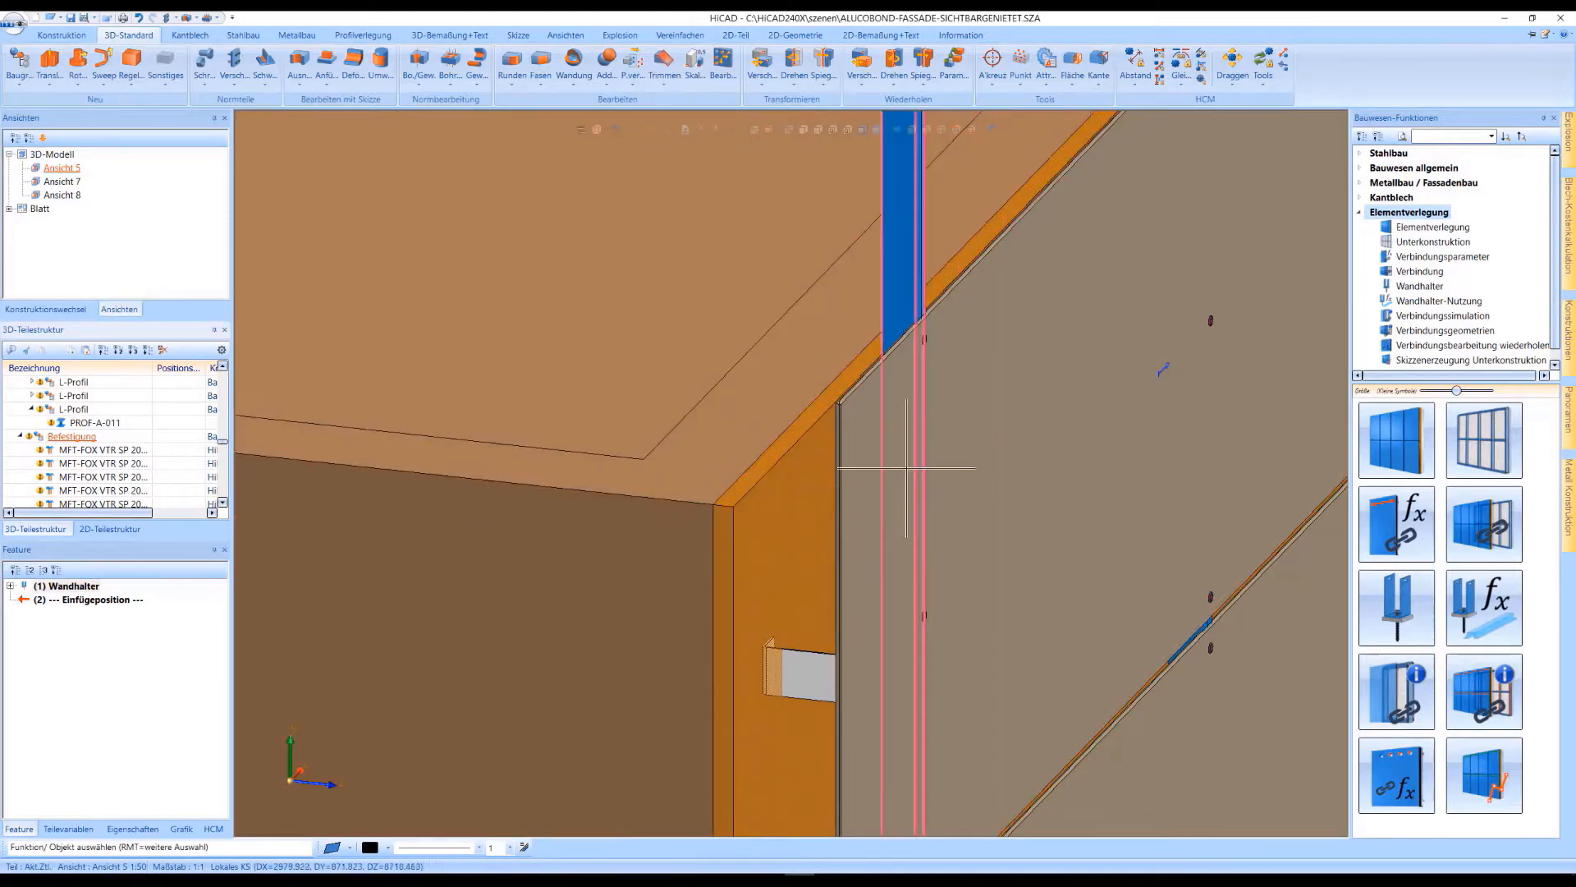
mouse_move(905, 458)
middle_mouse_down()
mouse_move(882, 468)
mouse_move(973, 459)
mouse_move(894, 472)
middle_mouse_up()
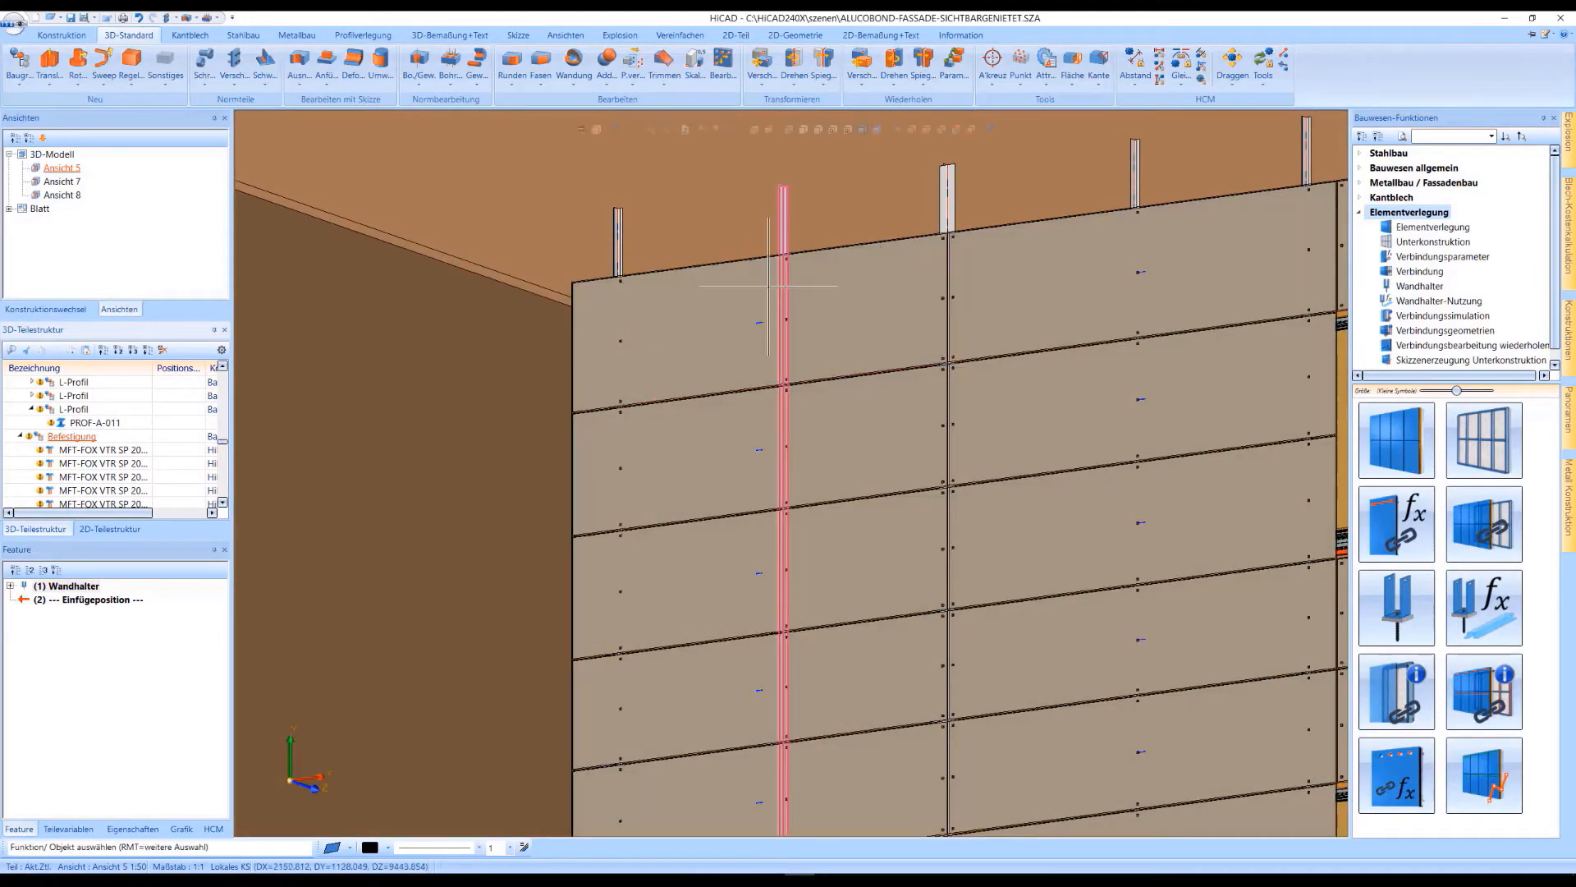
left_click(912, 132)
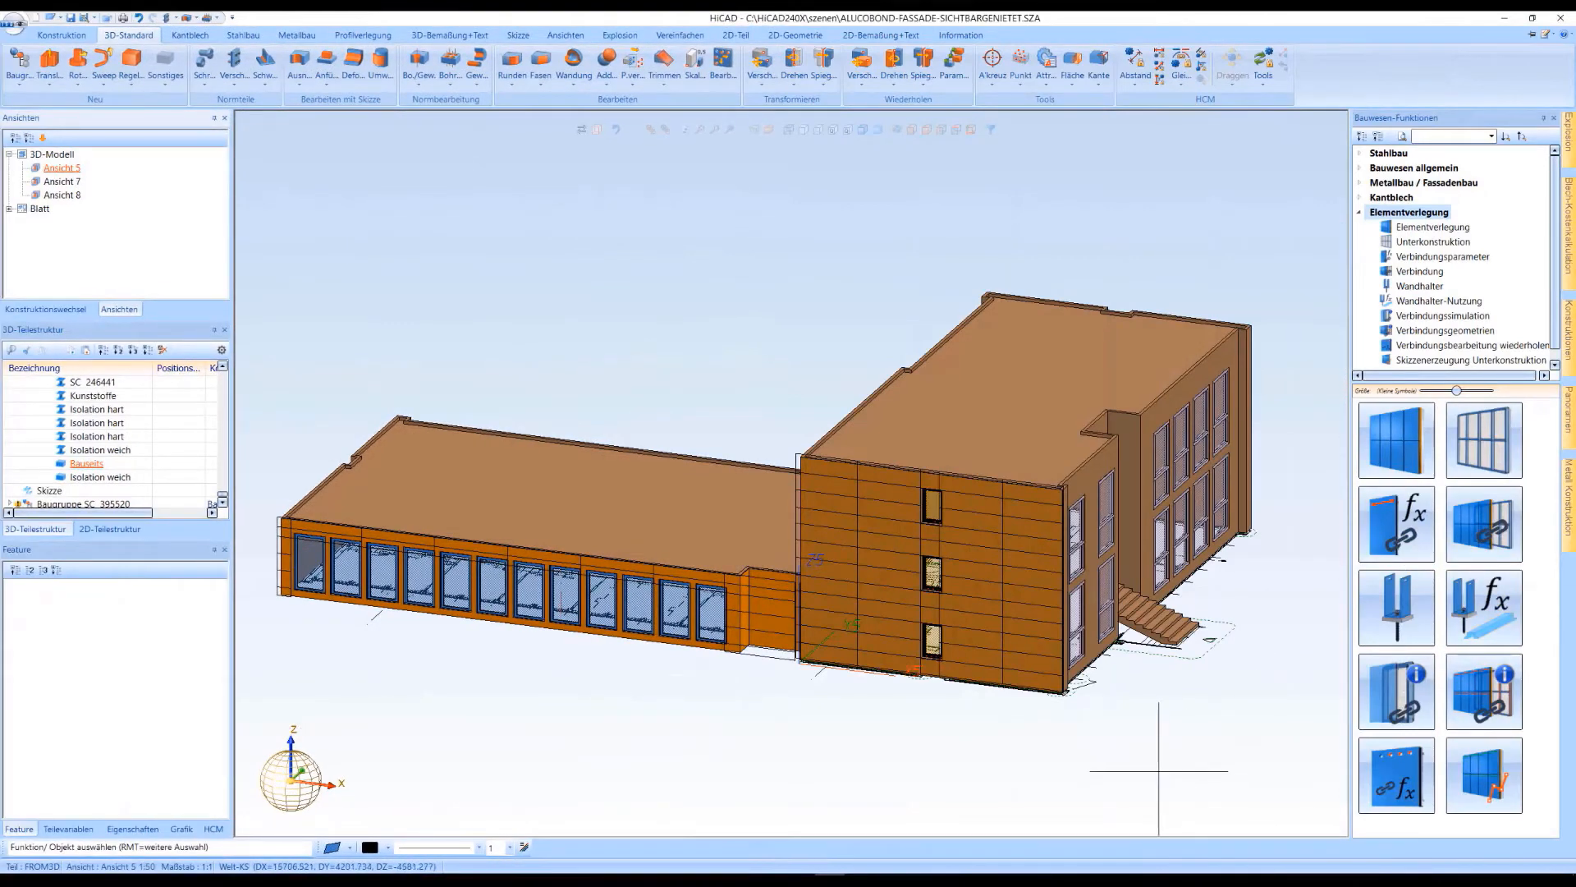
mouse_move(1158, 771)
middle_mouse_down()
mouse_move(1084, 721)
mouse_move(1100, 683)
middle_mouse_up()
scroll(1100, 683, "up", 4)
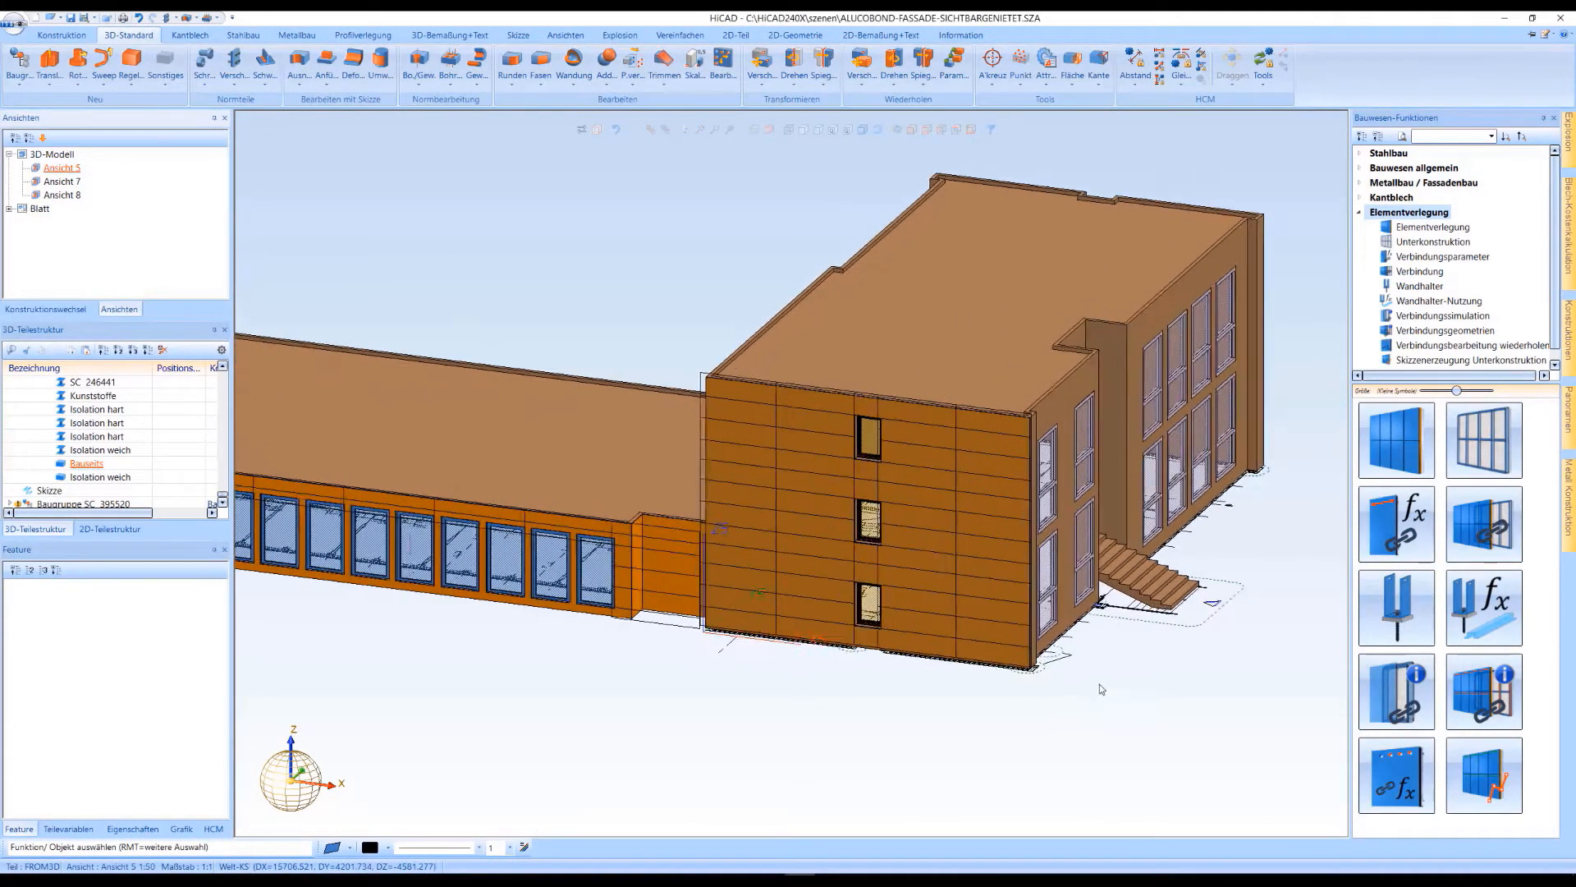
Create an Elementverlegung on the end facade's sketch, using the EQUITONE Tergo variant with its preset parameters.
left_click(1105, 675)
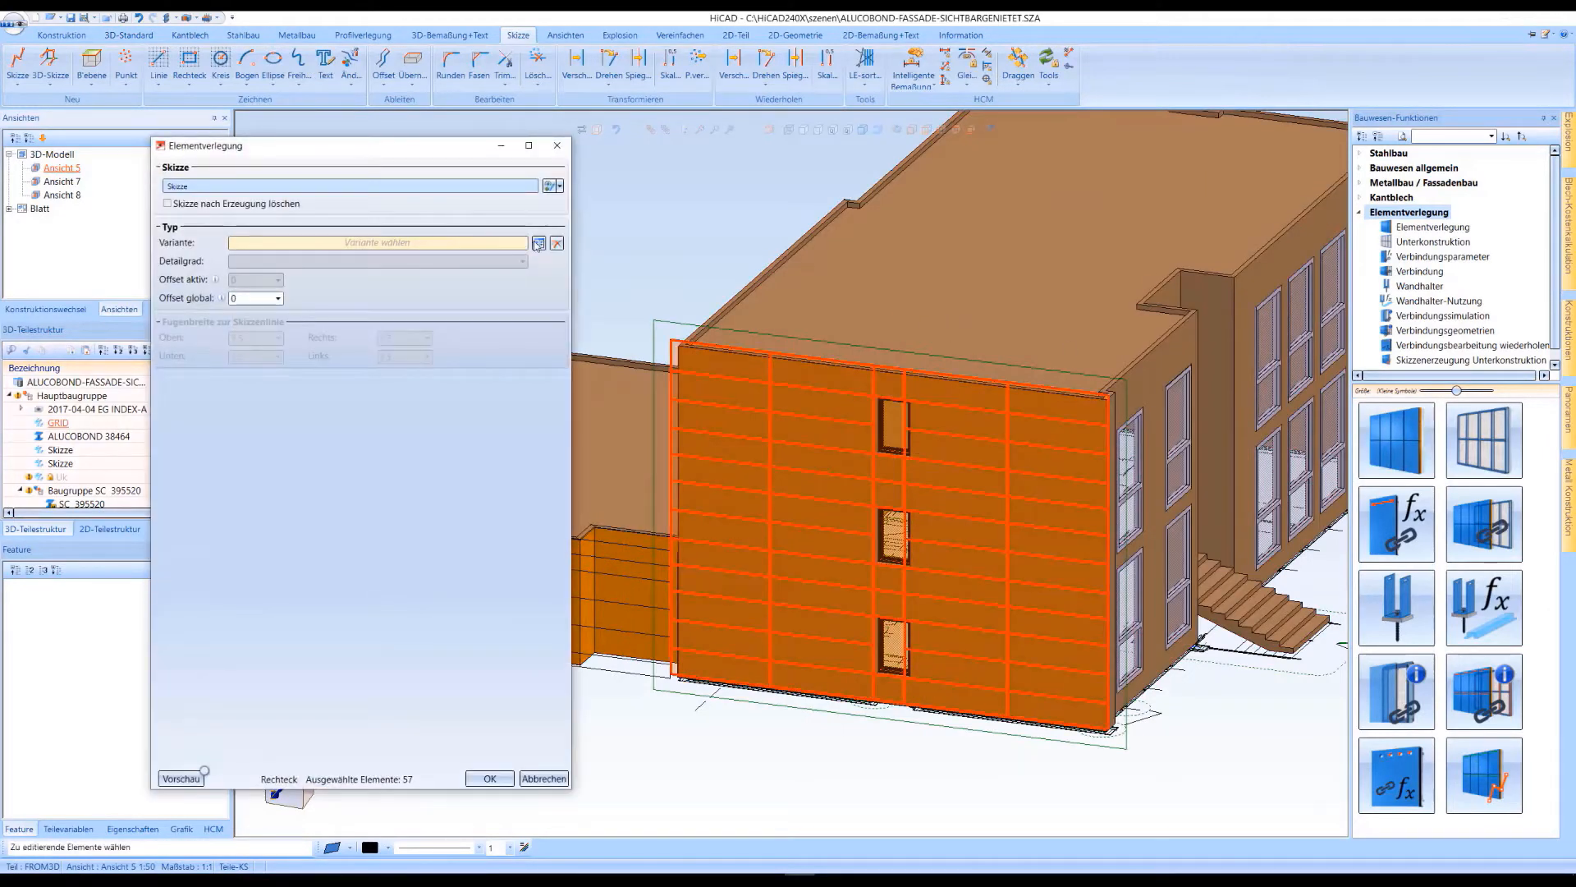
left_click(538, 245)
double_click(509, 360)
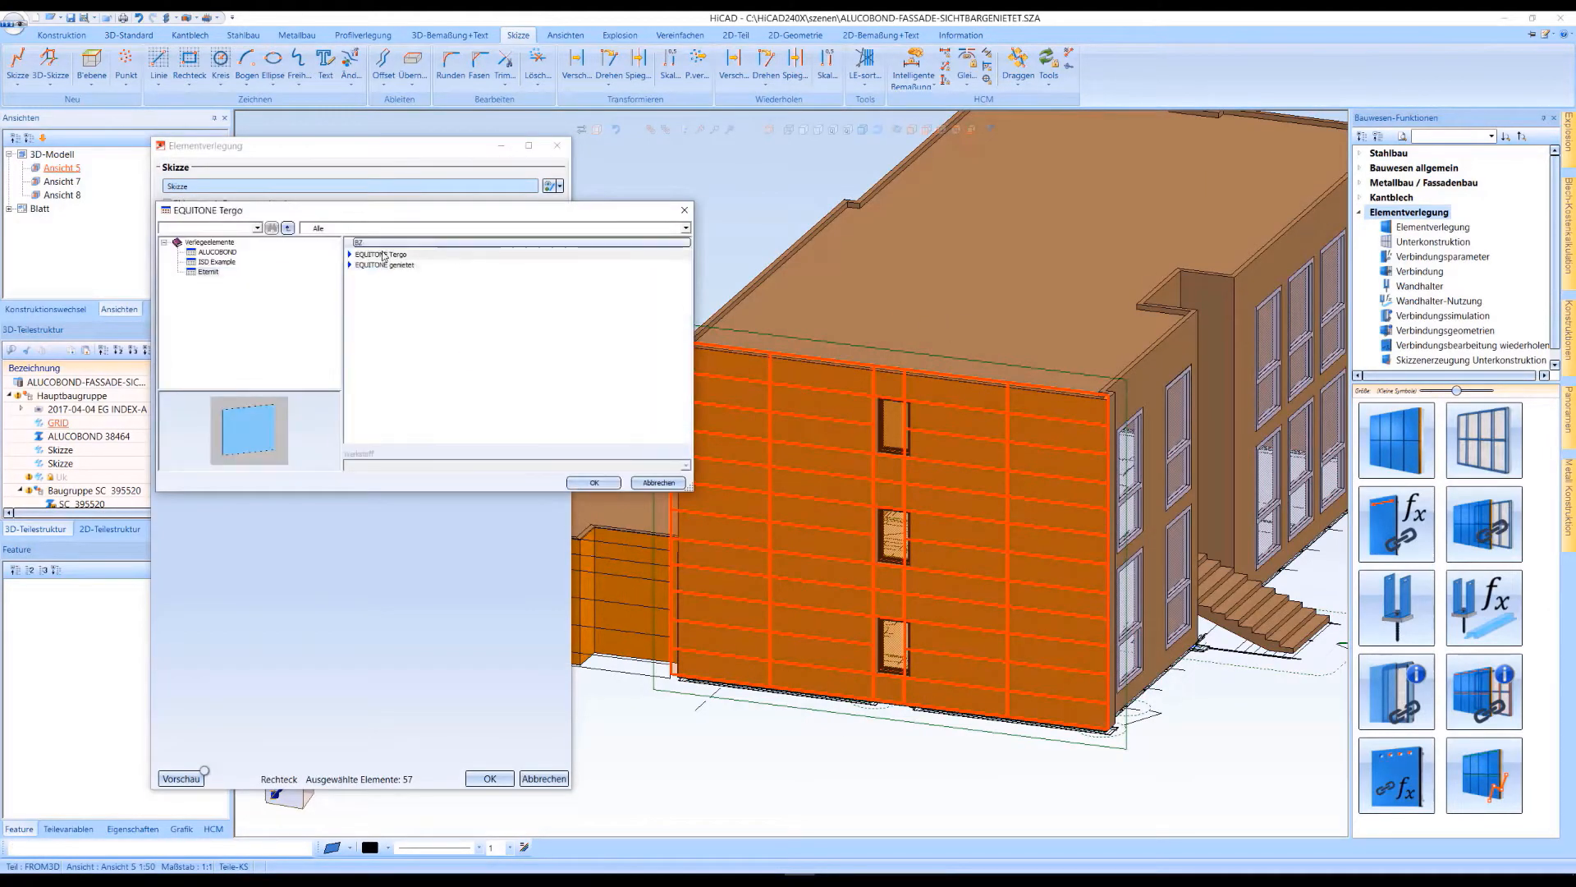
left_click(596, 484)
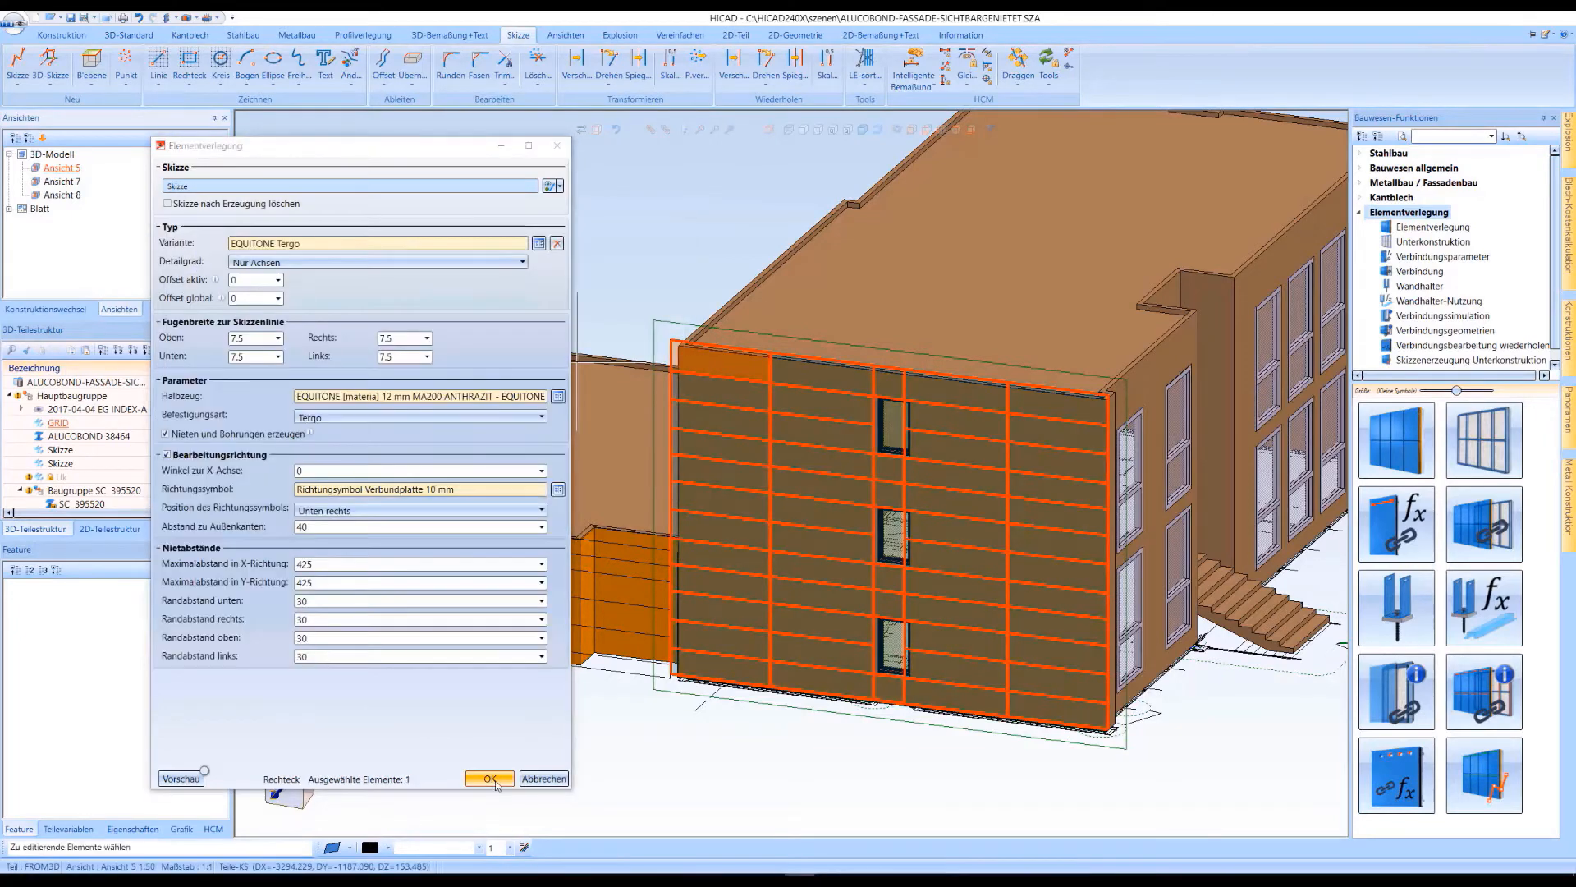
left_click(490, 778)
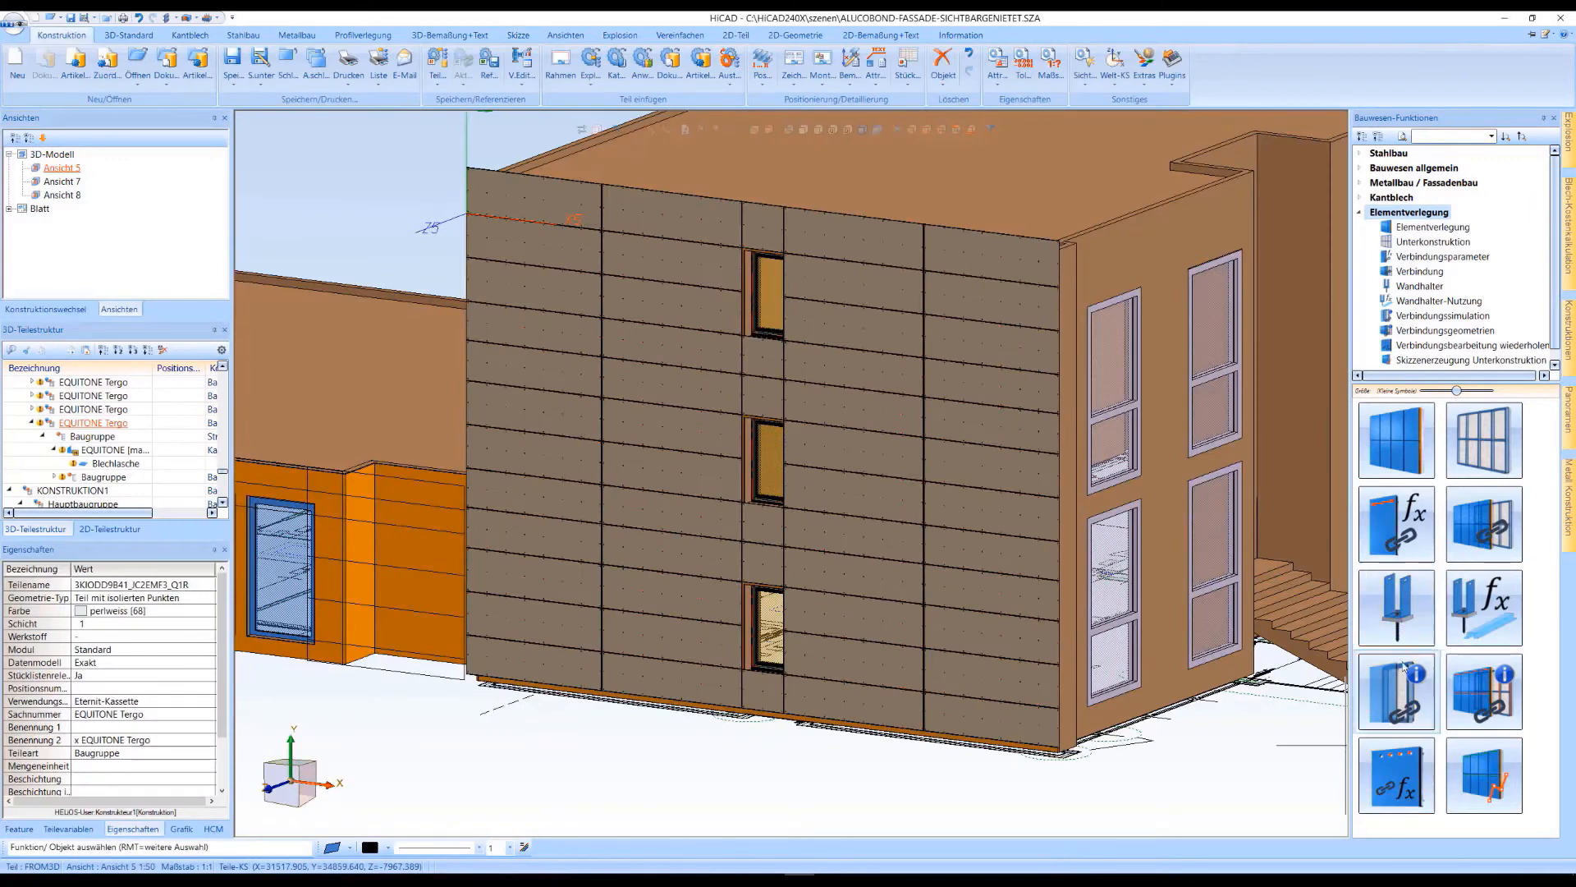
Generate the horizontal substructure sketch from the EQUITONE Tergo panels on the end facade.
left_click(1485, 775)
left_click(625, 724)
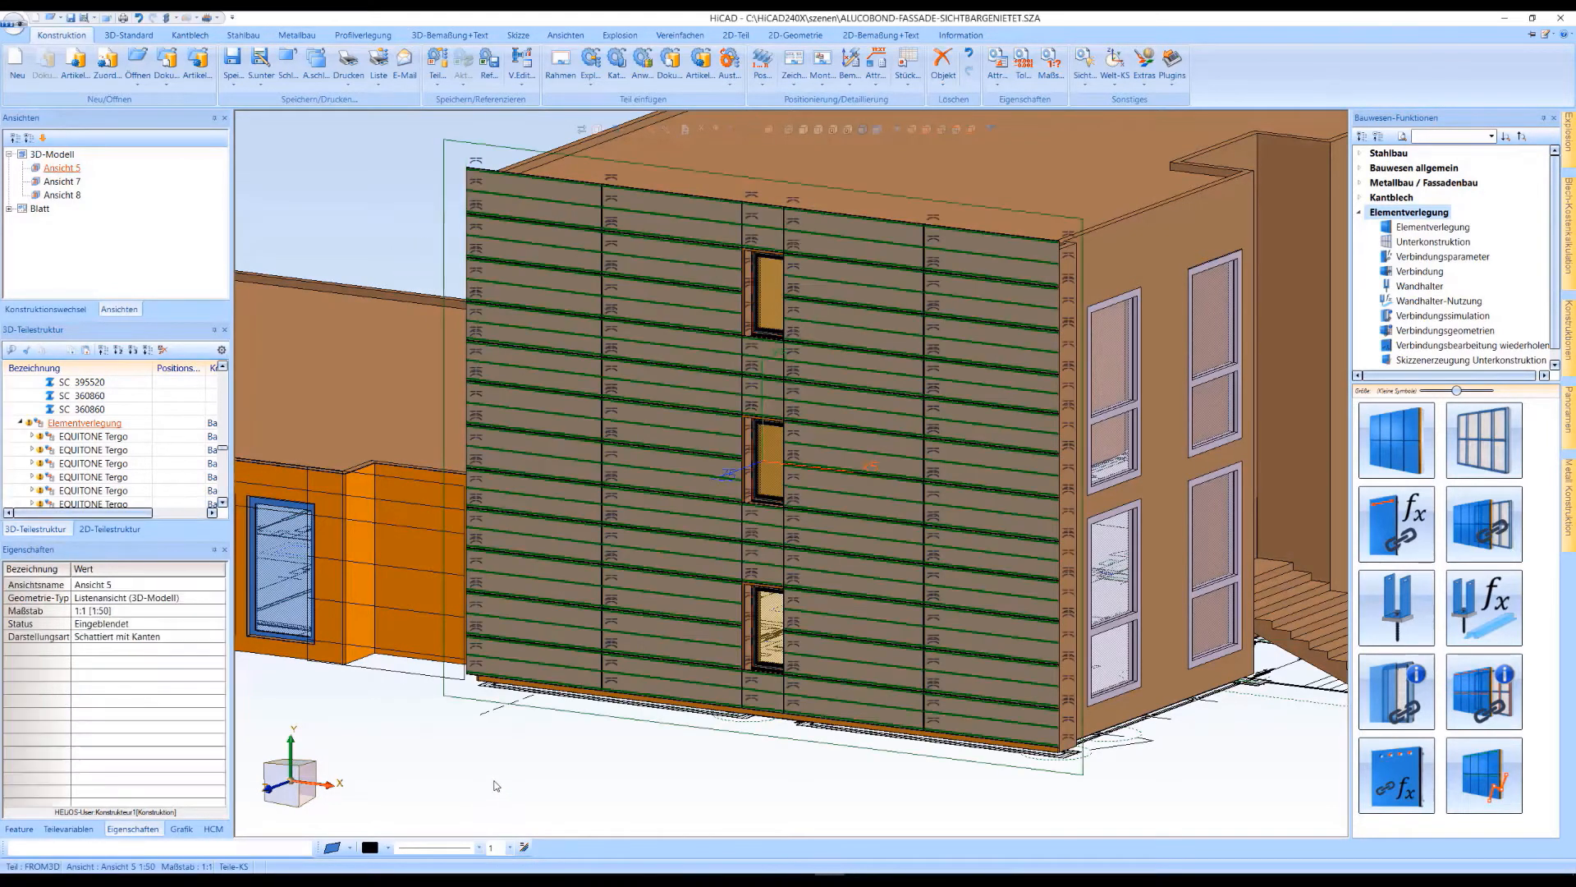
scroll(788, 792, "down", 1)
scroll(653, 774, "up", 1)
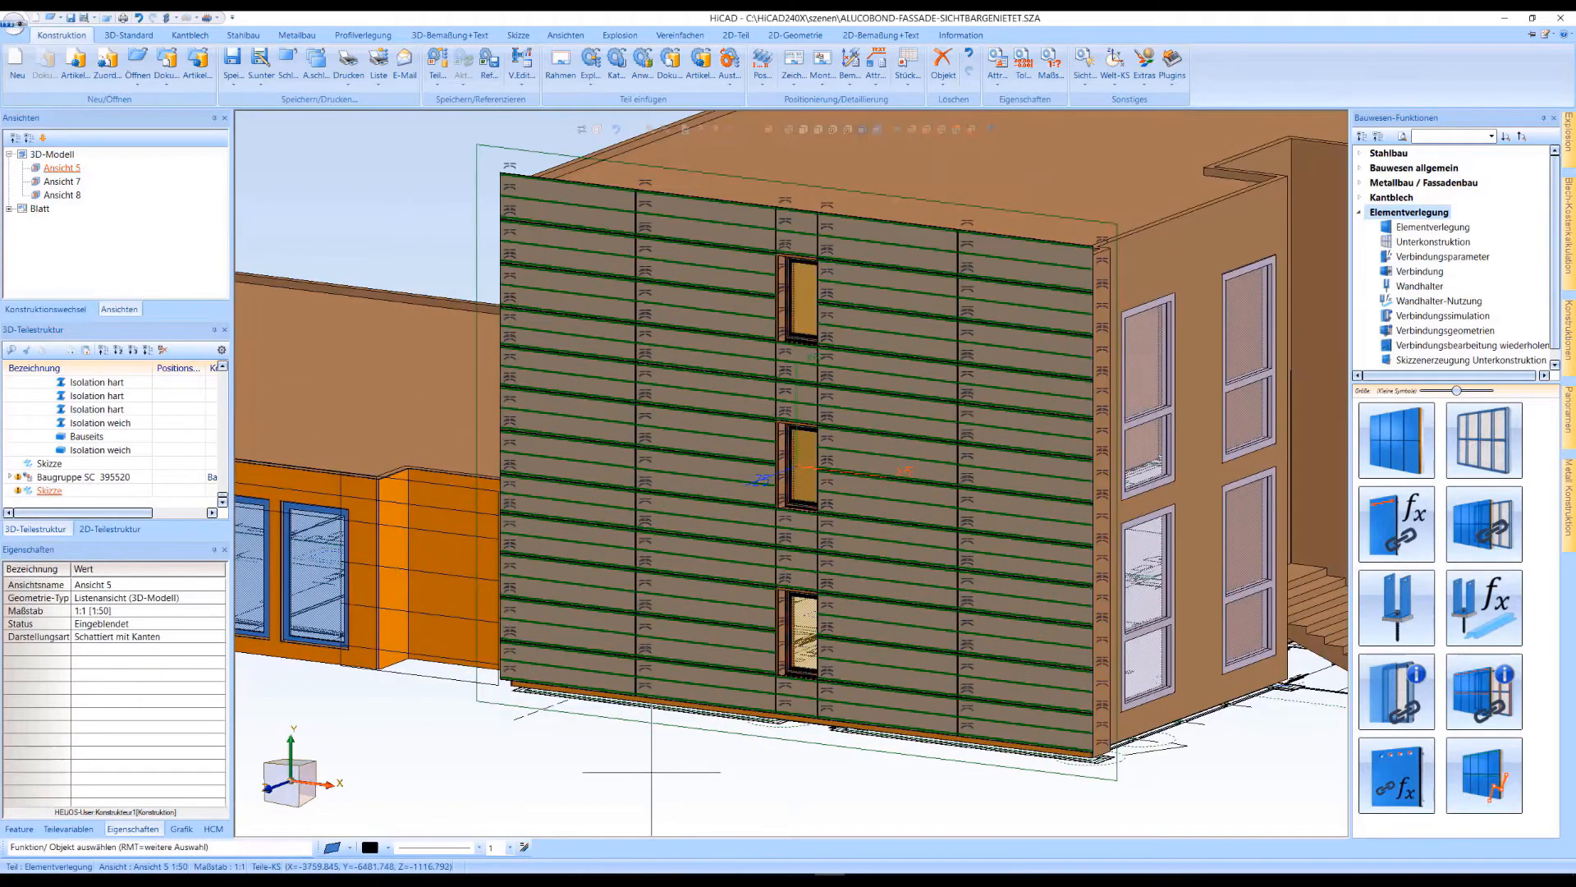
Create an Unterkonstruktion on the generated sketch, using the Systea UBE 25/2 variant.
left_click(1500, 432)
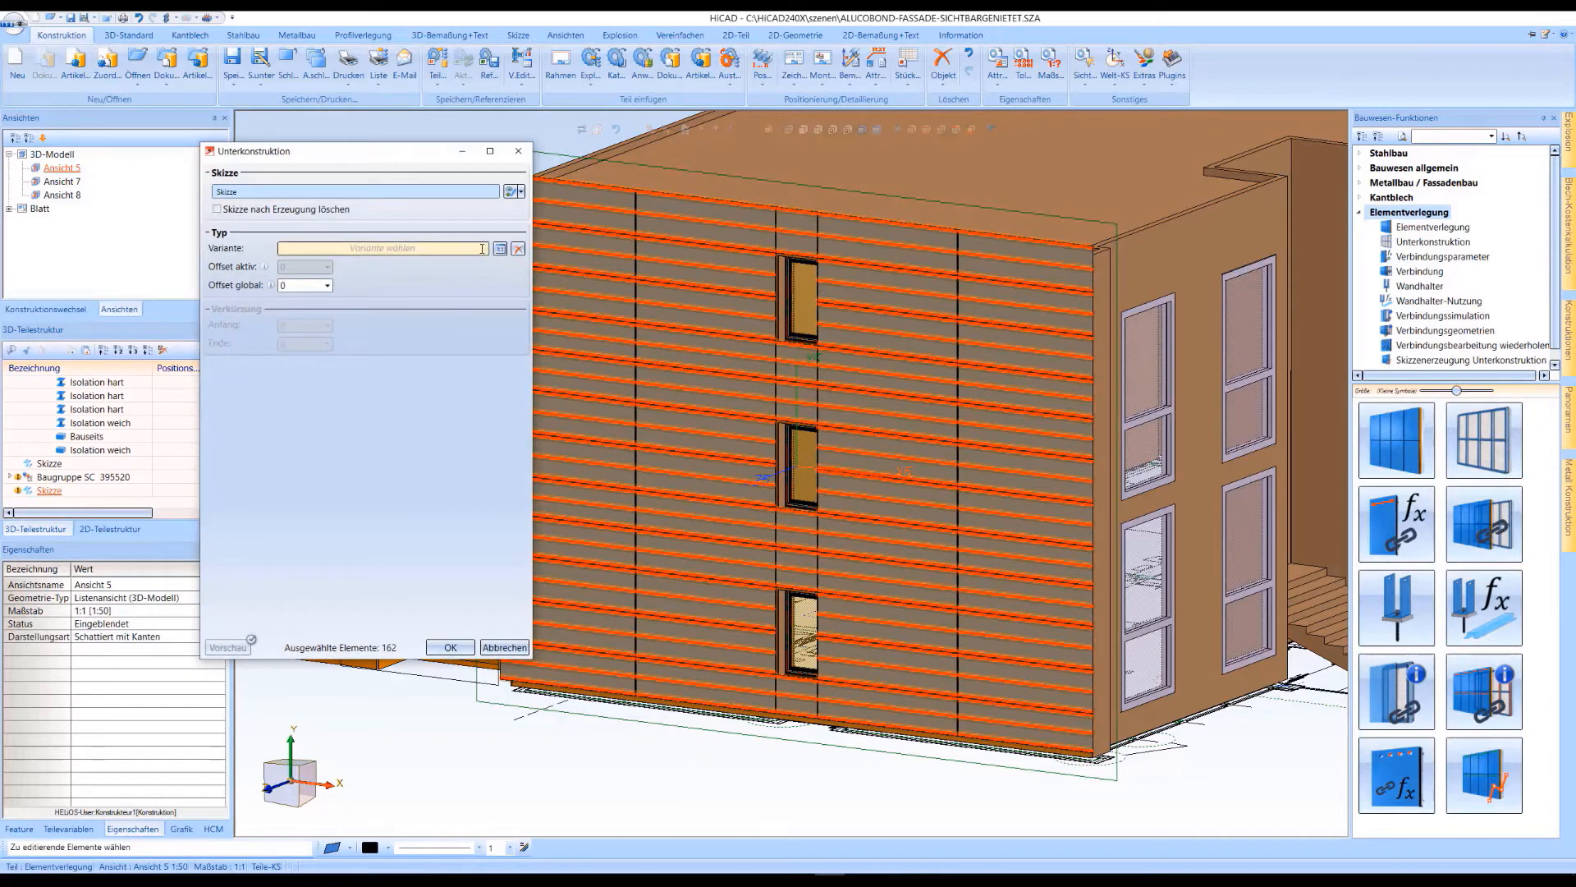
left_click(500, 248)
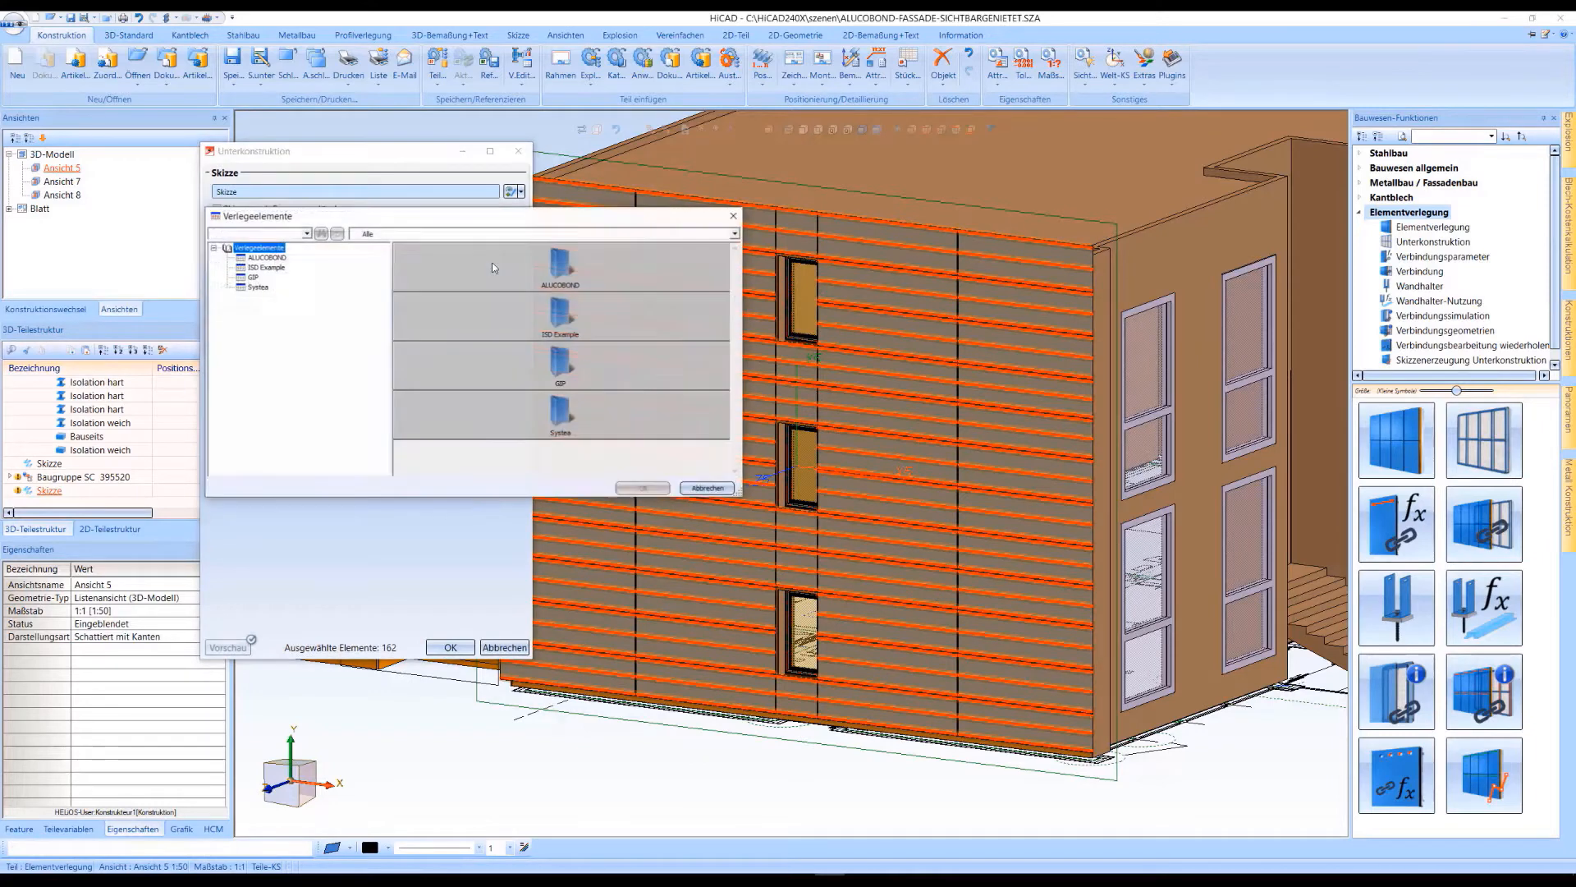
double_click(461, 415)
left_click(423, 261)
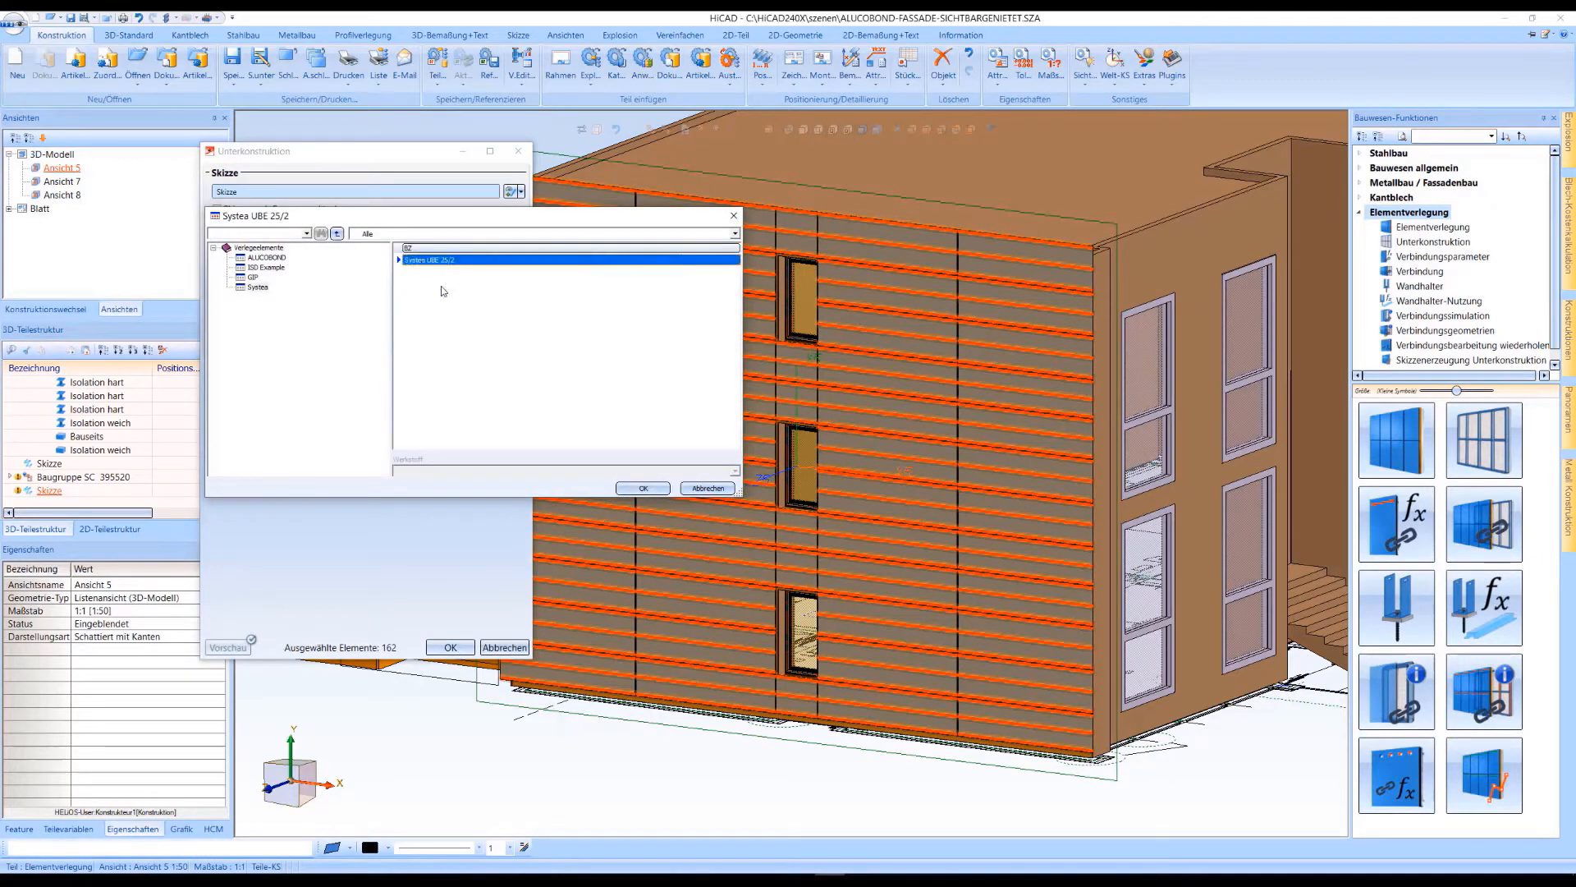
left_click(643, 489)
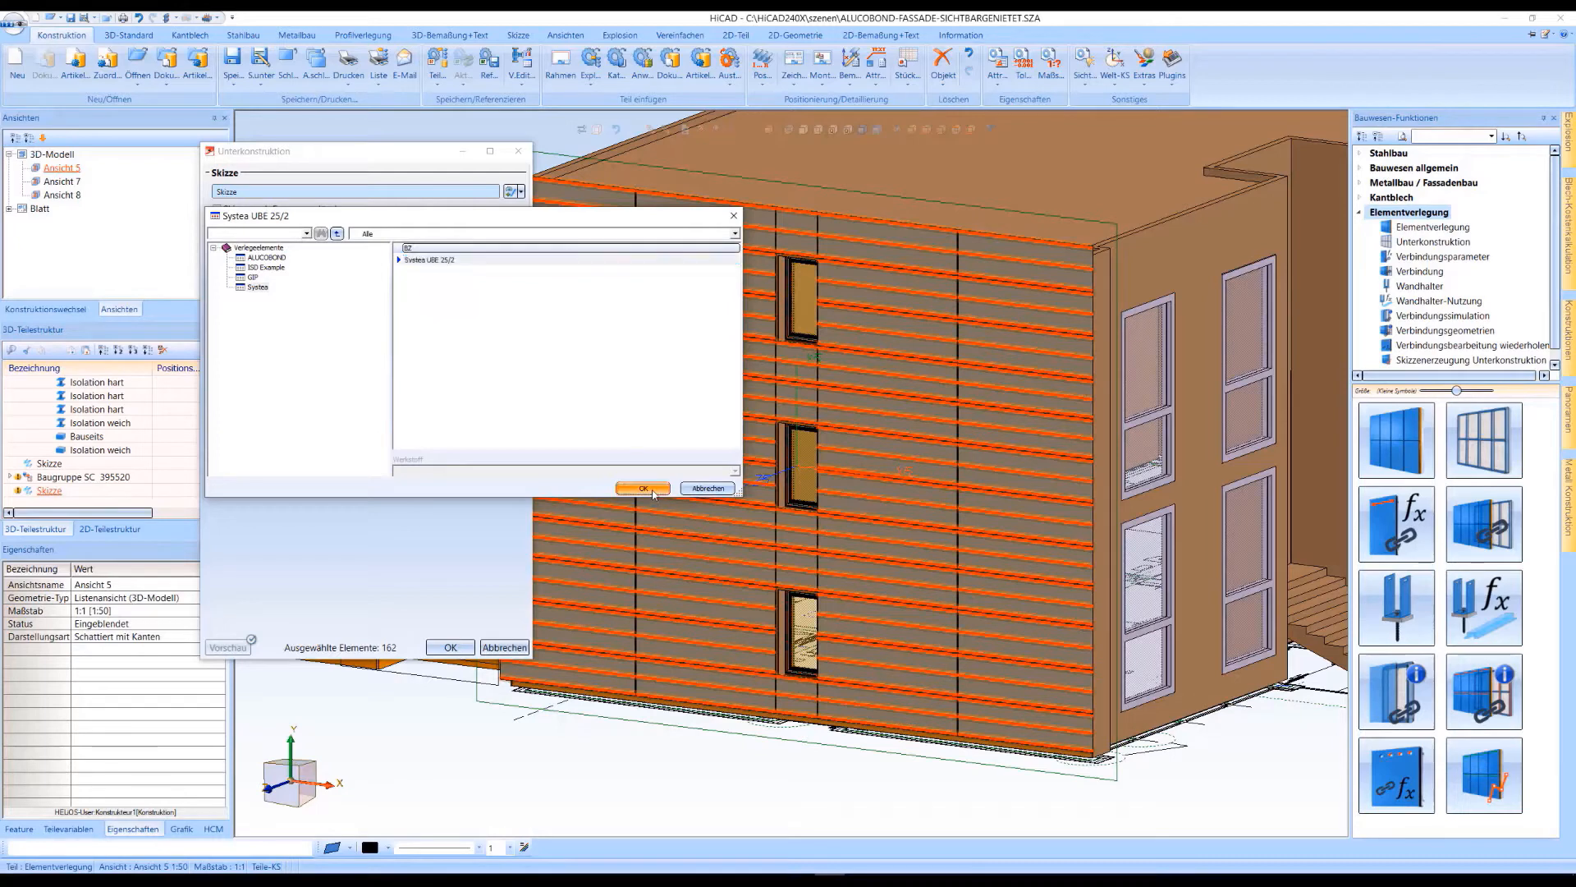
left_click(443, 648)
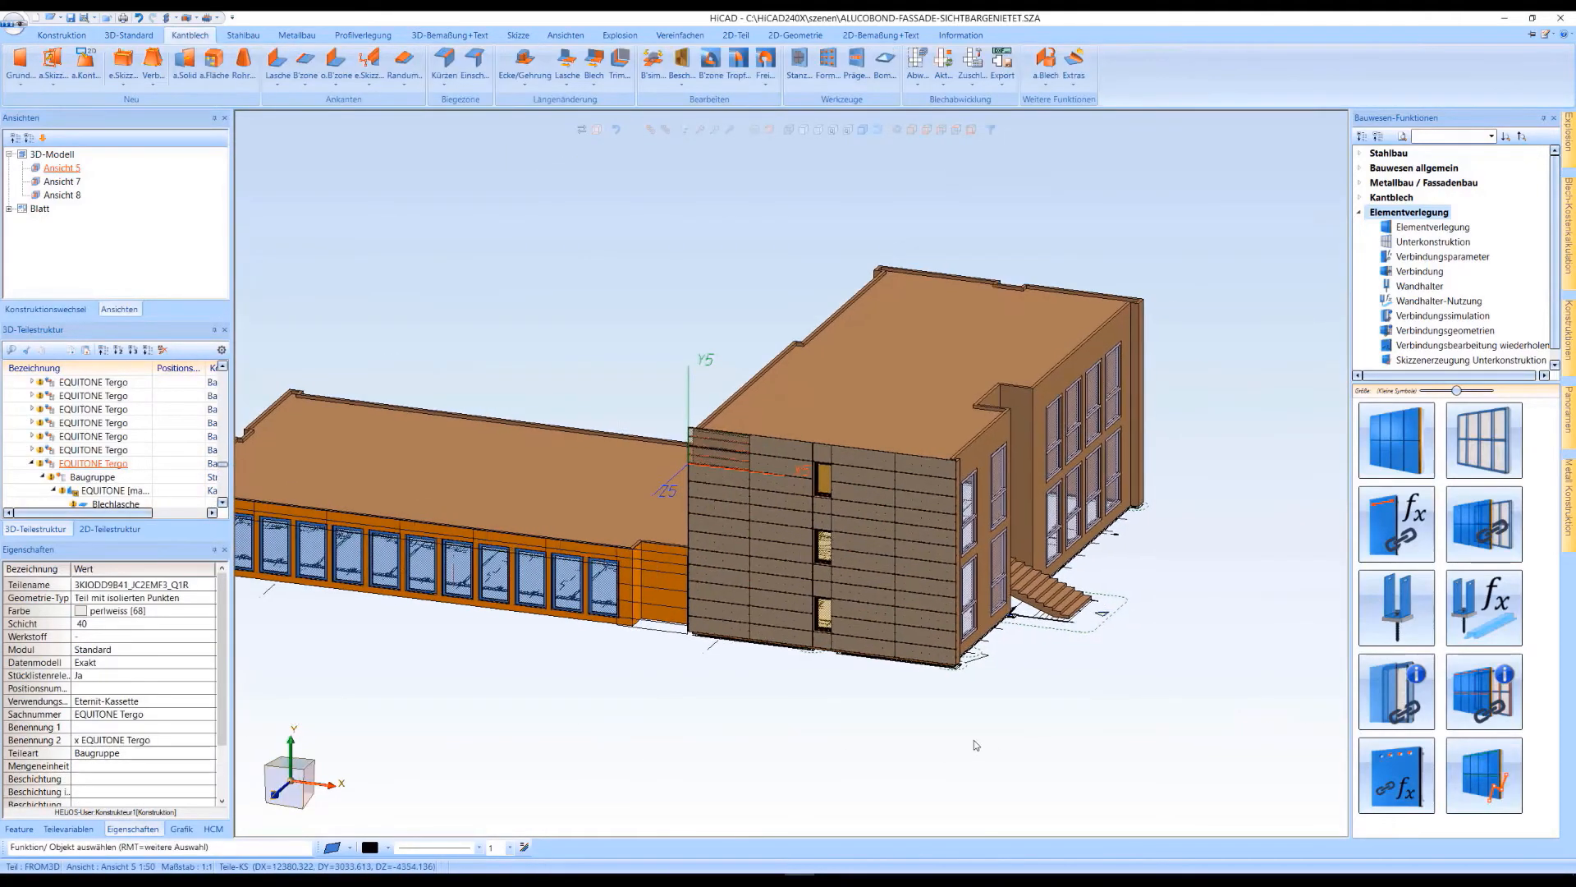
Connect the Elementverlegung assembly to the Unterkonstruktion assembly with a Verbindung.
scroll(974, 741, "up", 3)
scroll(794, 477, "up", 3)
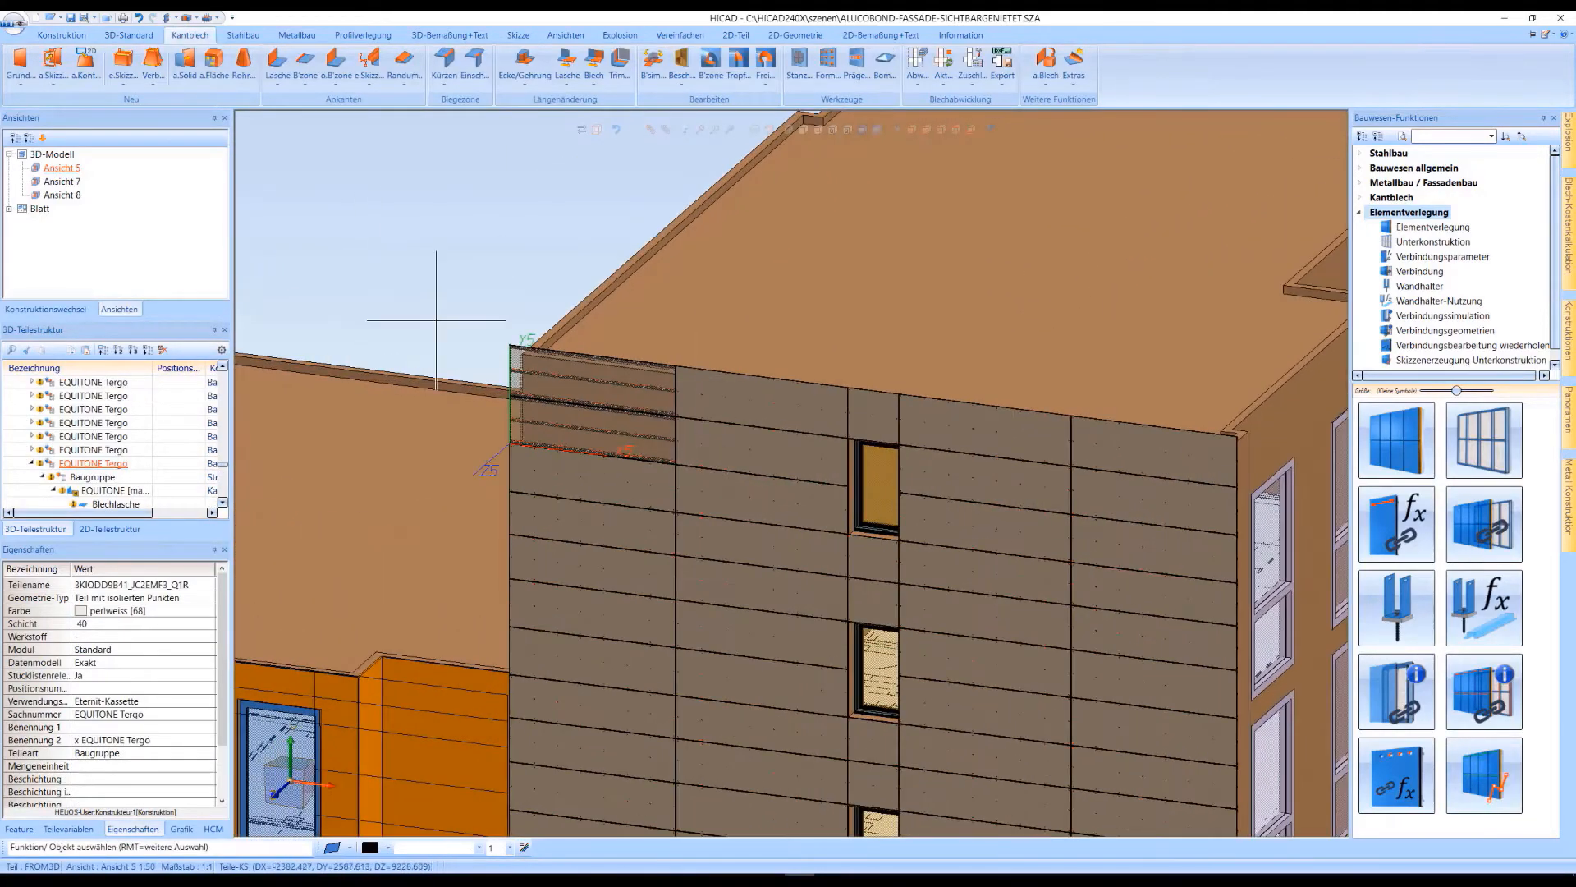
scroll(607, 419, "up", 3)
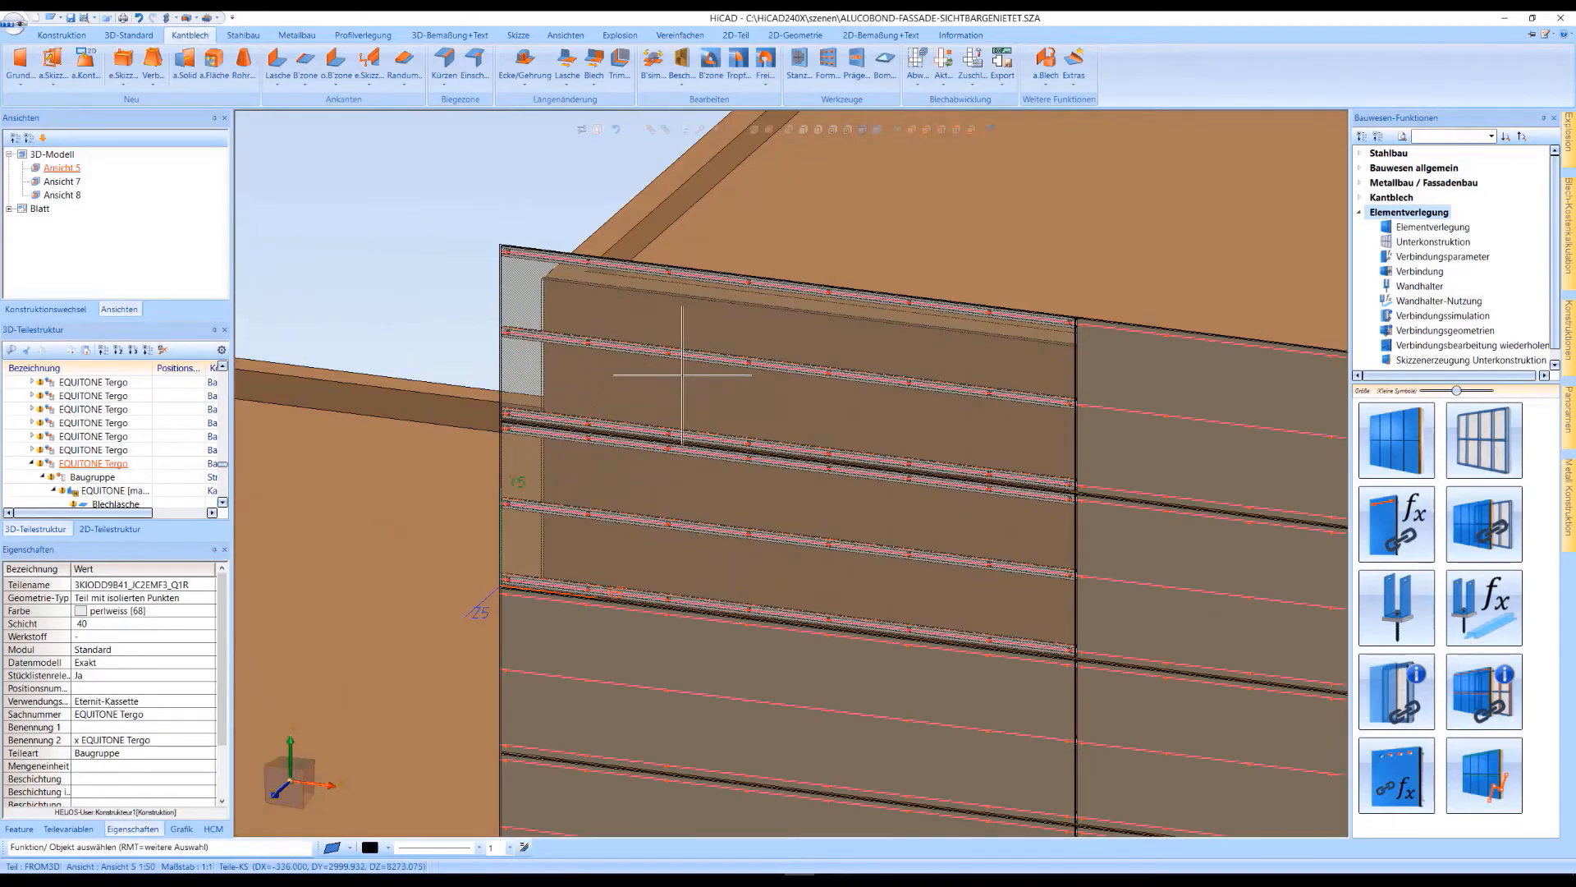
mouse_move(683, 381)
middle_mouse_down()
mouse_move(732, 414)
mouse_move(910, 401)
mouse_move(714, 419)
mouse_move(673, 385)
middle_mouse_up()
left_click(663, 132)
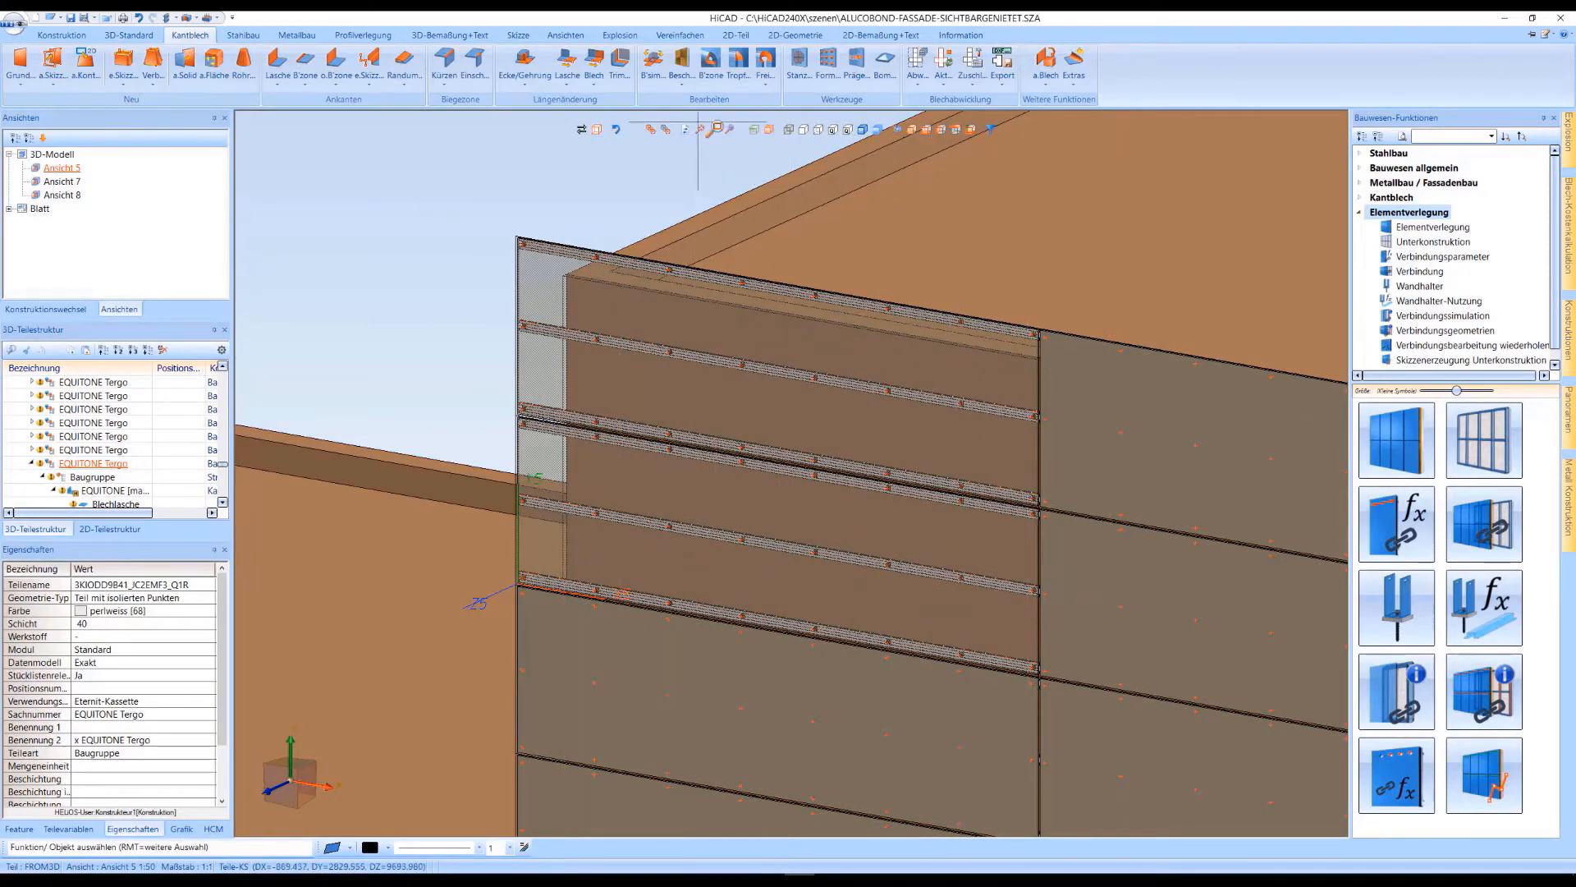
left_click(702, 130)
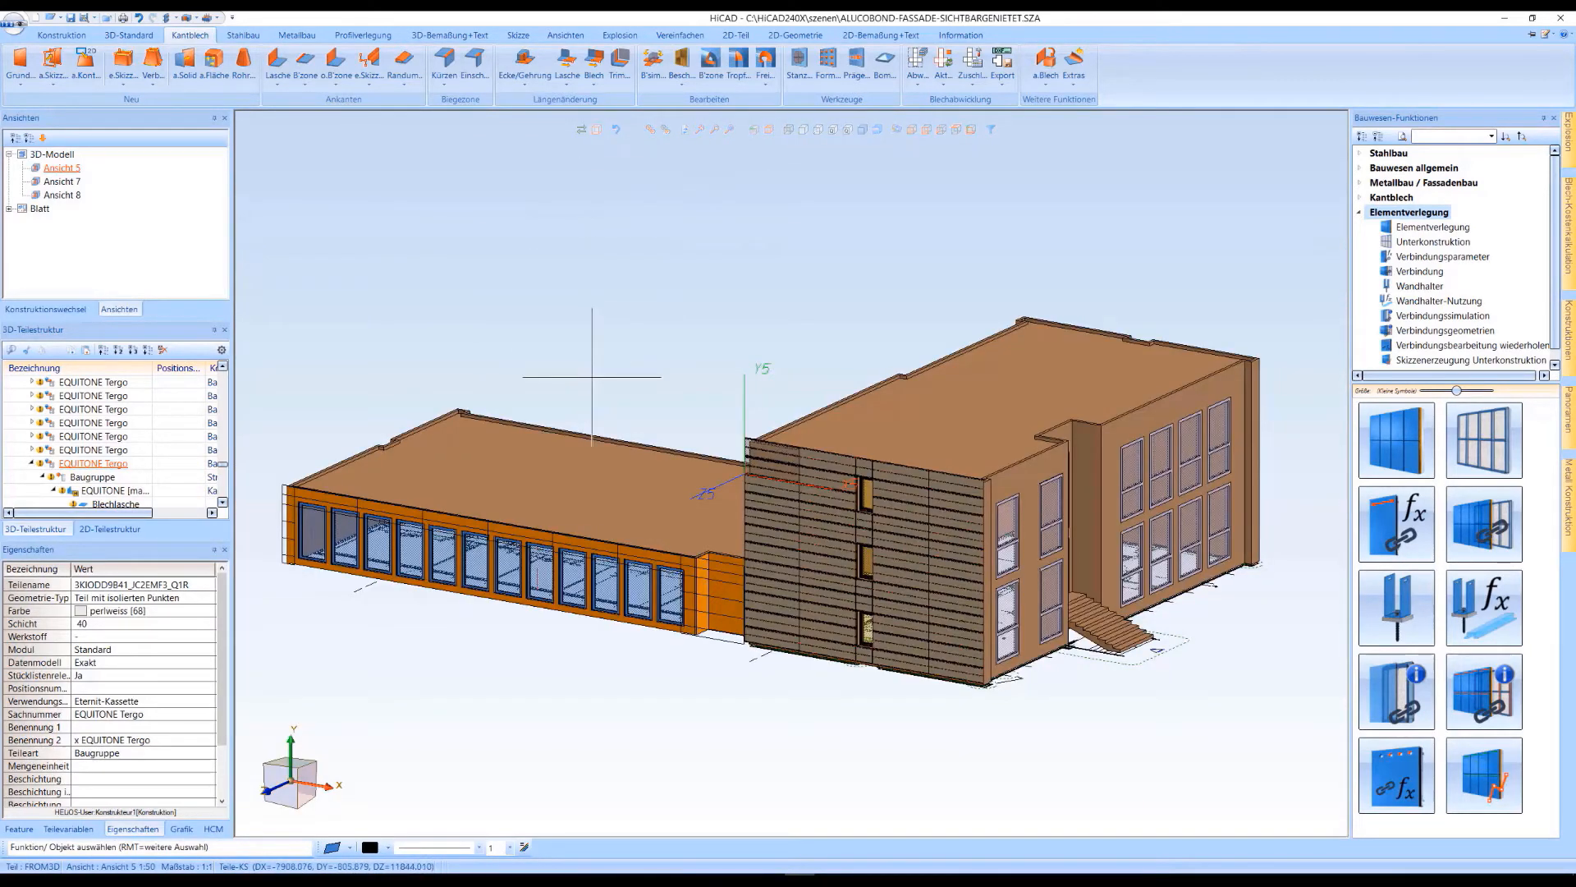
left_click(32, 465)
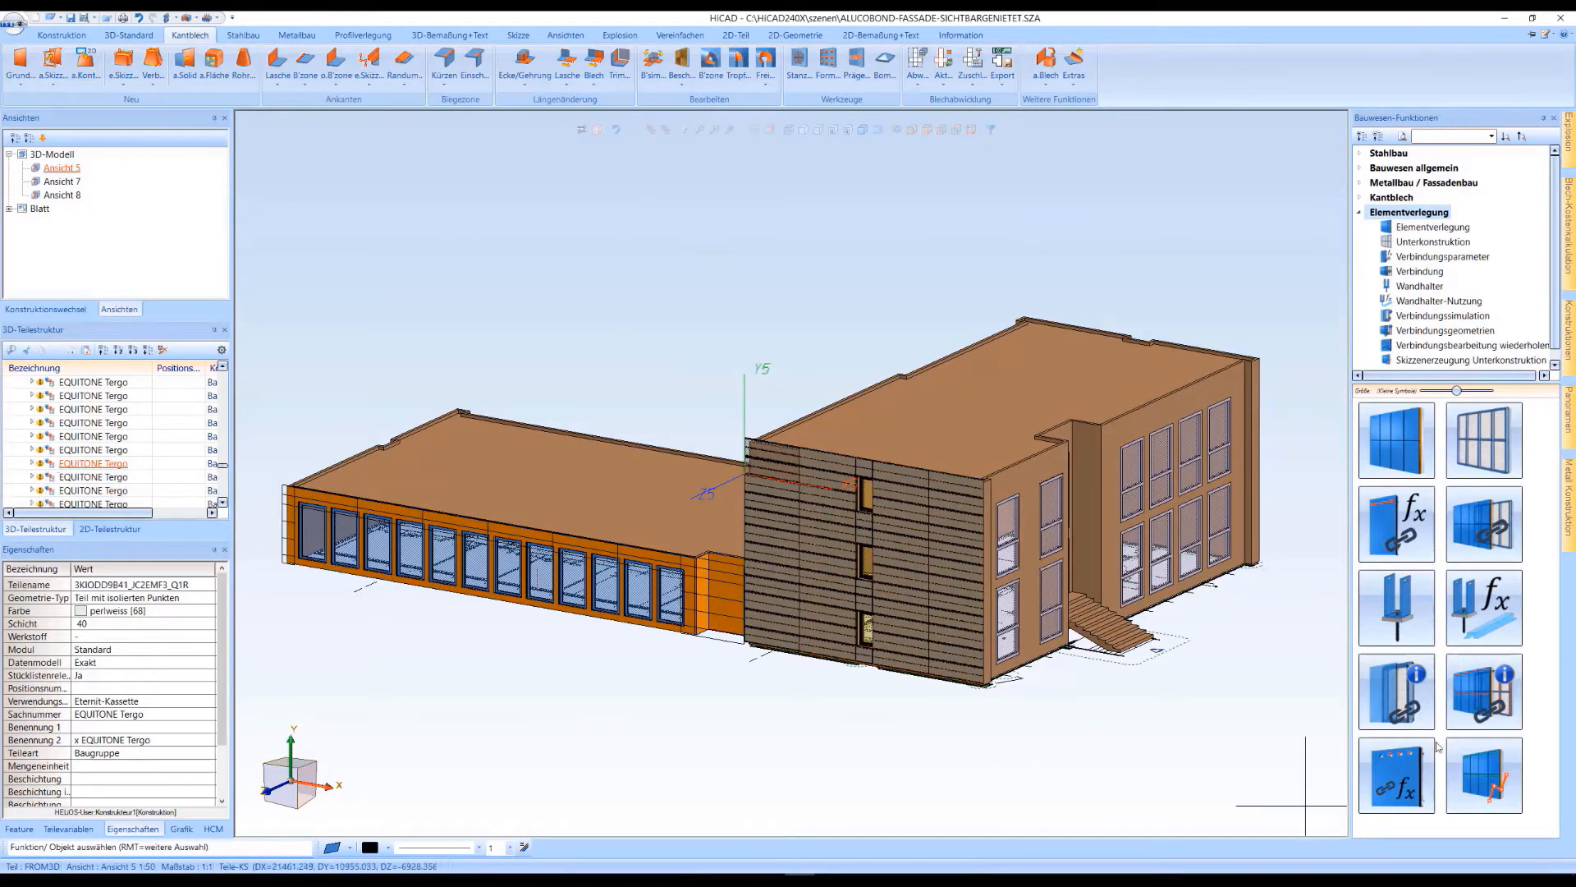
left_click(1499, 538)
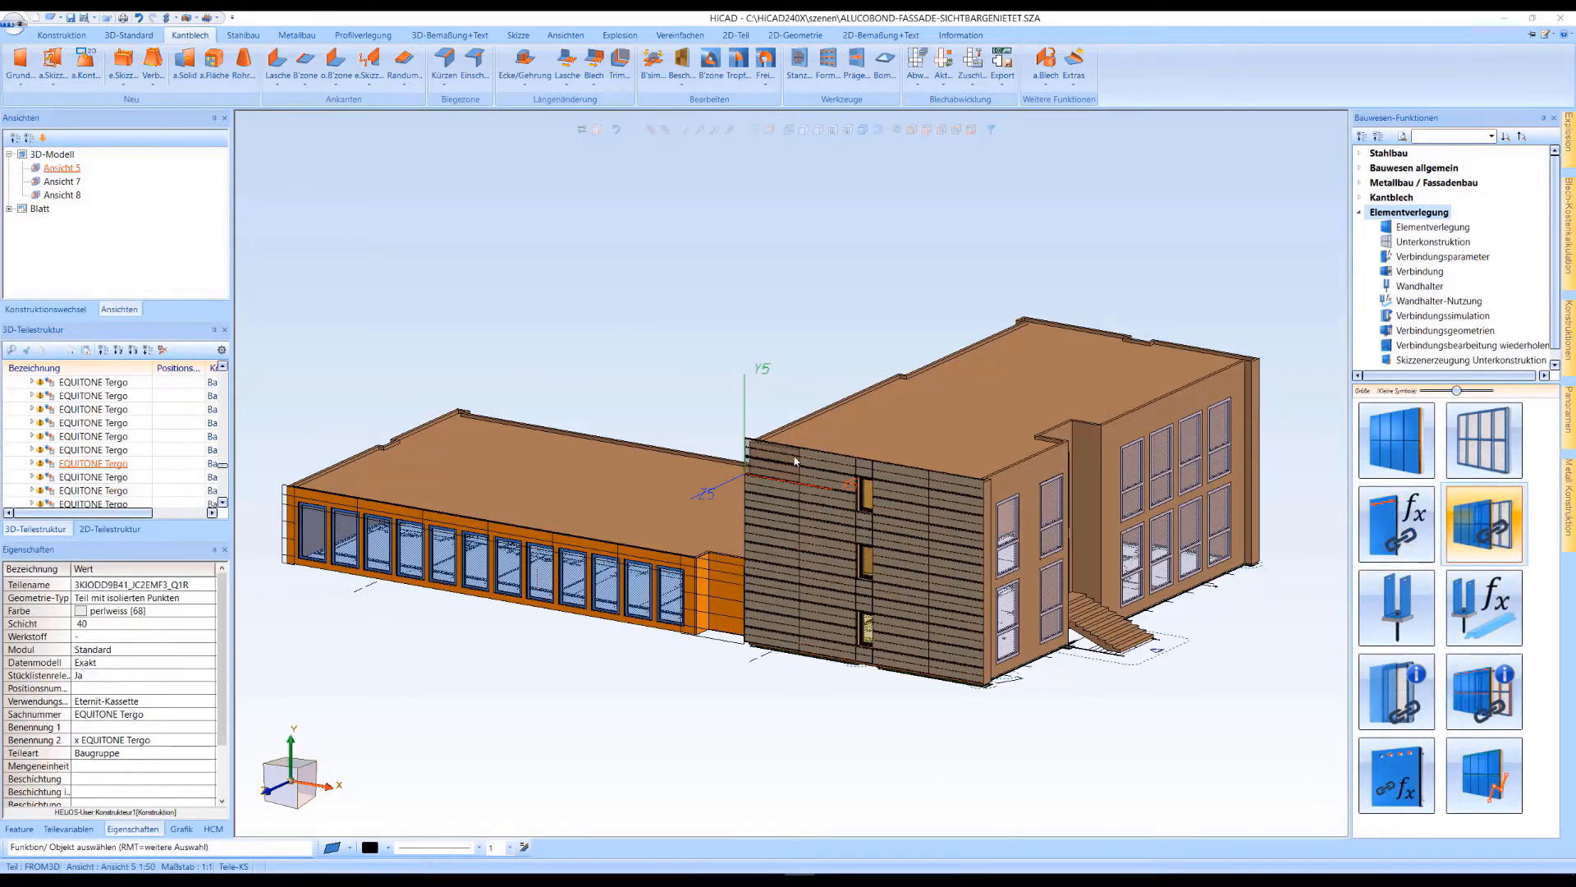
left_click(766, 654)
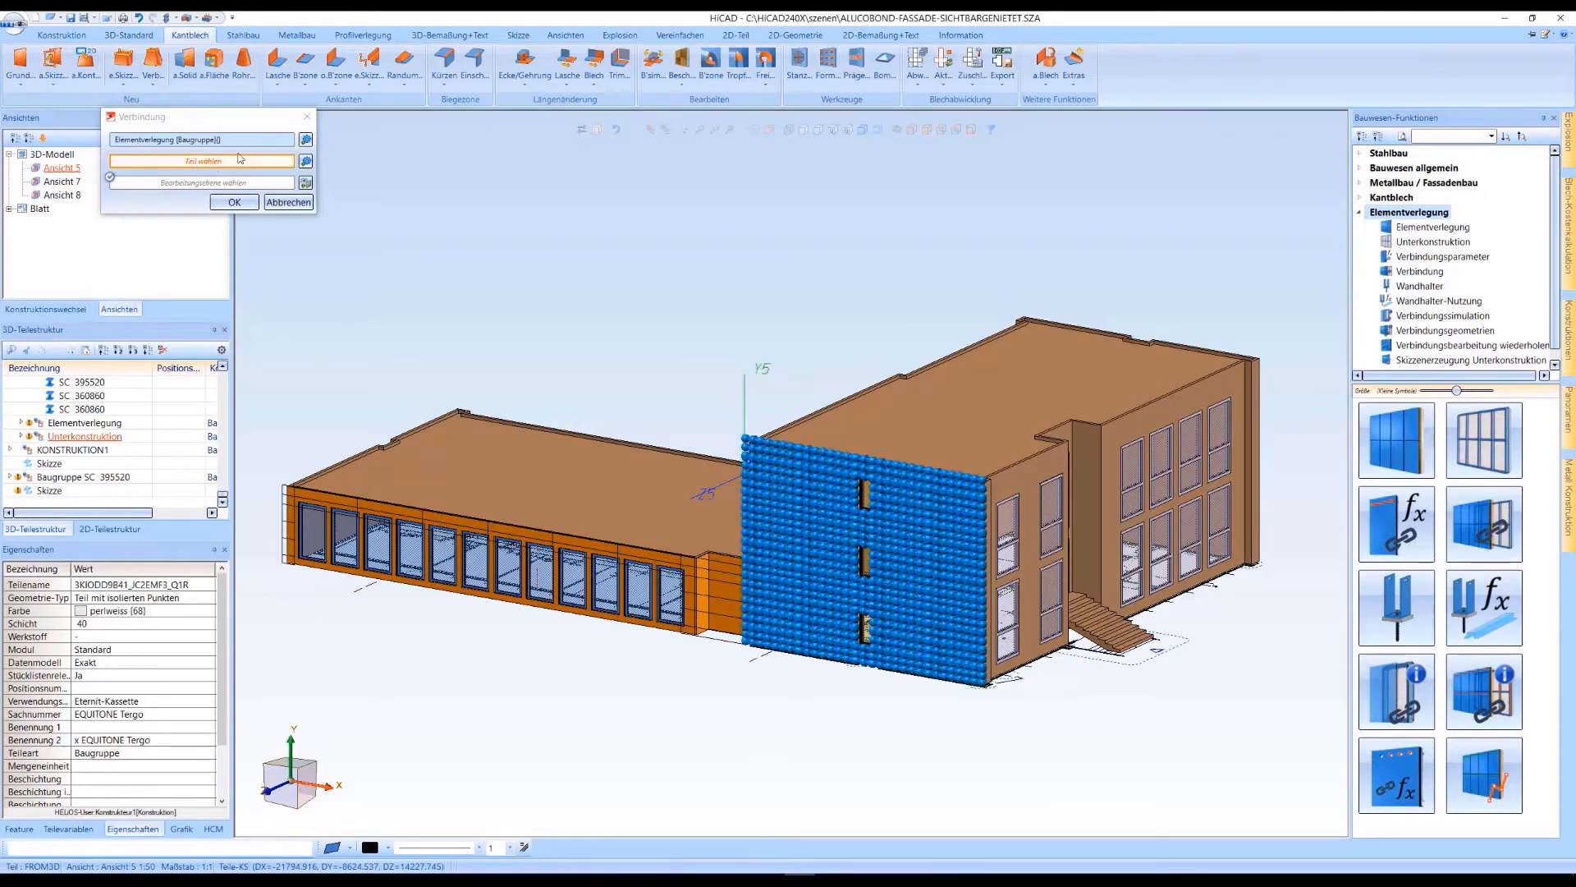
left_click(250, 206)
Start a detail view in Ansicht 8 and outline it with a rectangle about 200 by 400 mm at the uppermost profile's second fastening point.
scroll(949, 745, "up", 5)
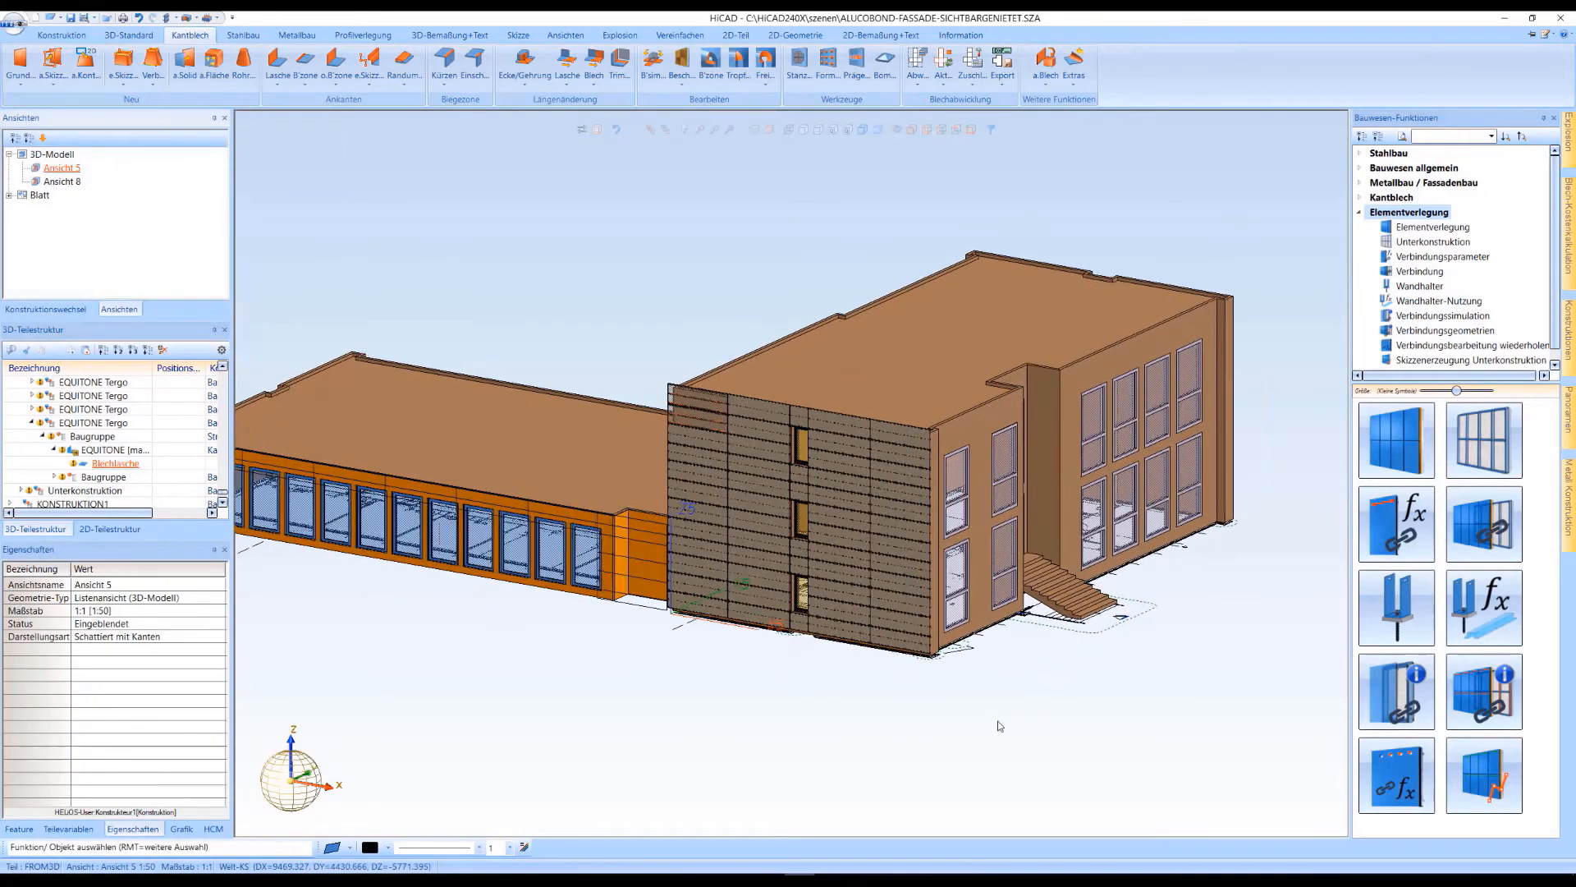
scroll(949, 746, "up", 3)
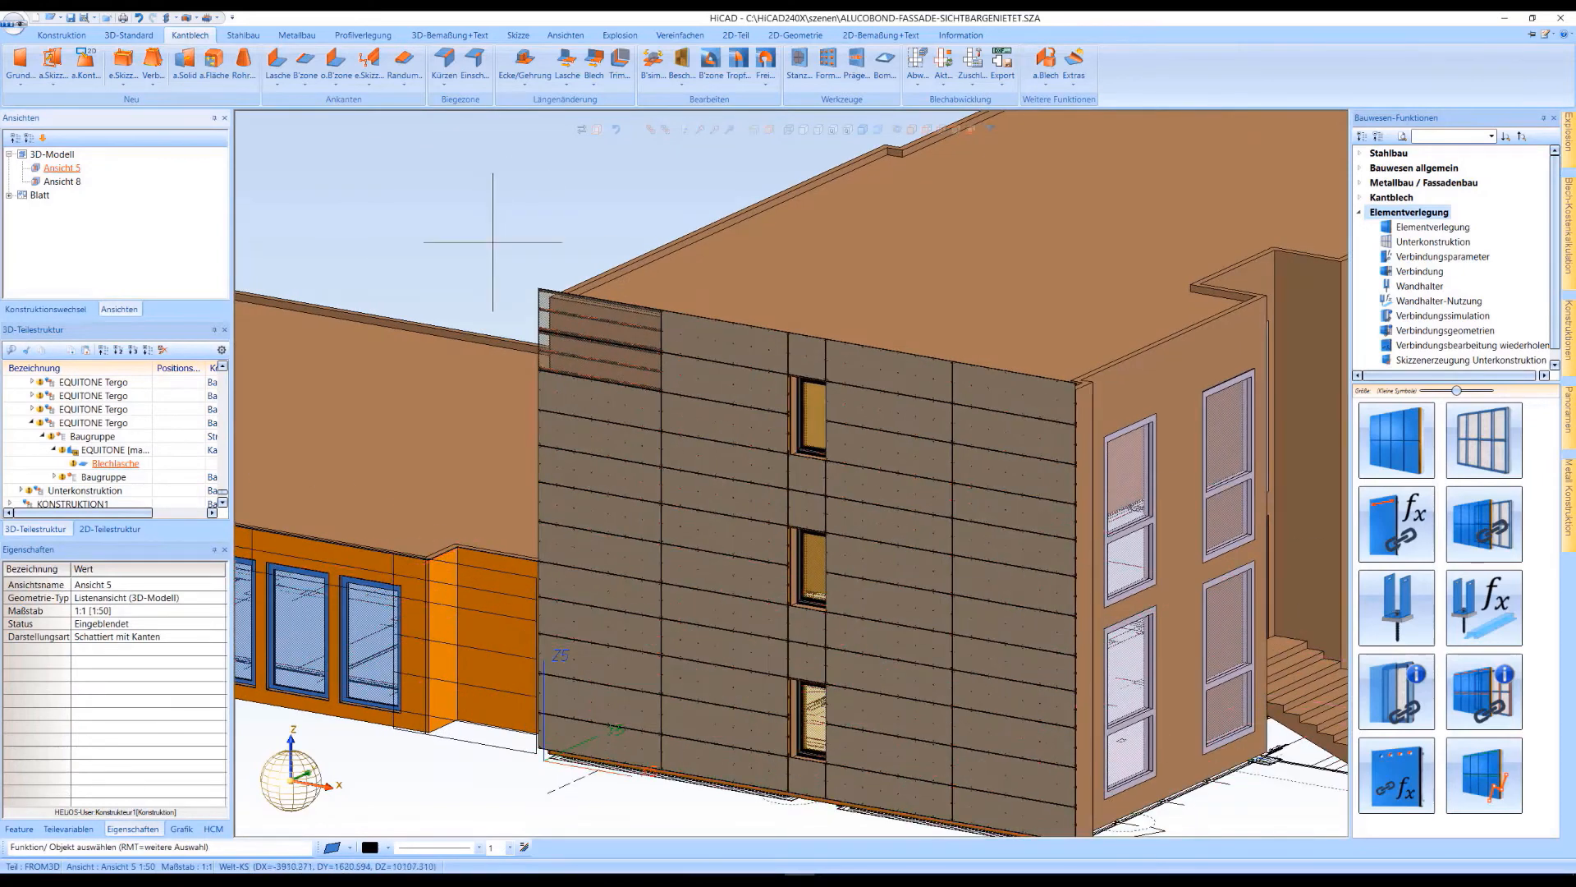
scroll(545, 301, "up", 4)
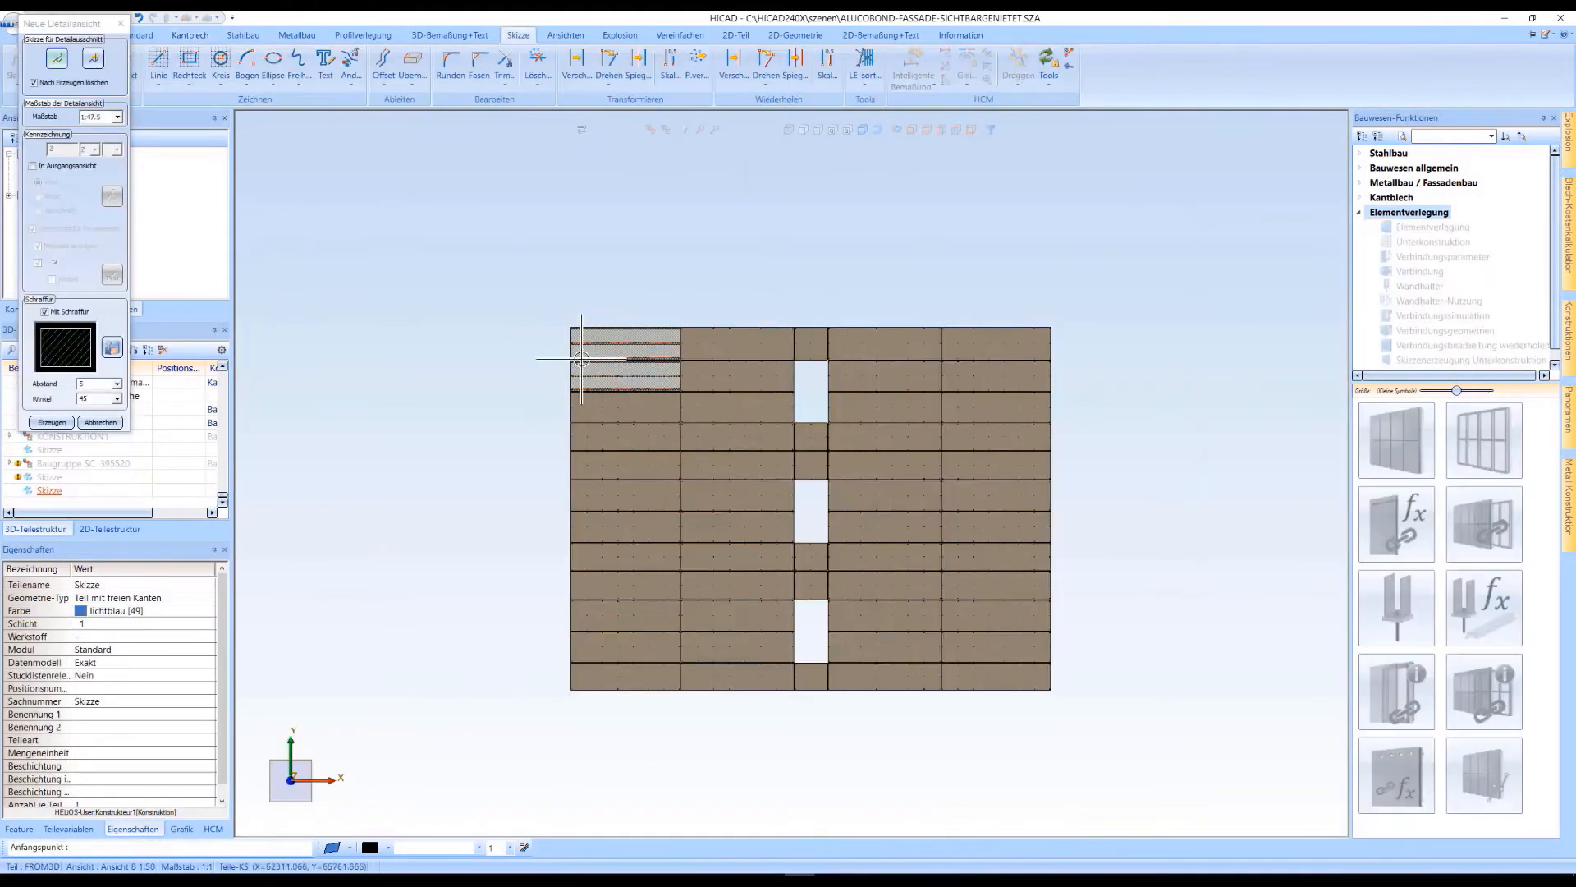
scroll(552, 310, "up", 3)
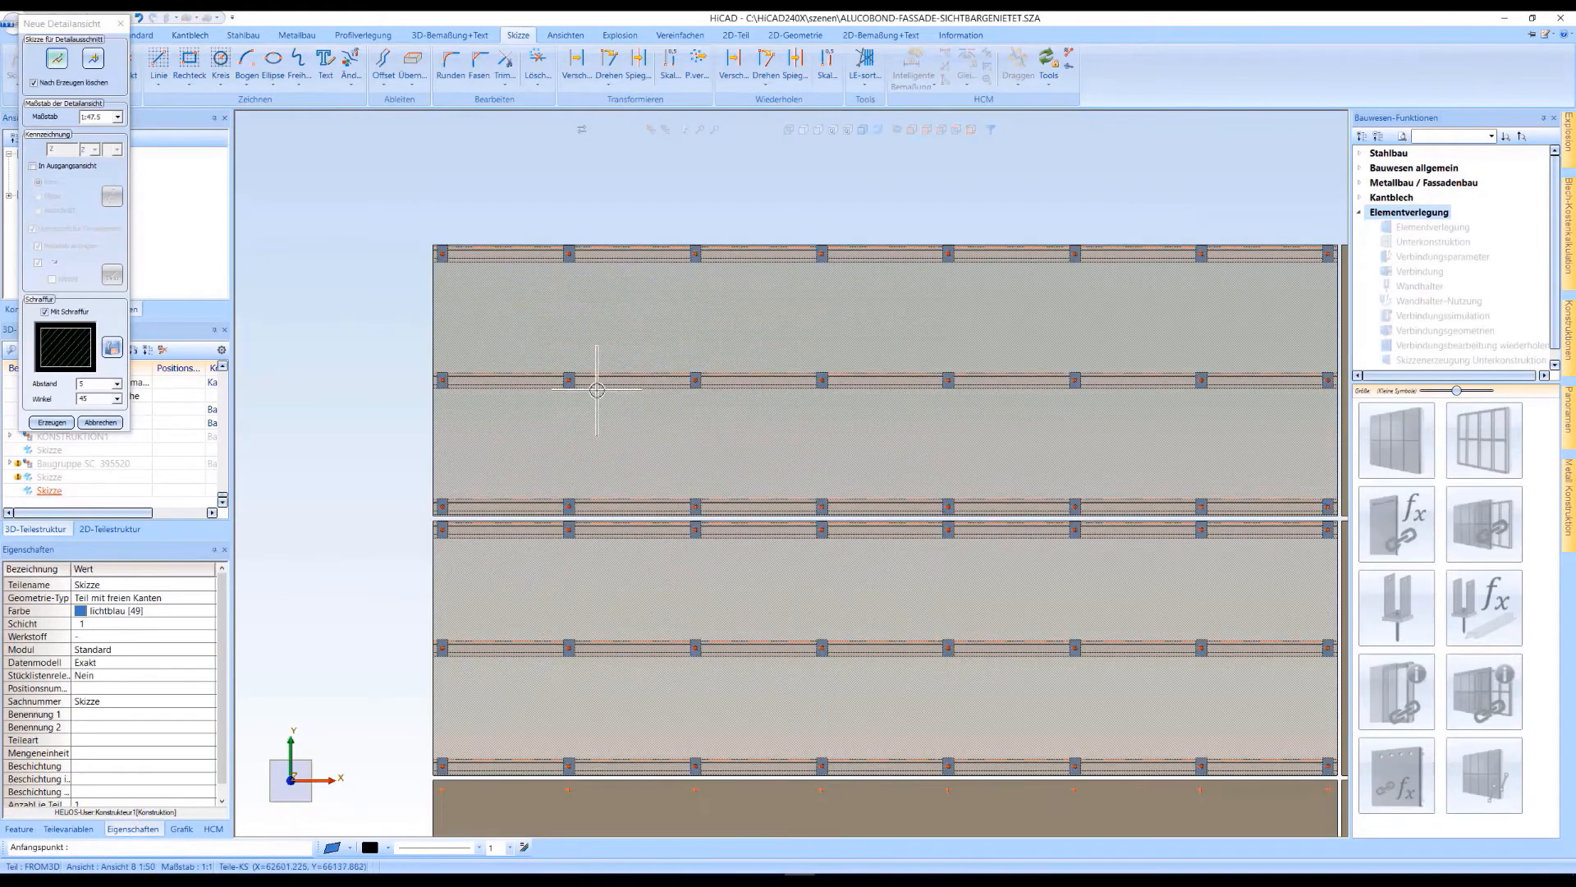
left_click(569, 204)
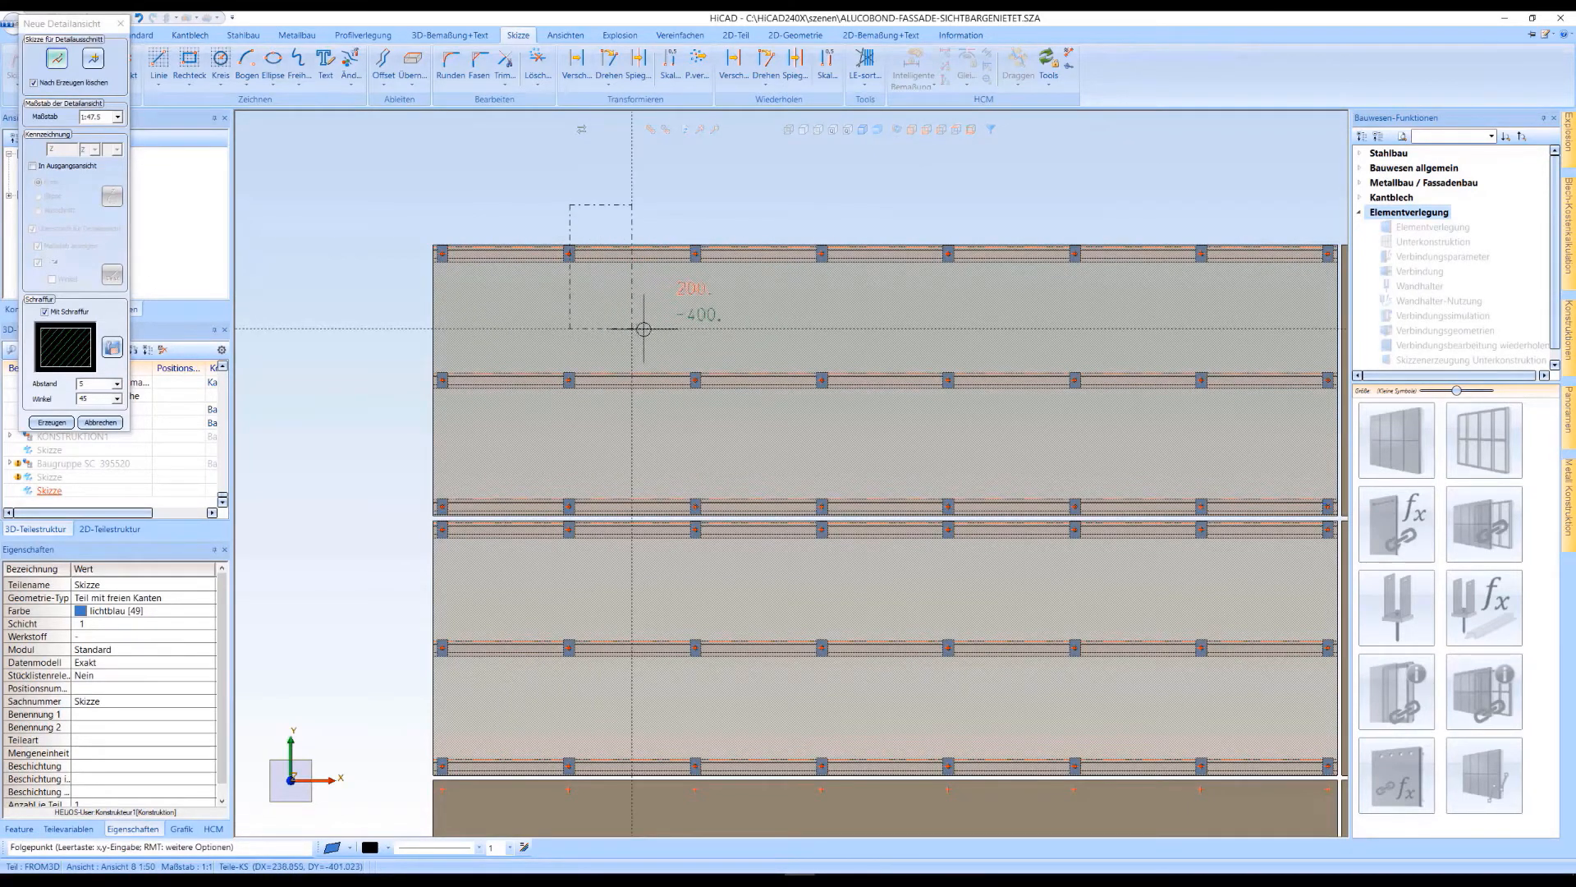
left_click(632, 329)
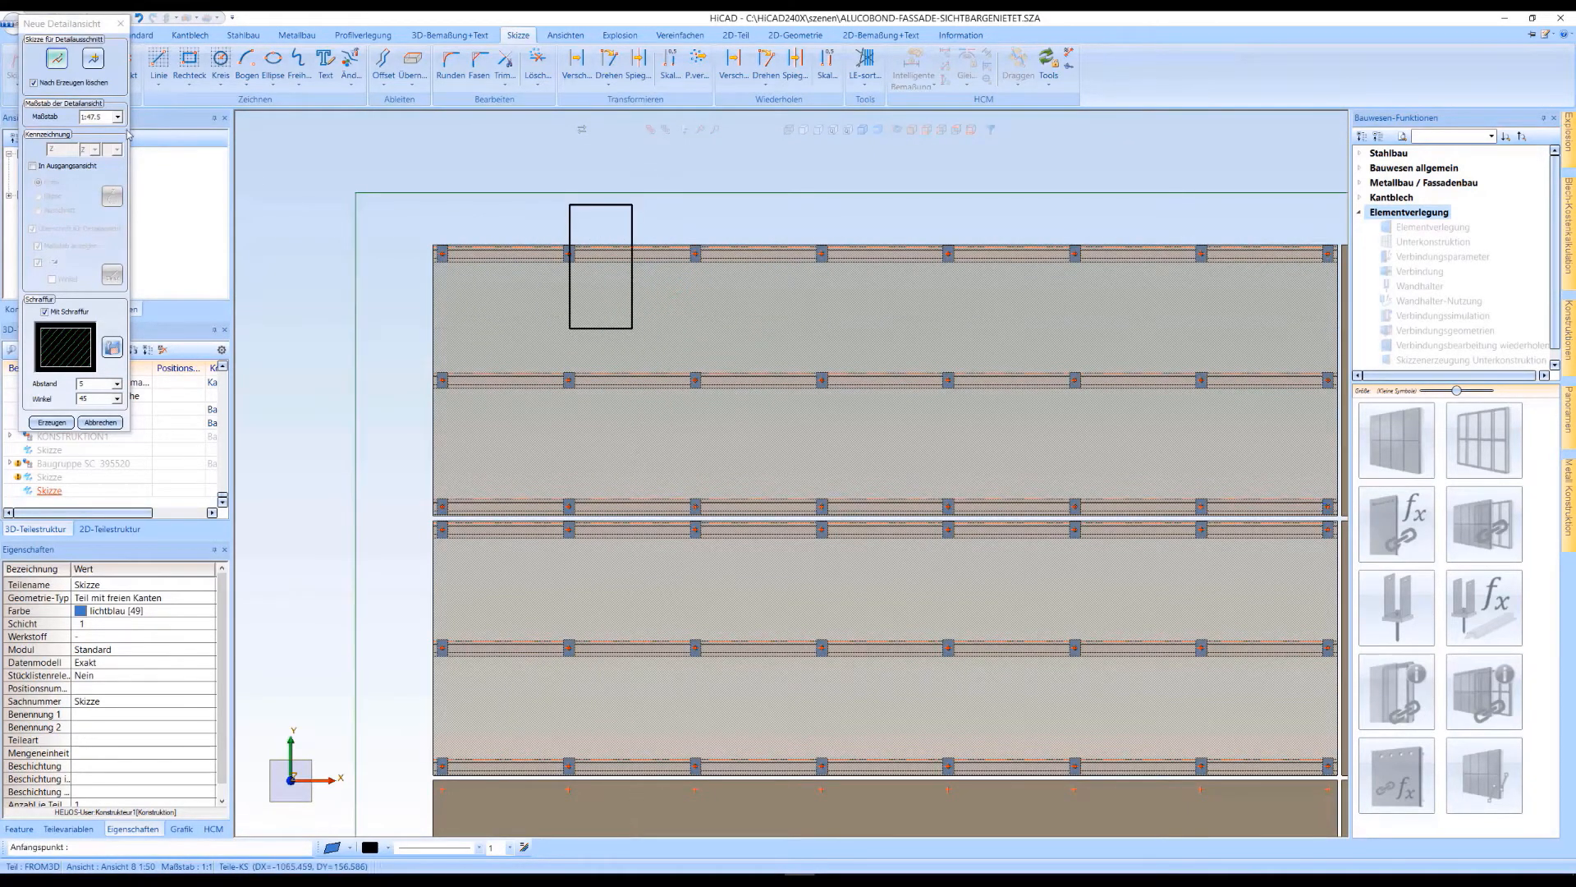
Examine the sectioned Tergo anchor between panel and profile in Ansicht 9 from different angles.
middle_click_drag(535, 330, 777, 358)
scroll(829, 640, "up", 1)
scroll(828, 640, "up", 1)
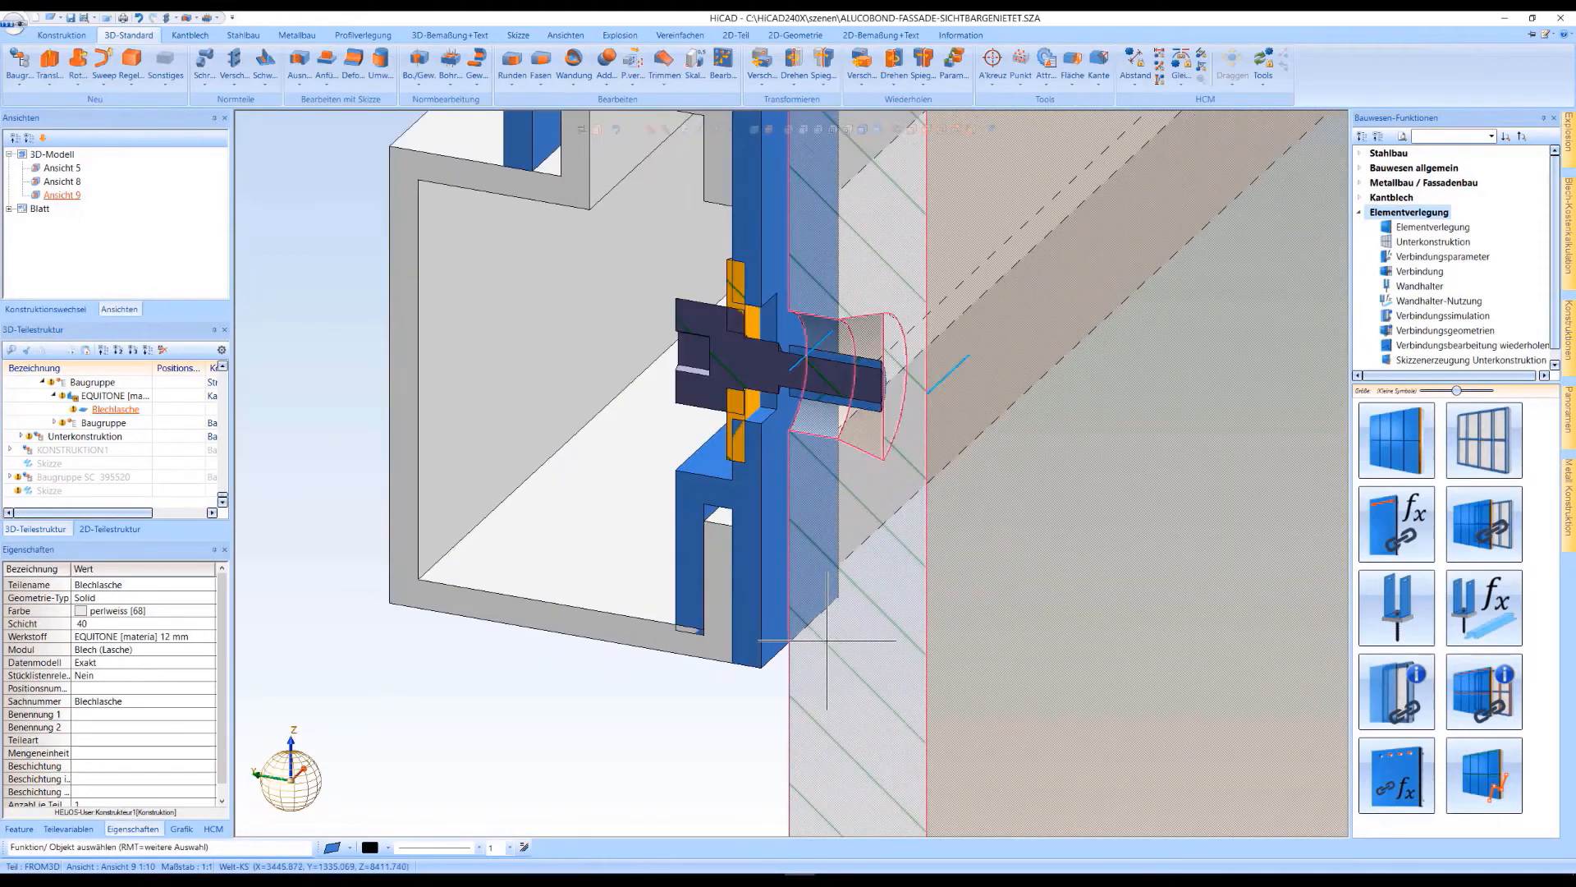
scroll(870, 566, "up", 2)
middle_click_drag(948, 565, 840, 550)
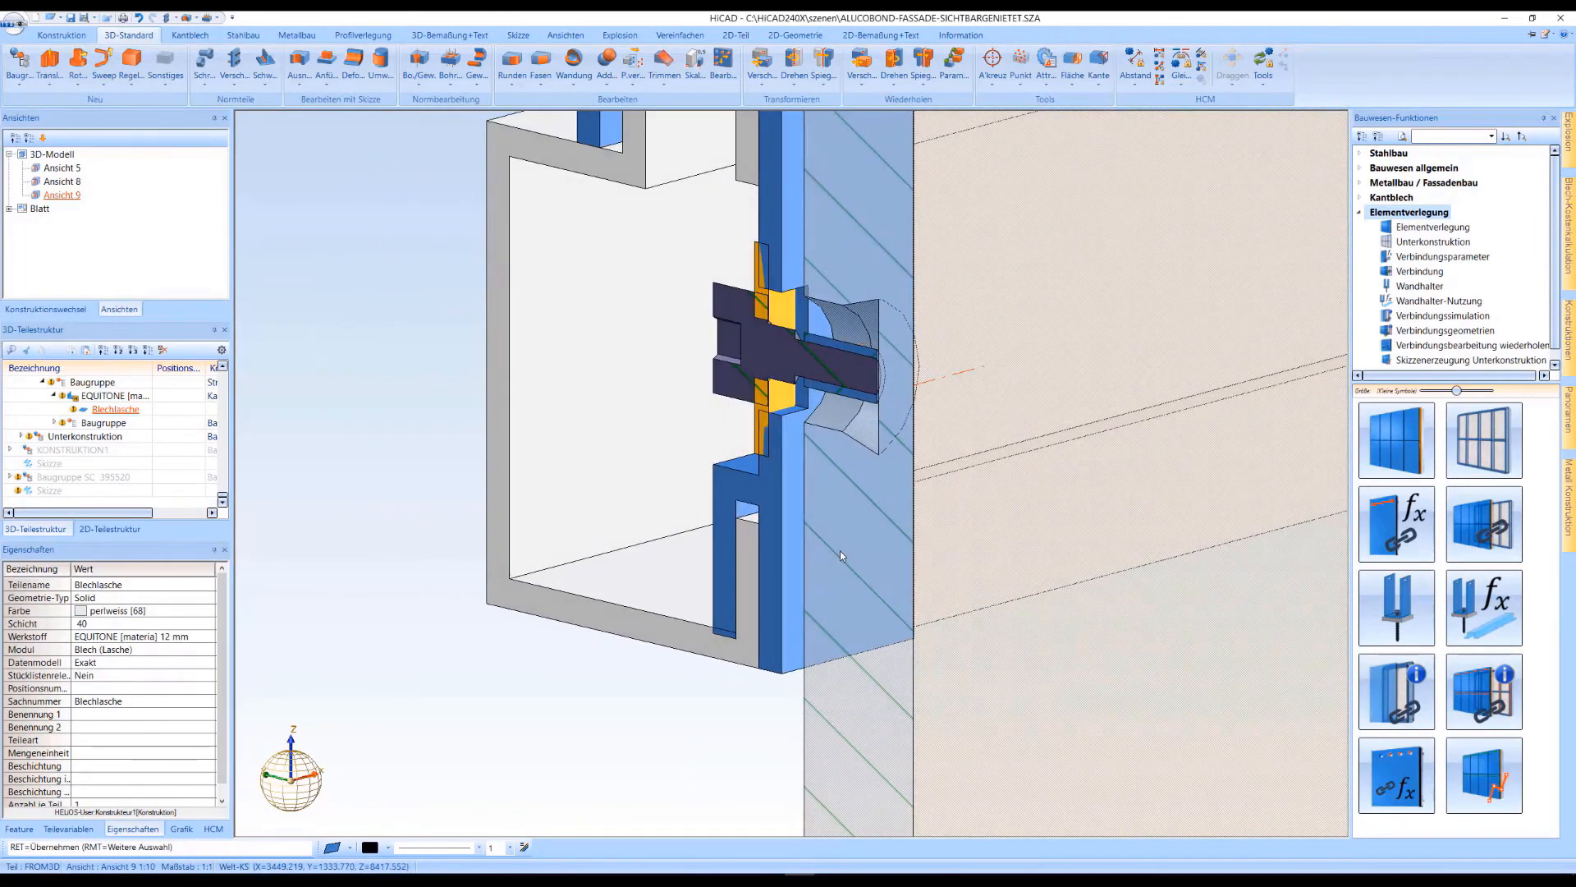
Activate Ansicht 8, start a Blechabwicklung, and load the COBUS NCAD favourite settings.
left_click(61, 181)
scroll(493, 517, "down", 1)
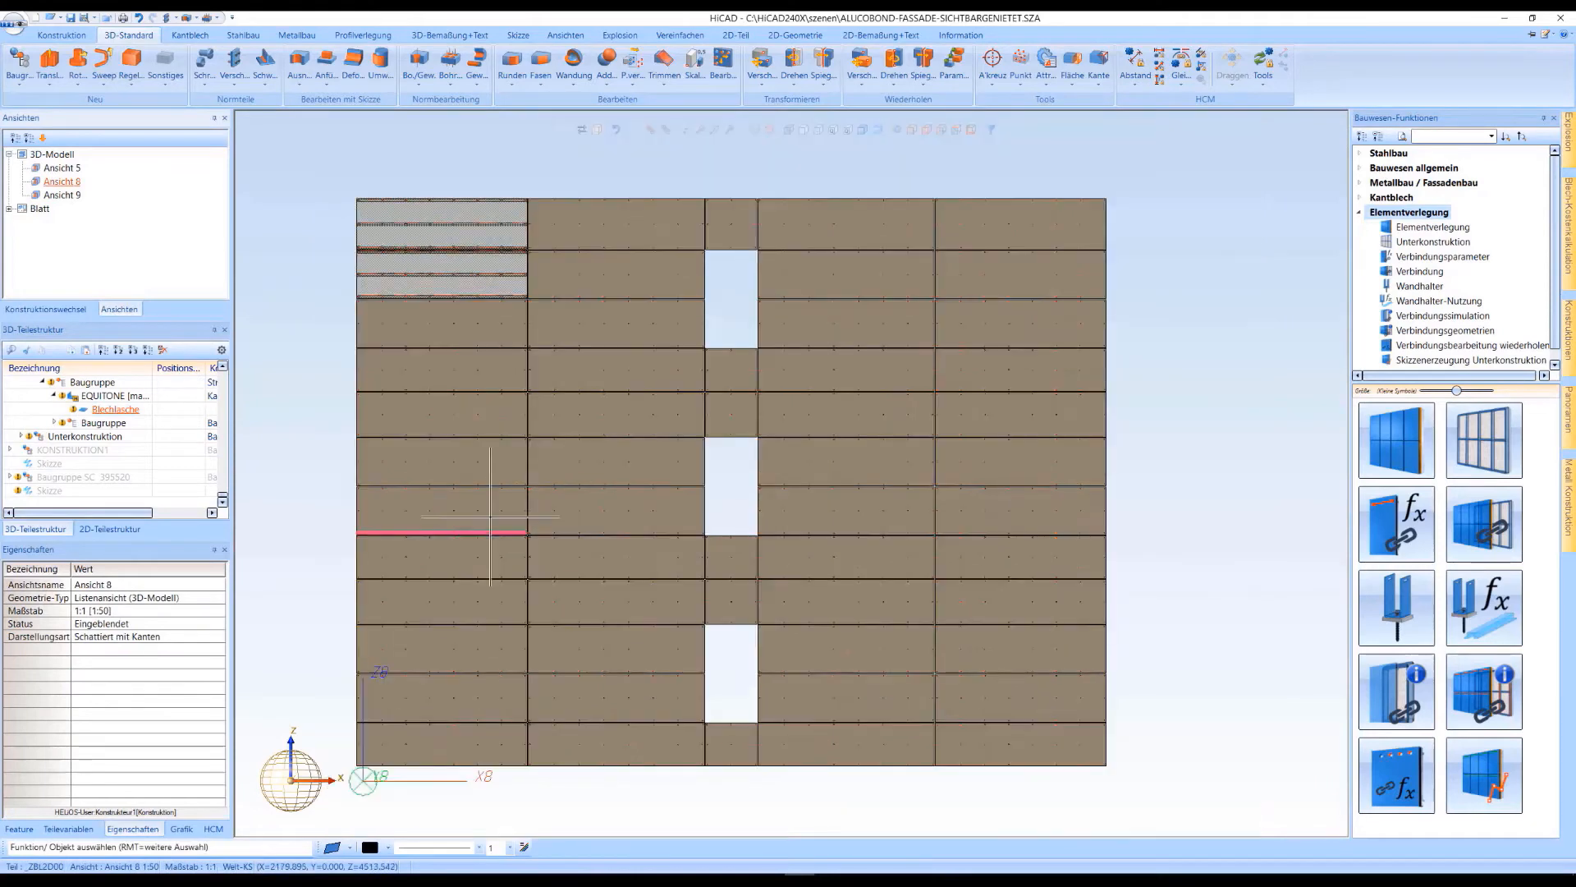
left_click(918, 60)
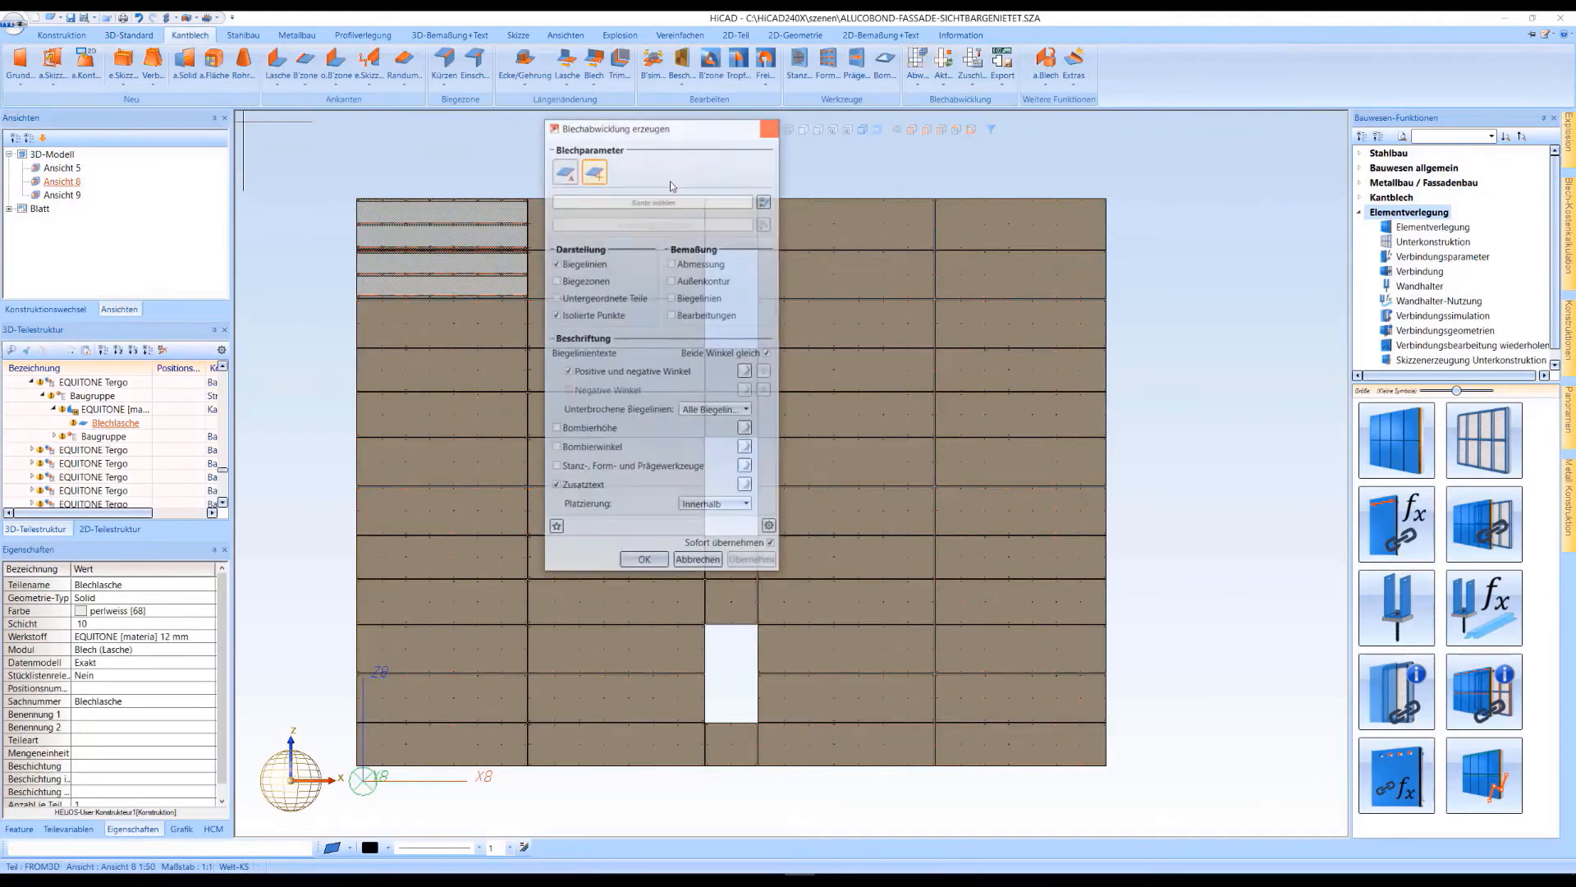
left_click(557, 529)
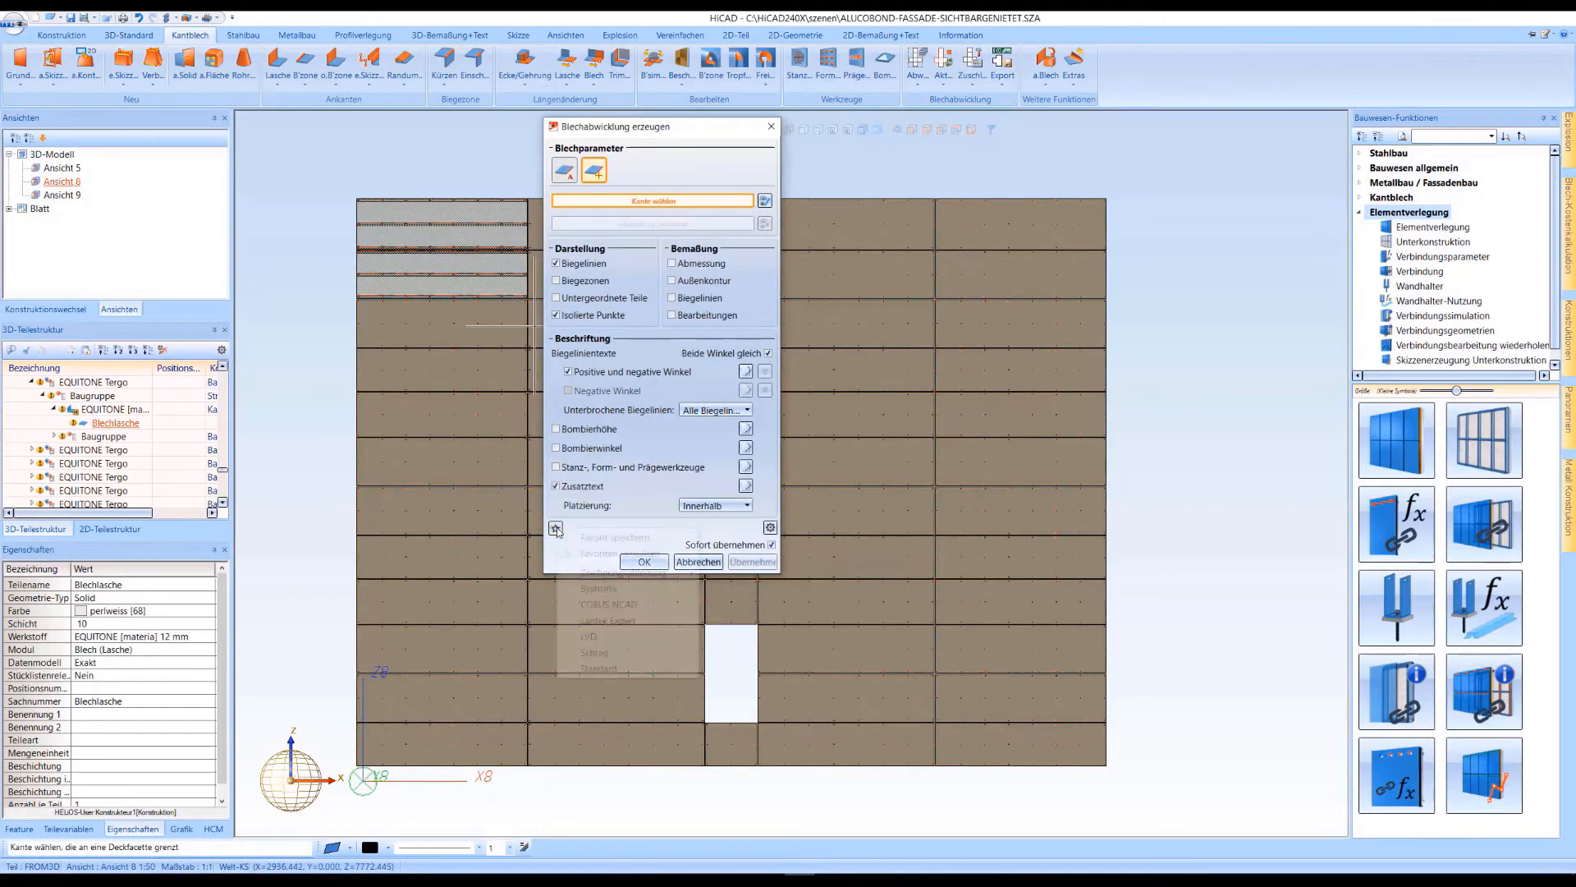
left_click(599, 606)
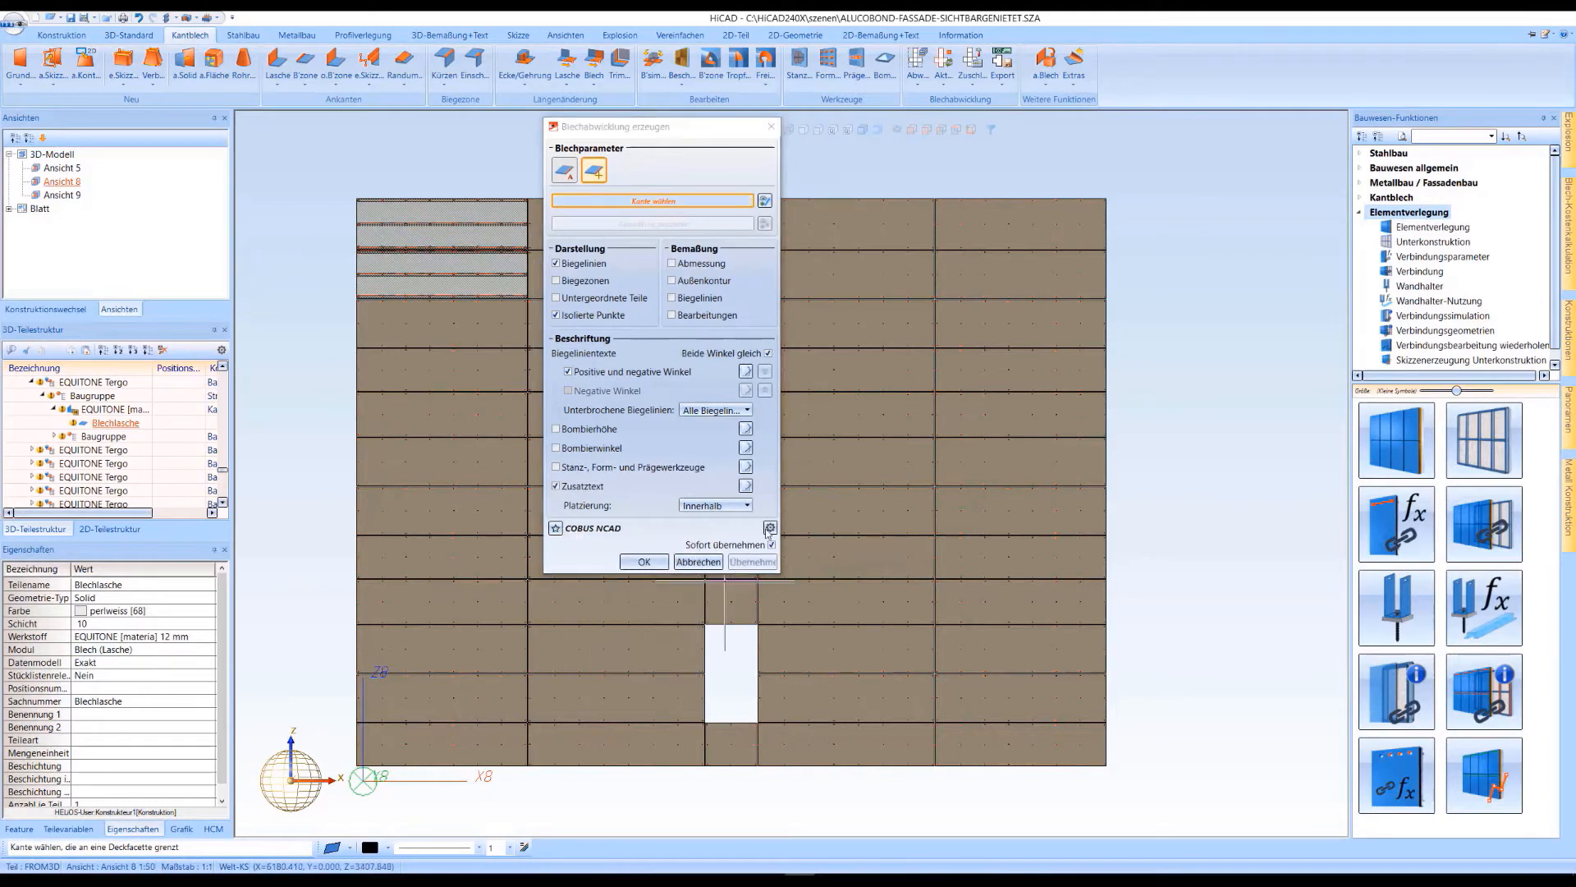
Review the Blechabwicklung's advanced settings for edges and lines, and close them.
left_click(770, 529)
left_click(770, 529)
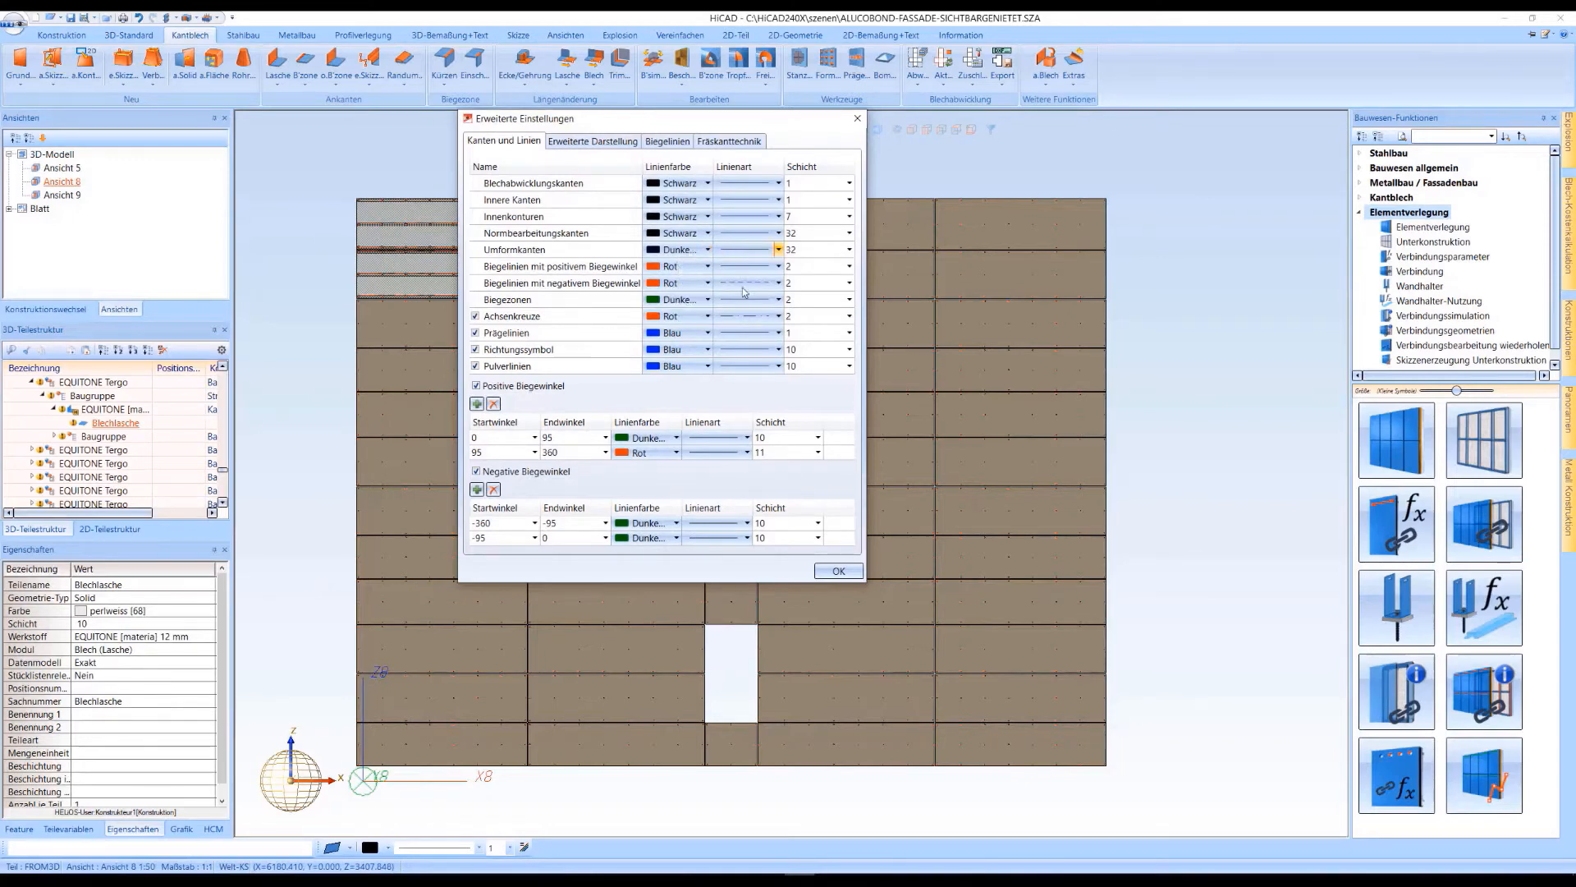
left_click(841, 572)
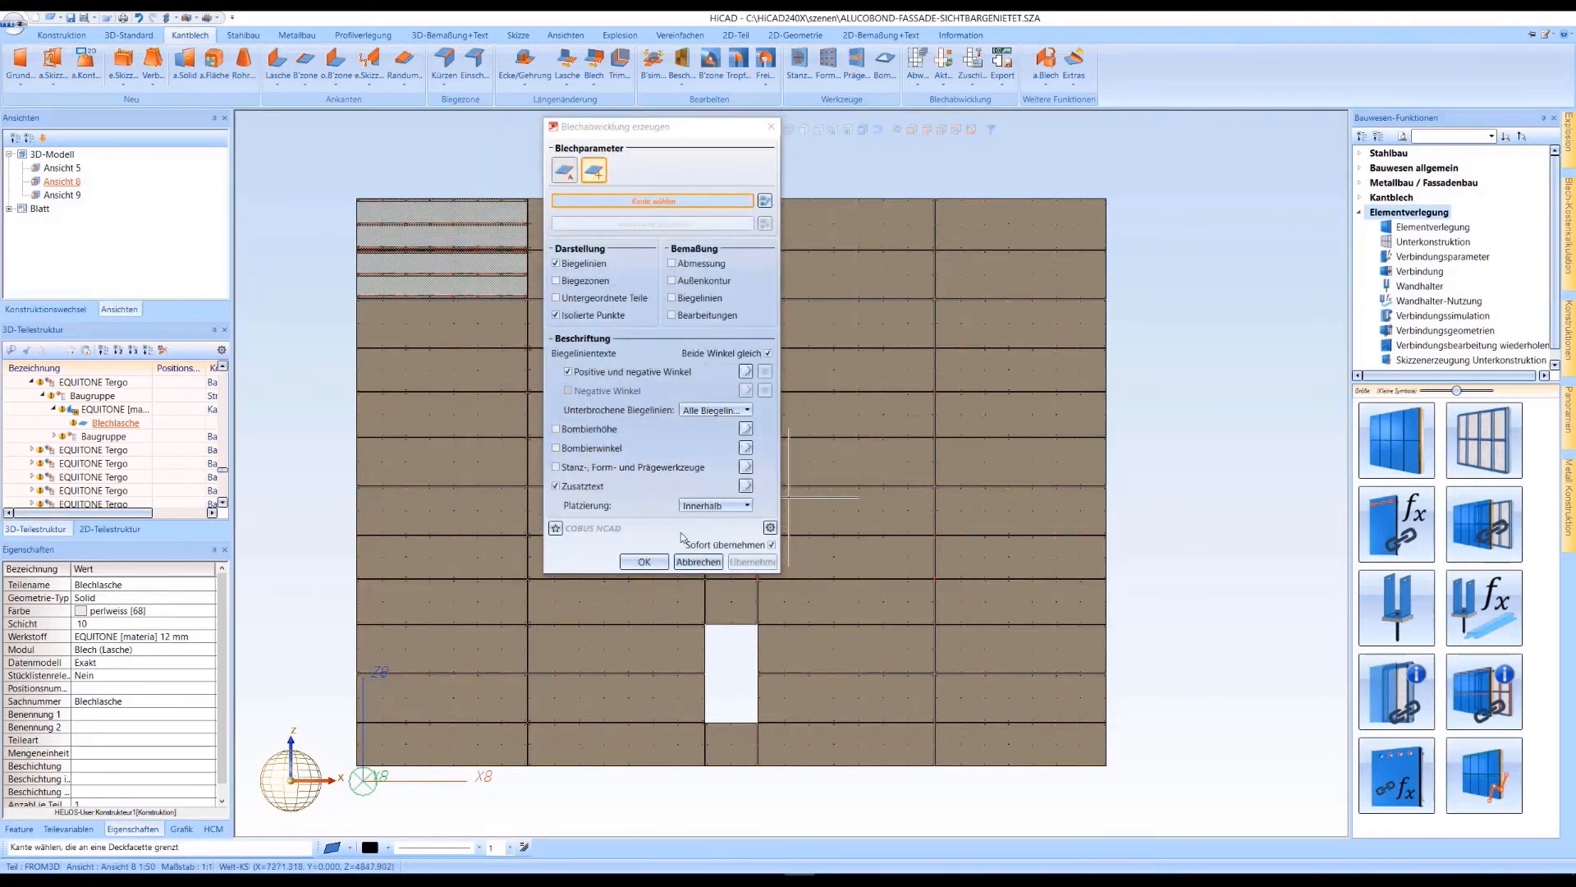
Generate the Blechabwicklung of an EQUITONE Tergo panel by picking its side edge on the rear of the facade in Ansicht 8.
scroll(915, 328, "down", 5)
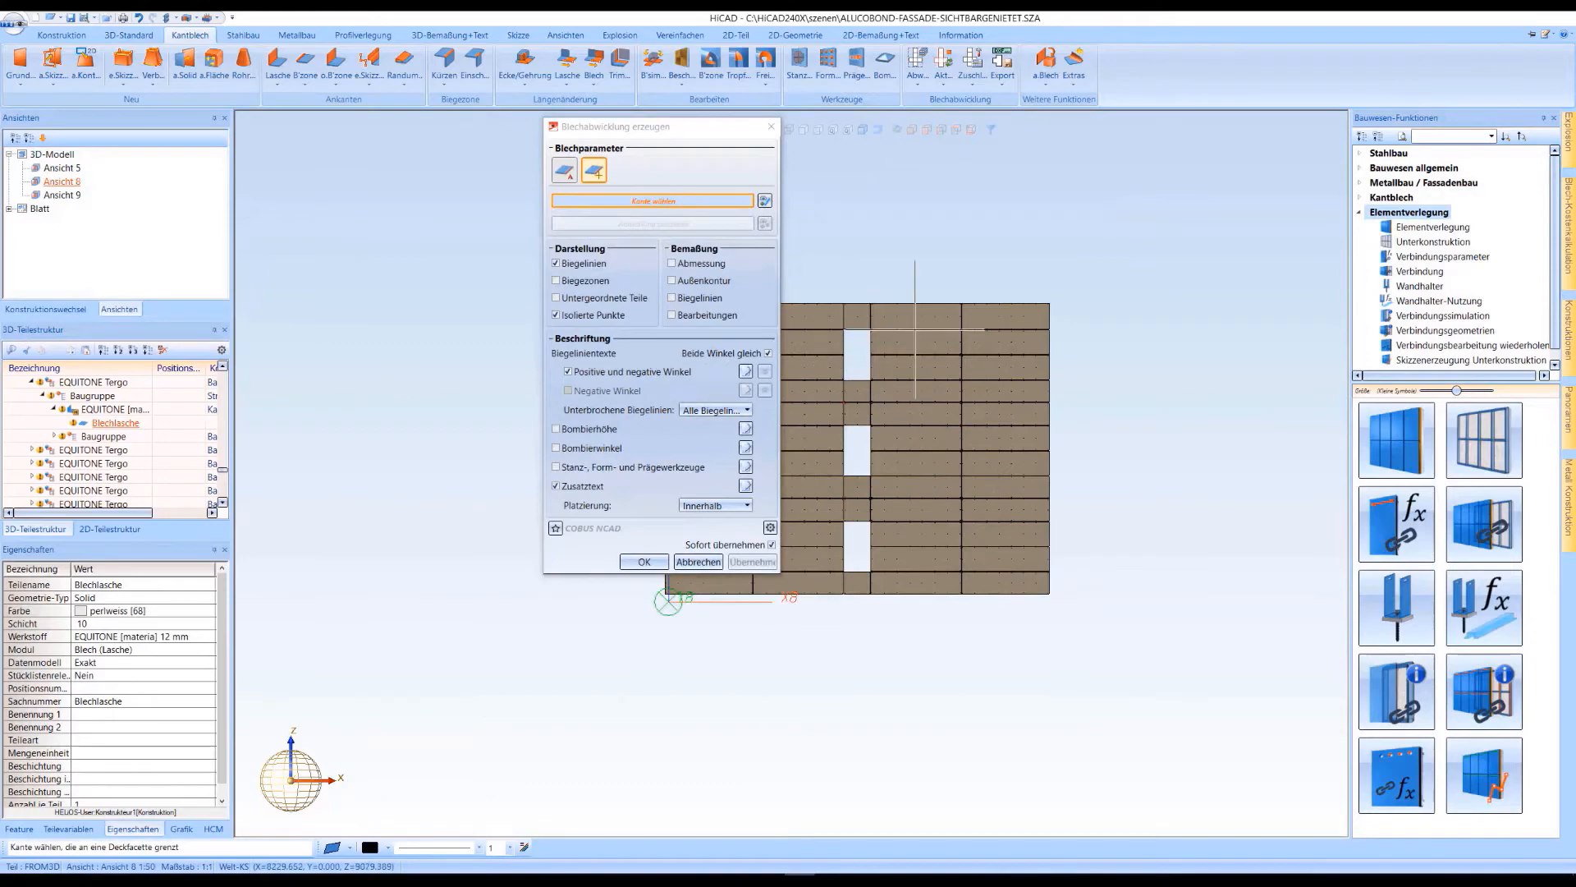
middle_click_drag(930, 348, 1124, 379)
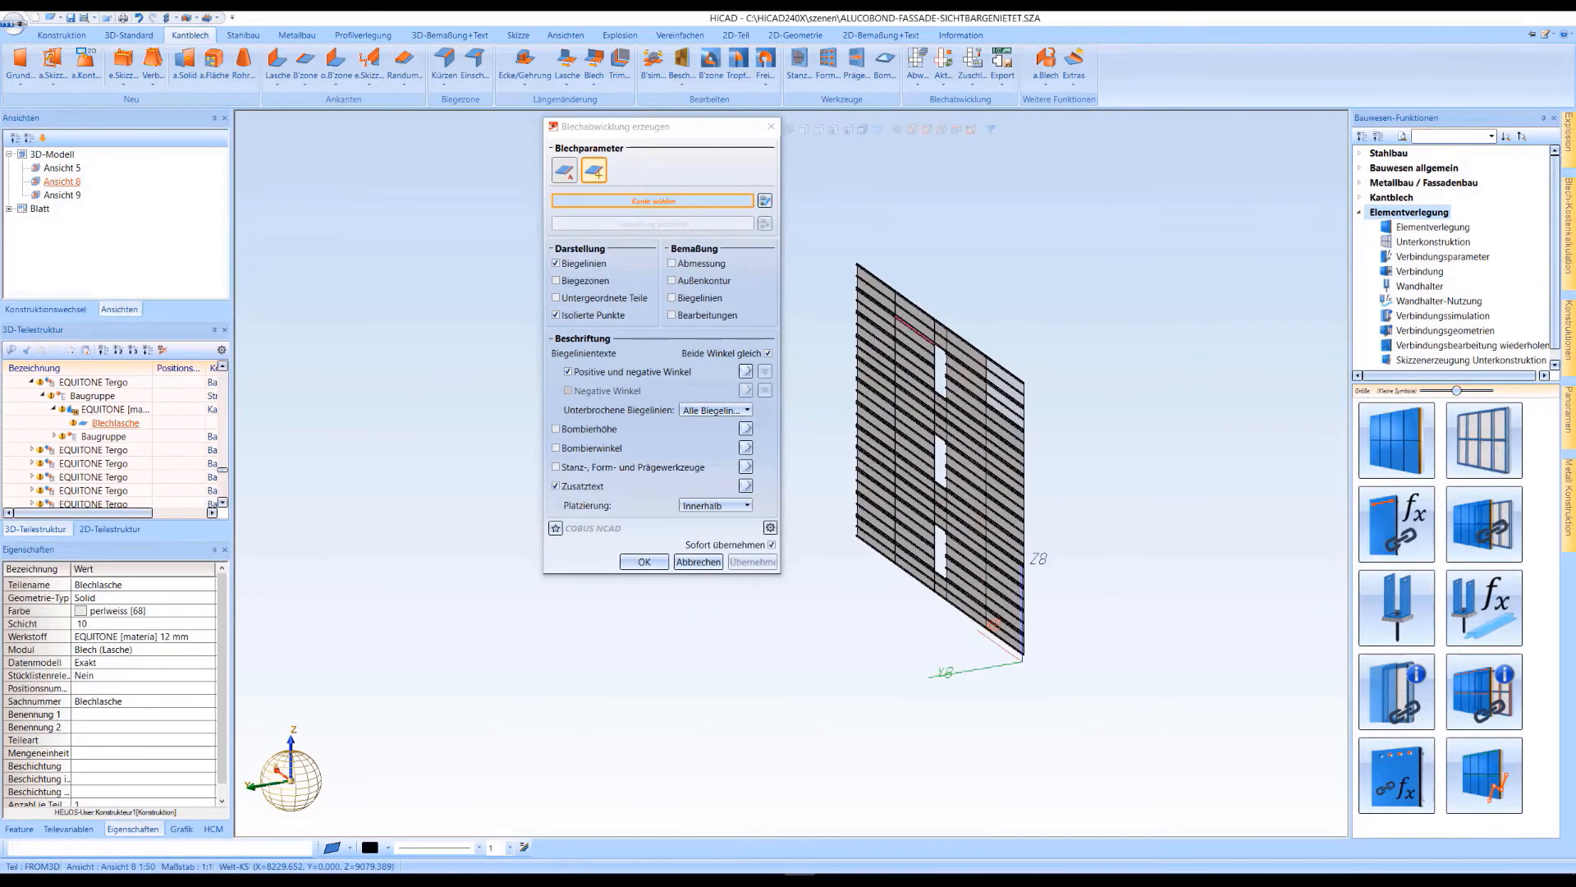
scroll(1018, 464, "up", 8)
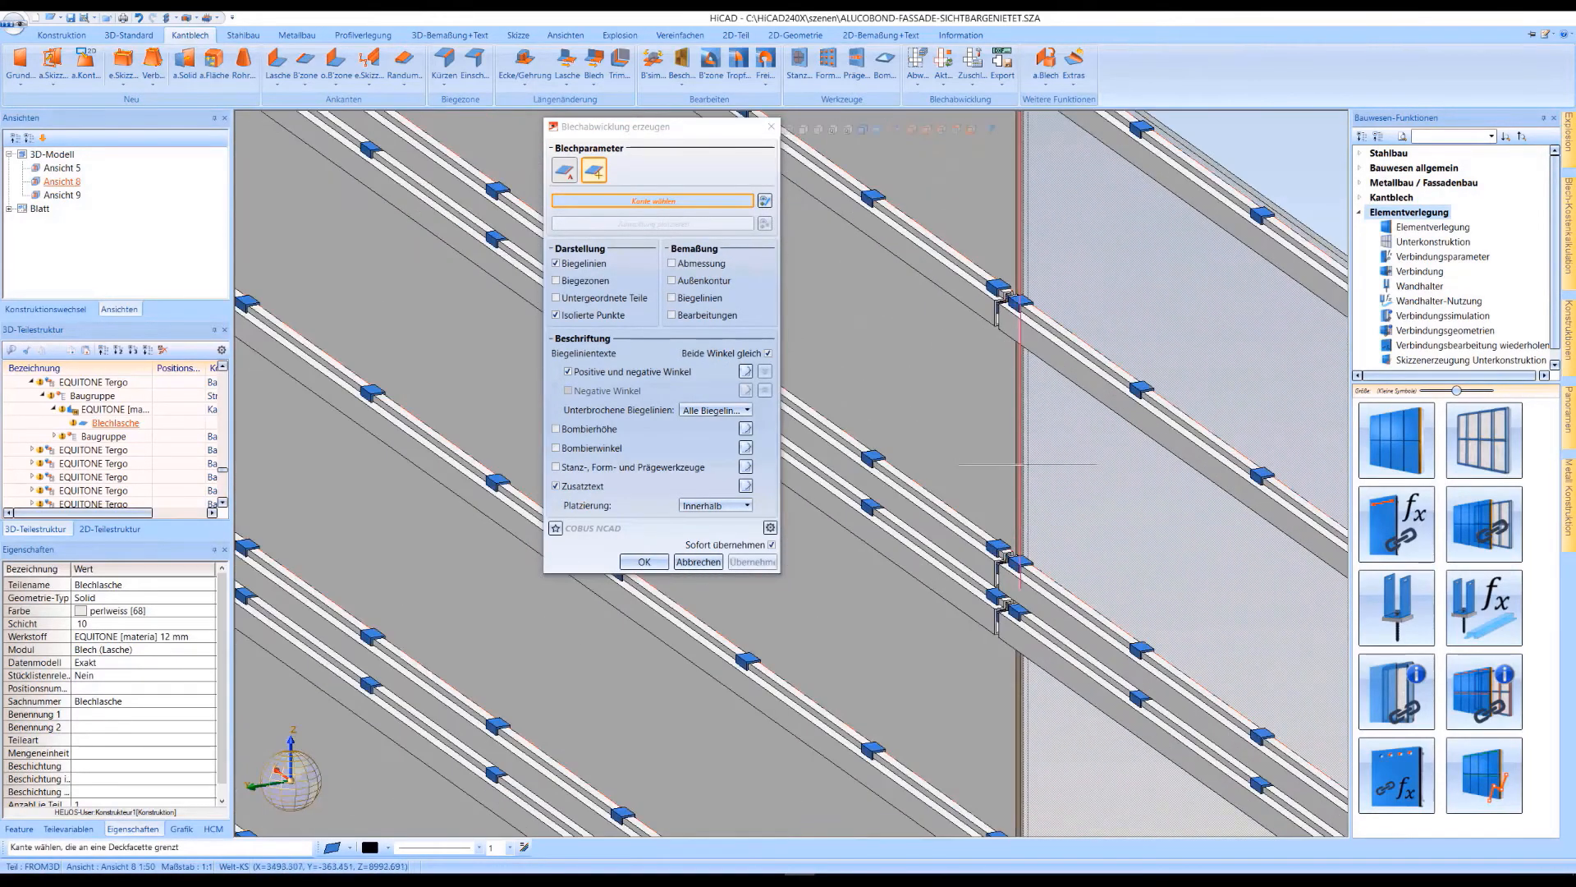
left_click(1015, 566)
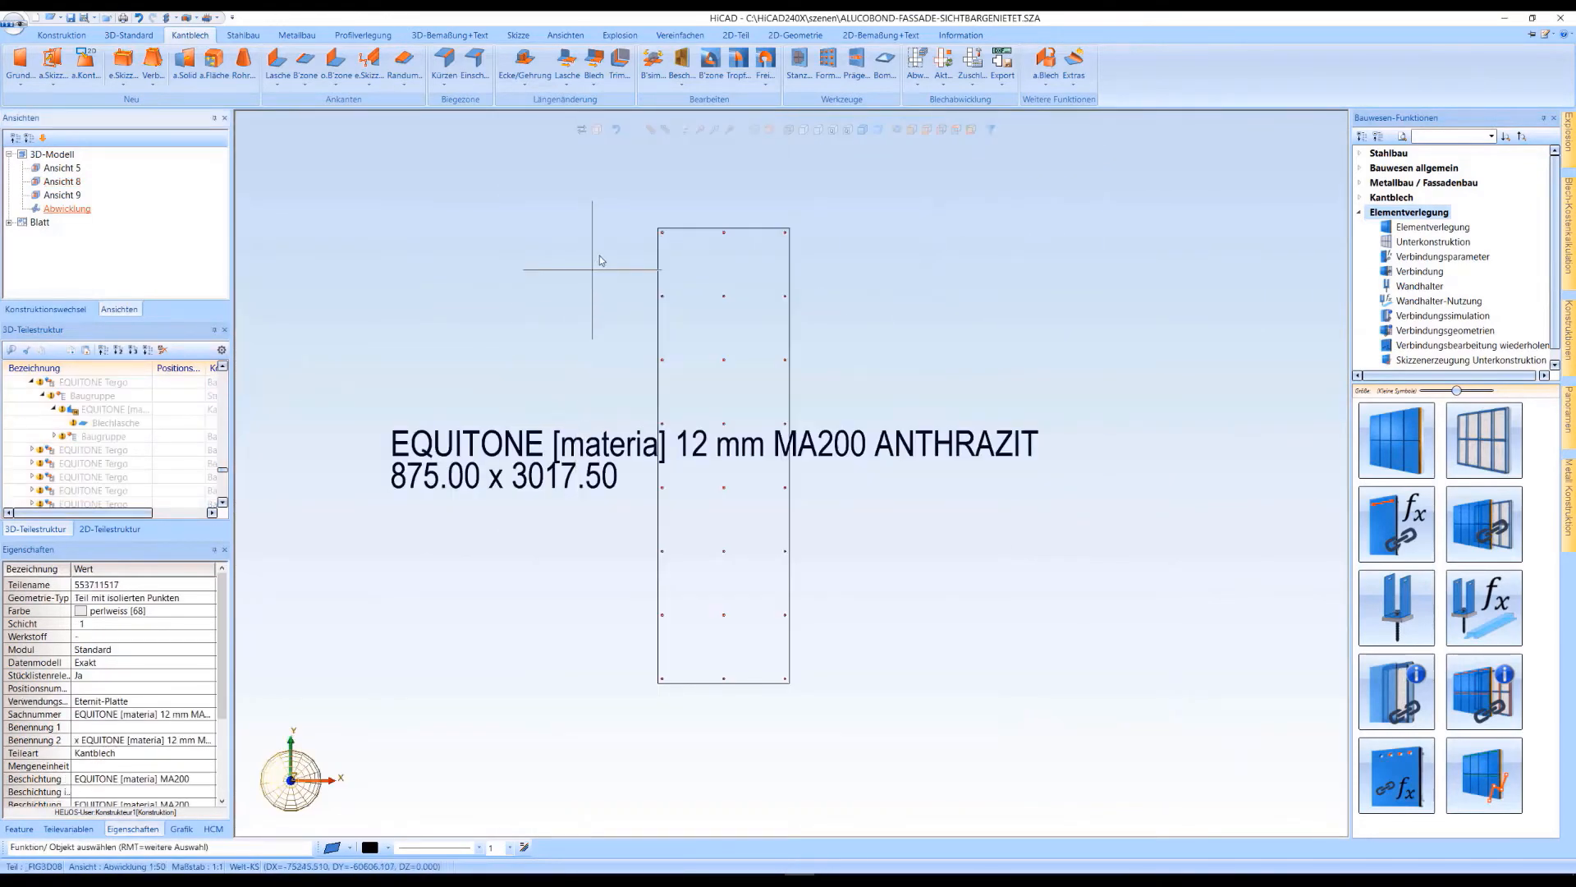
Query the edge information of the circle at the unfolding's corner hole and check it against the UNDERCUT layer assignment in hcadacad_COBUS.dat in the Editor.
middle_click_drag(591, 268, 771, 234)
scroll(693, 367, "up", 2)
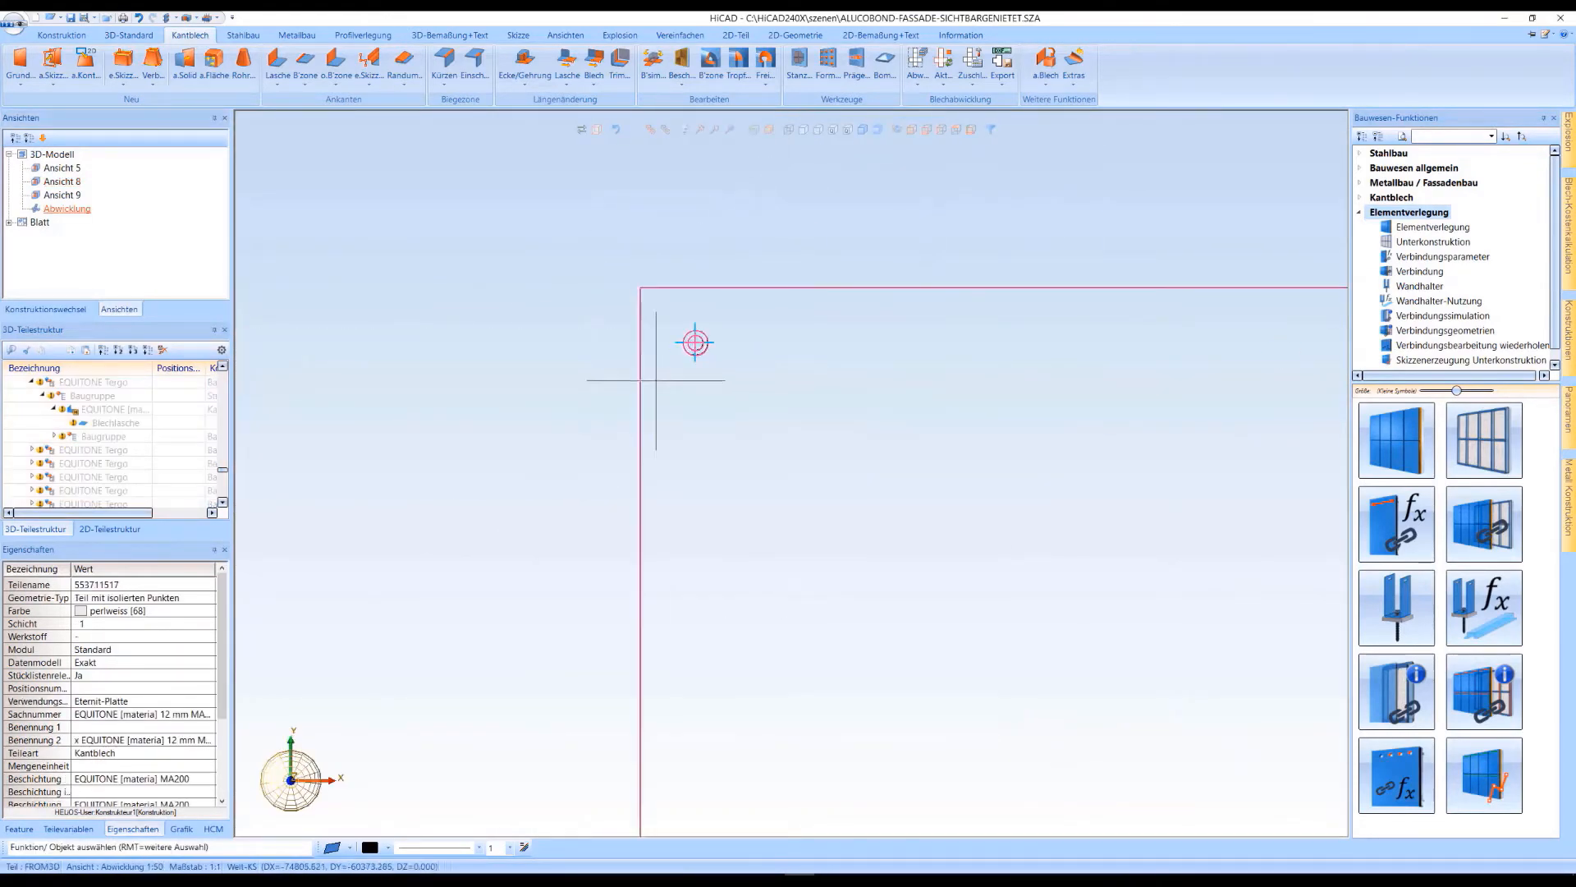
left_click(958, 36)
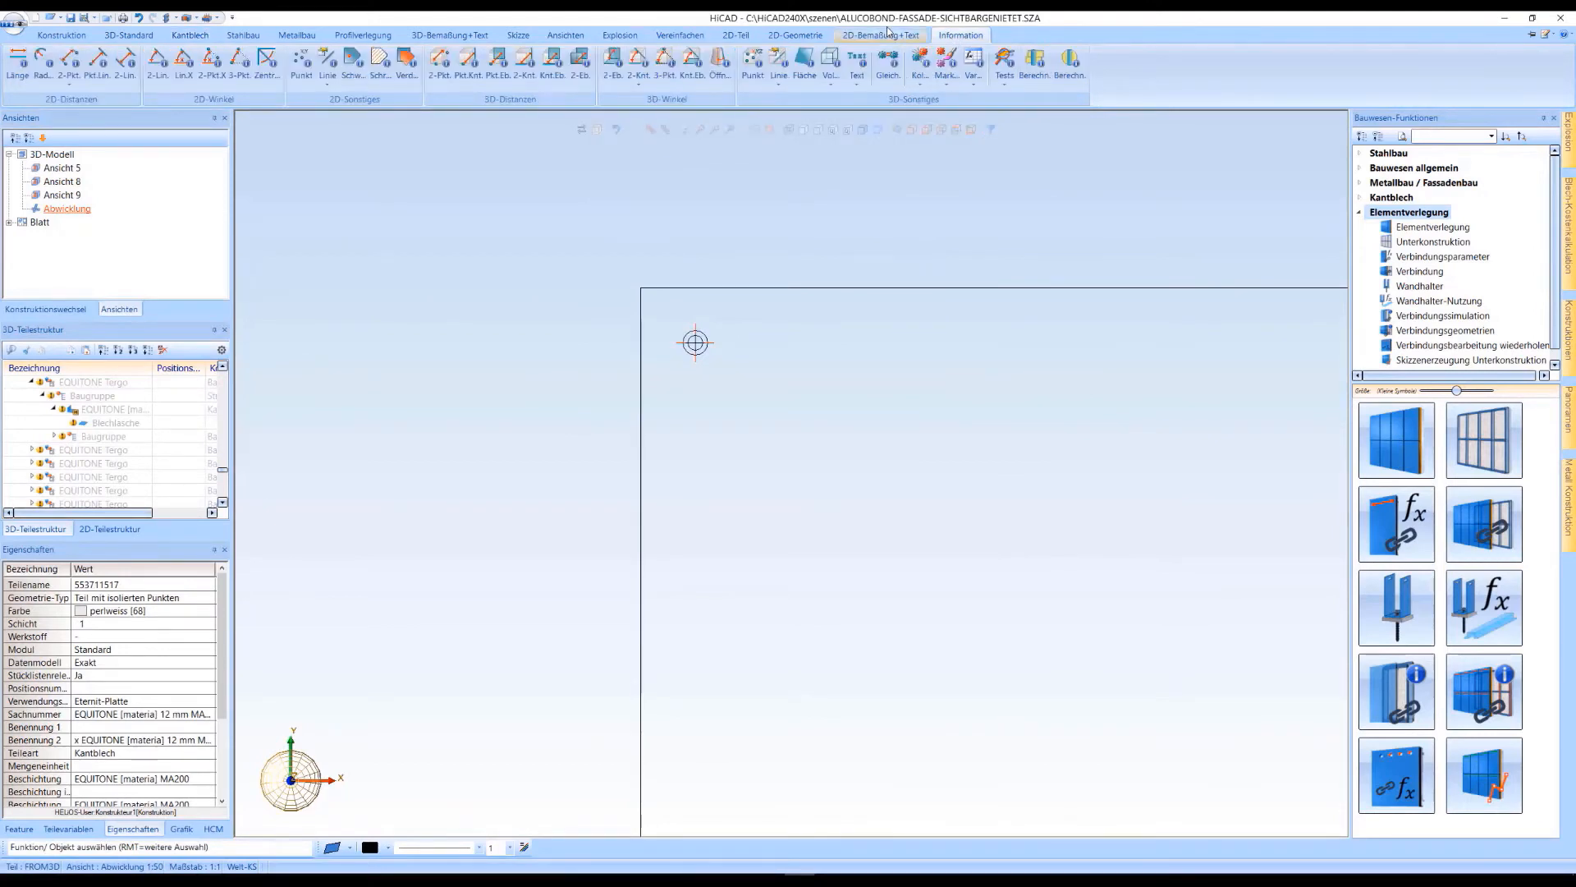
left_click(779, 59)
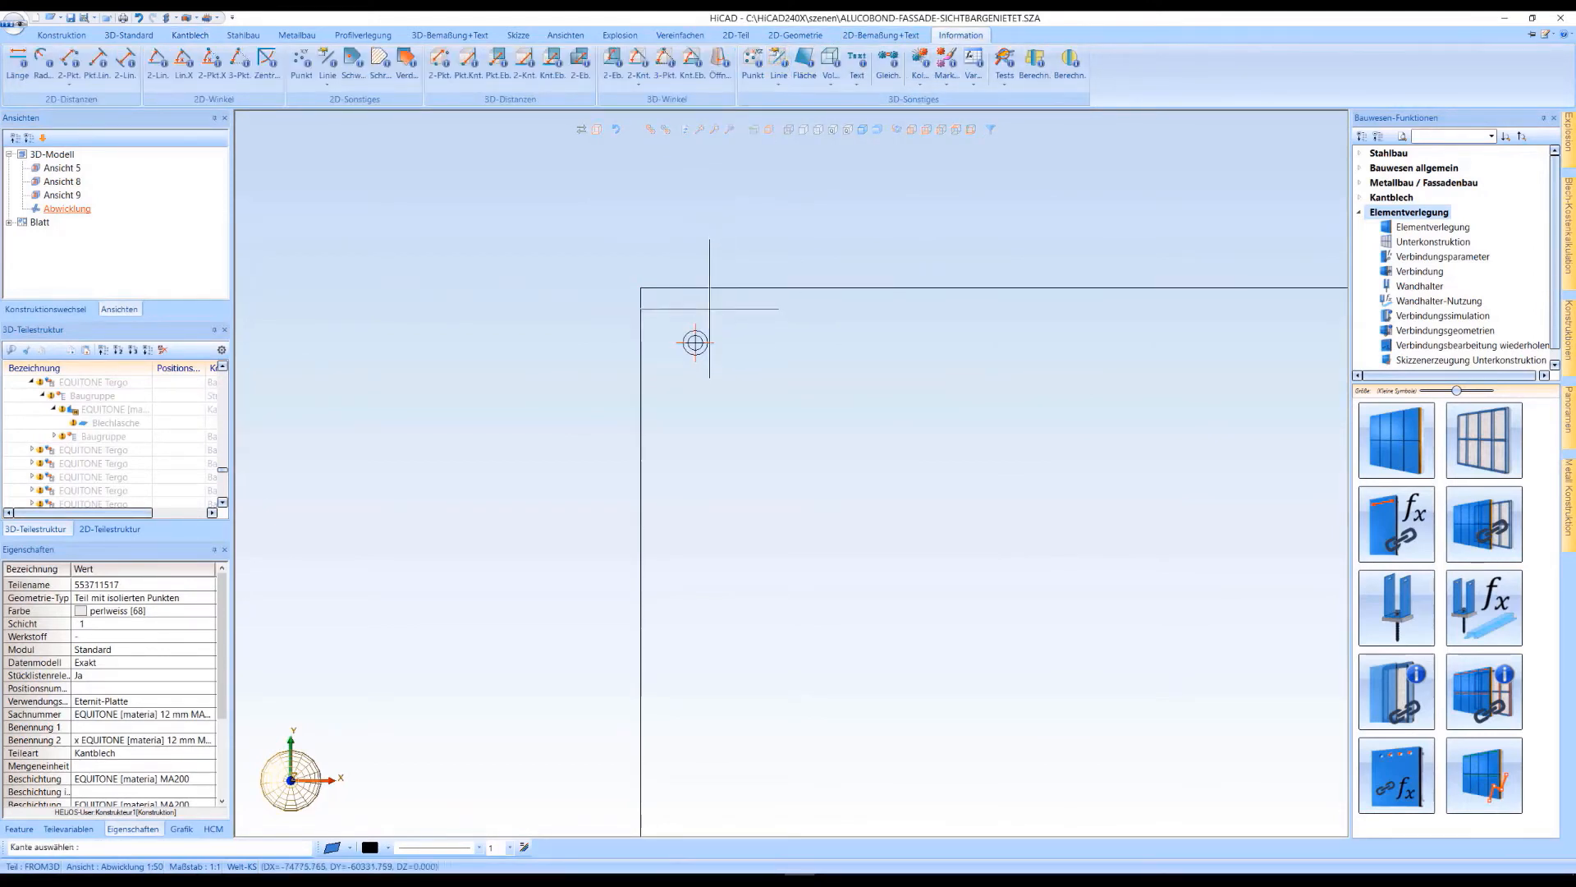
left_click(694, 342)
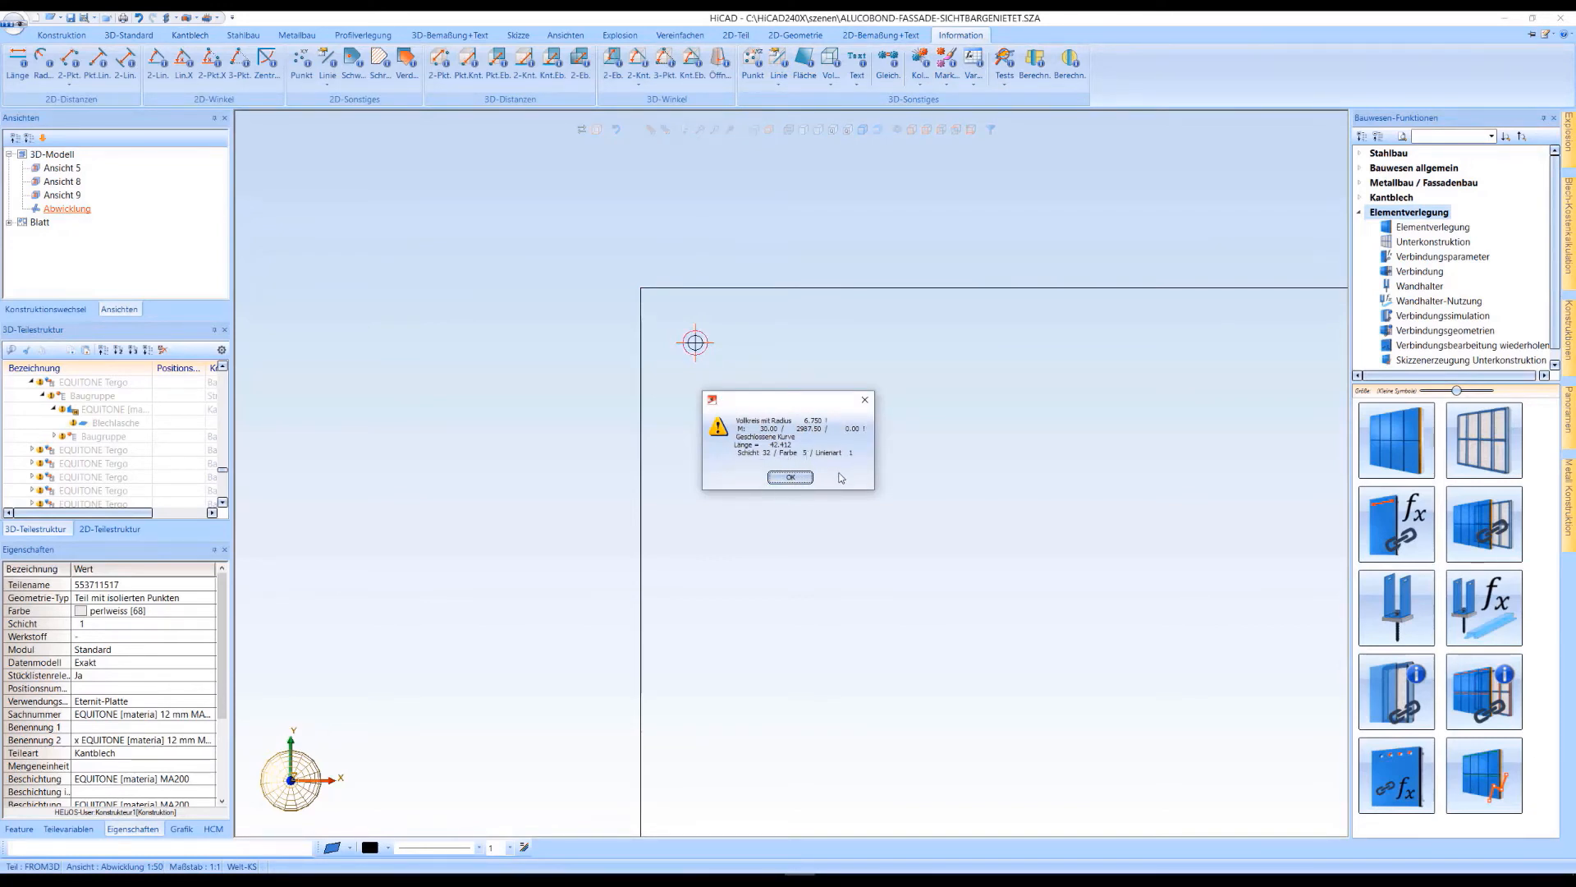
left_click(790, 478)
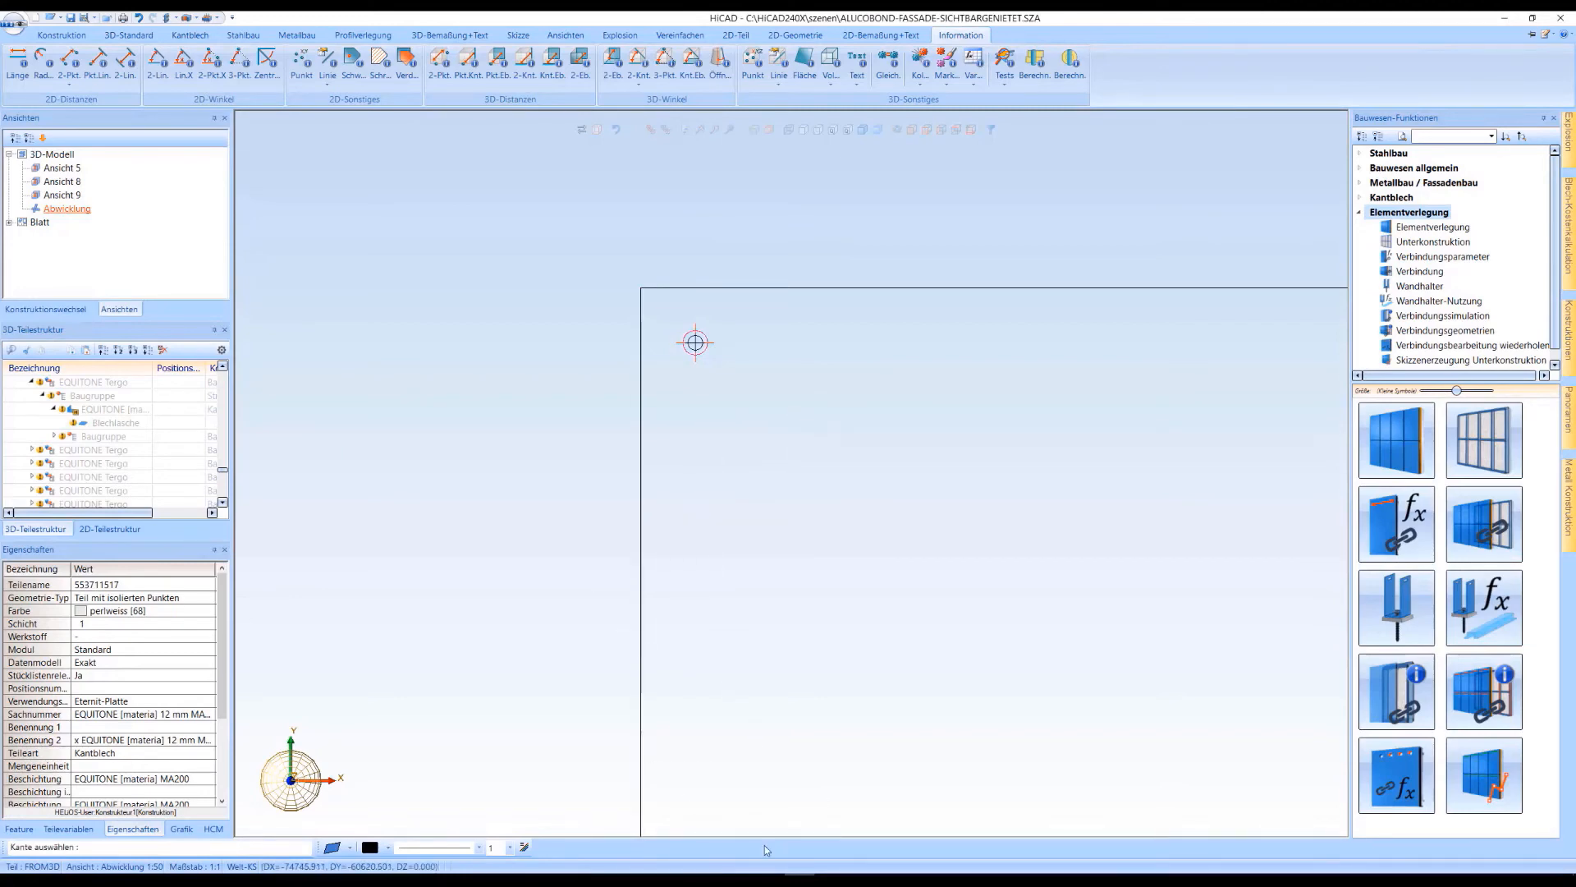
left_click(720, 858)
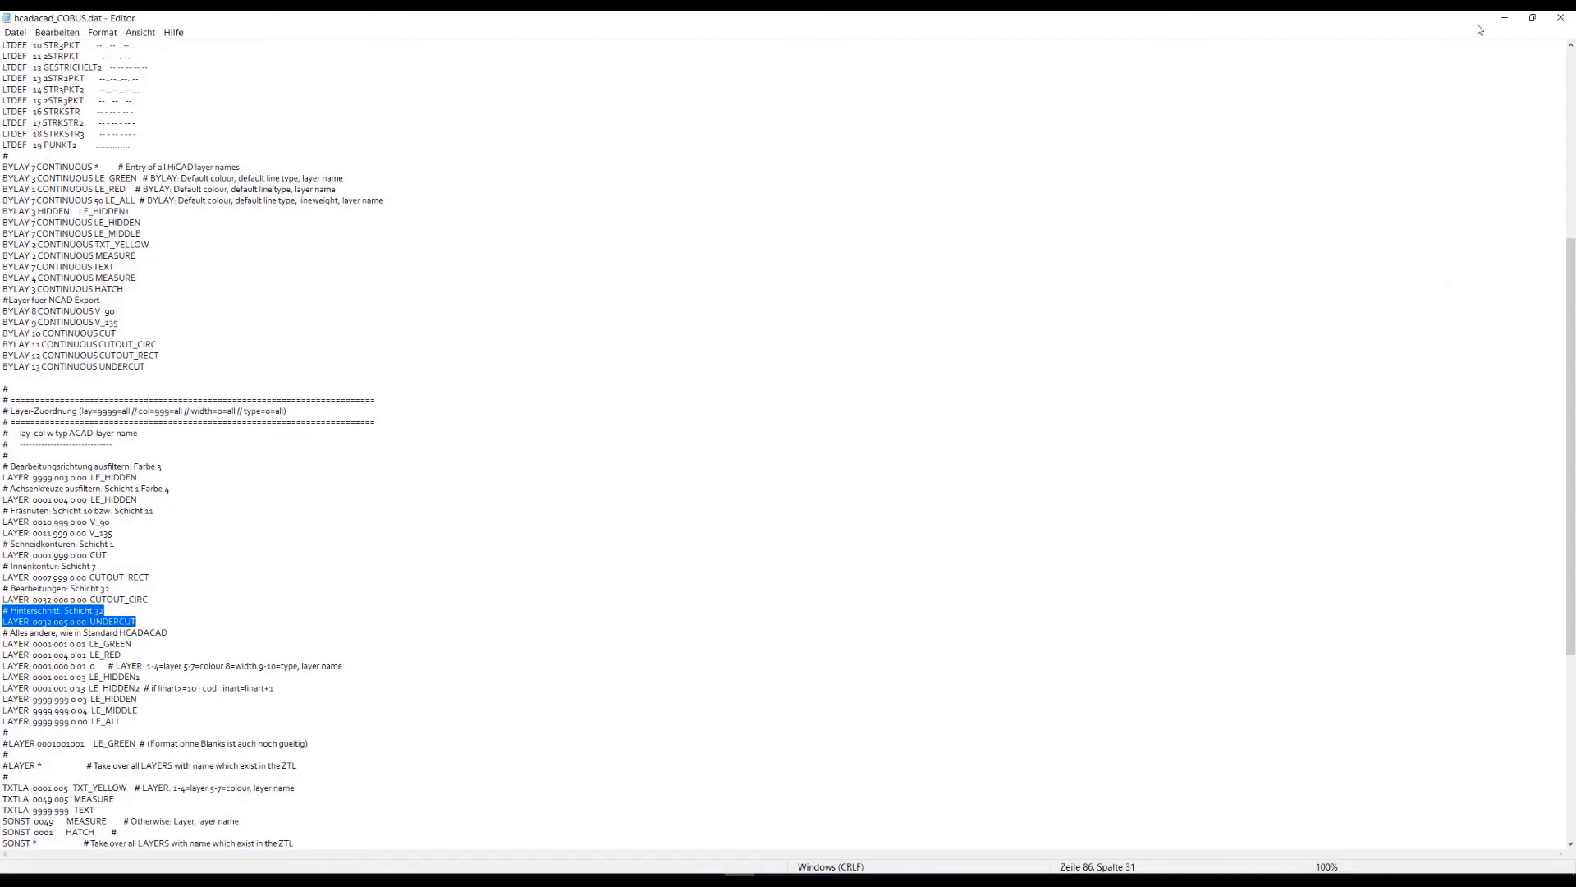
left_click(1507, 19)
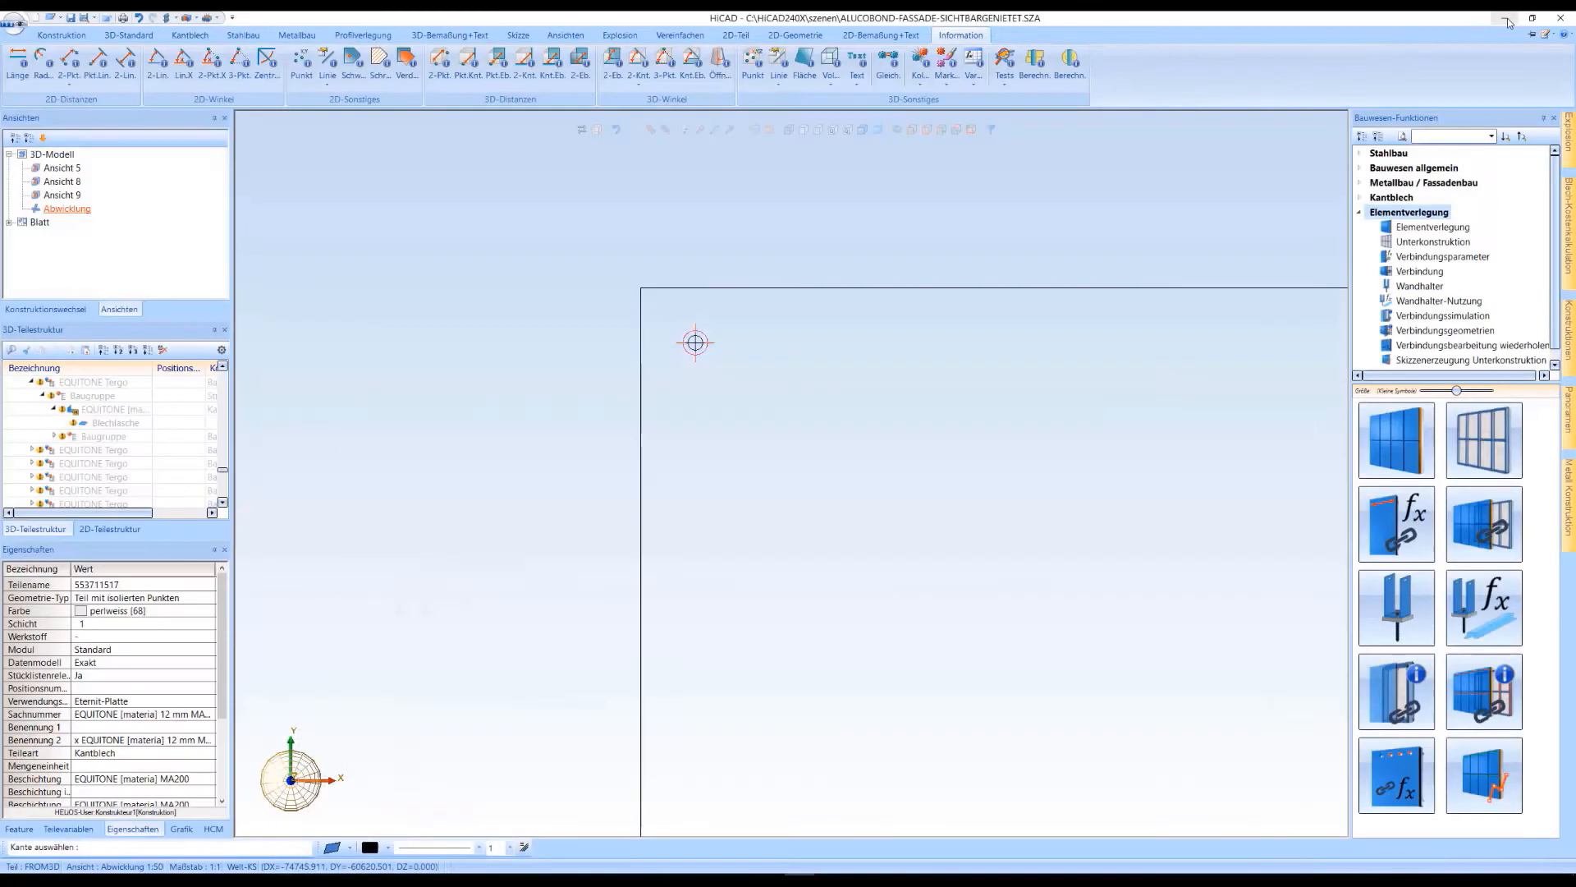
Activate Ansicht 5 and examine the clad end facade and its transparent corner panels within the whole building.
double_click(59, 168)
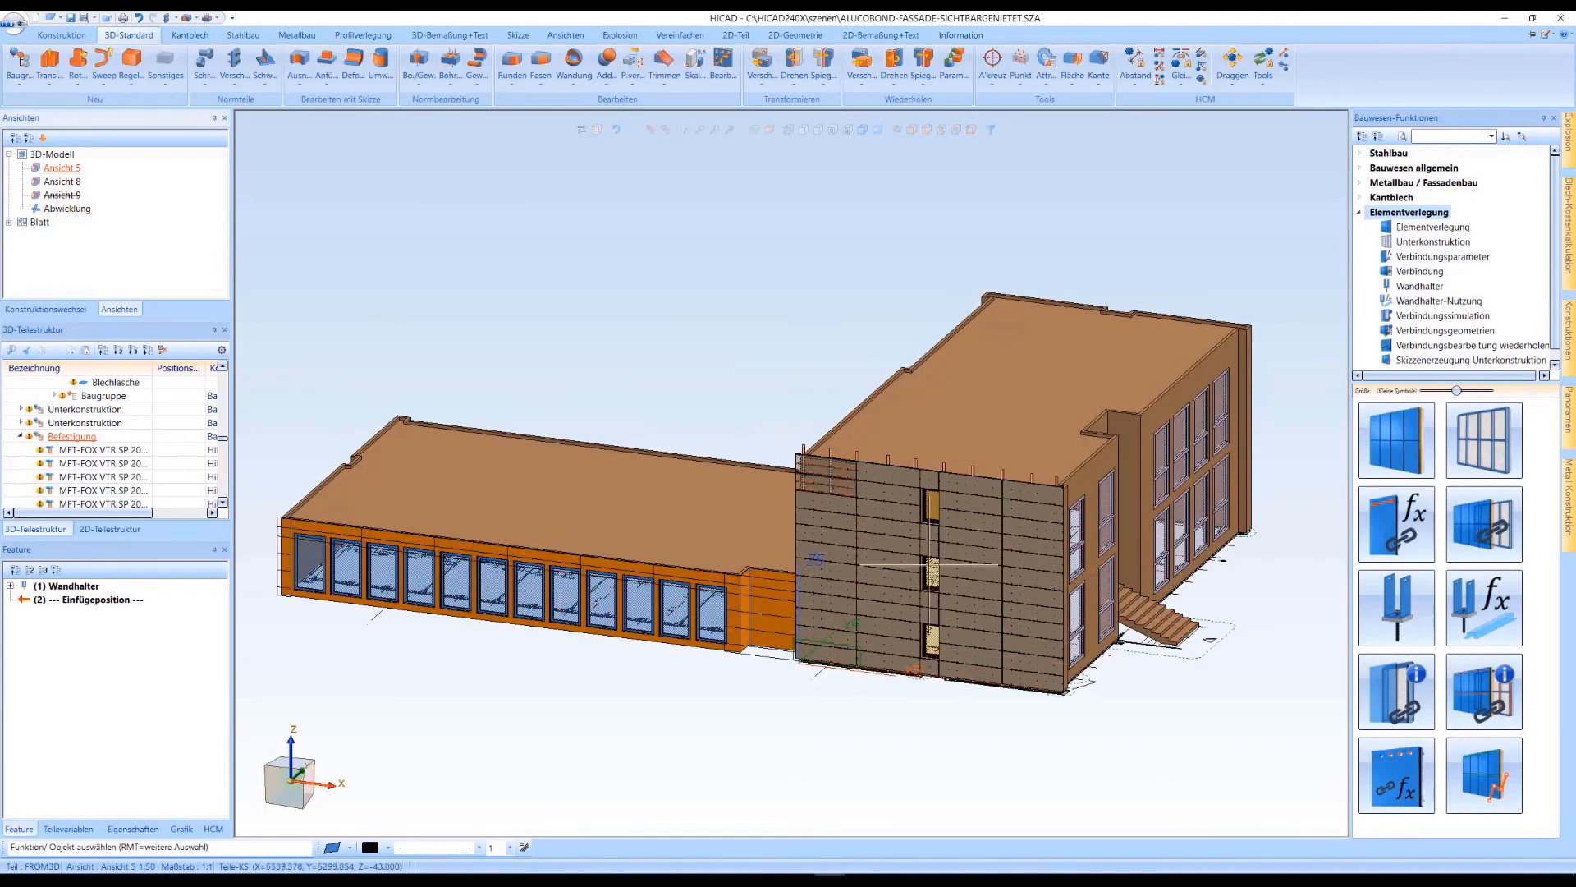
middle_click_drag(914, 528, 815, 465)
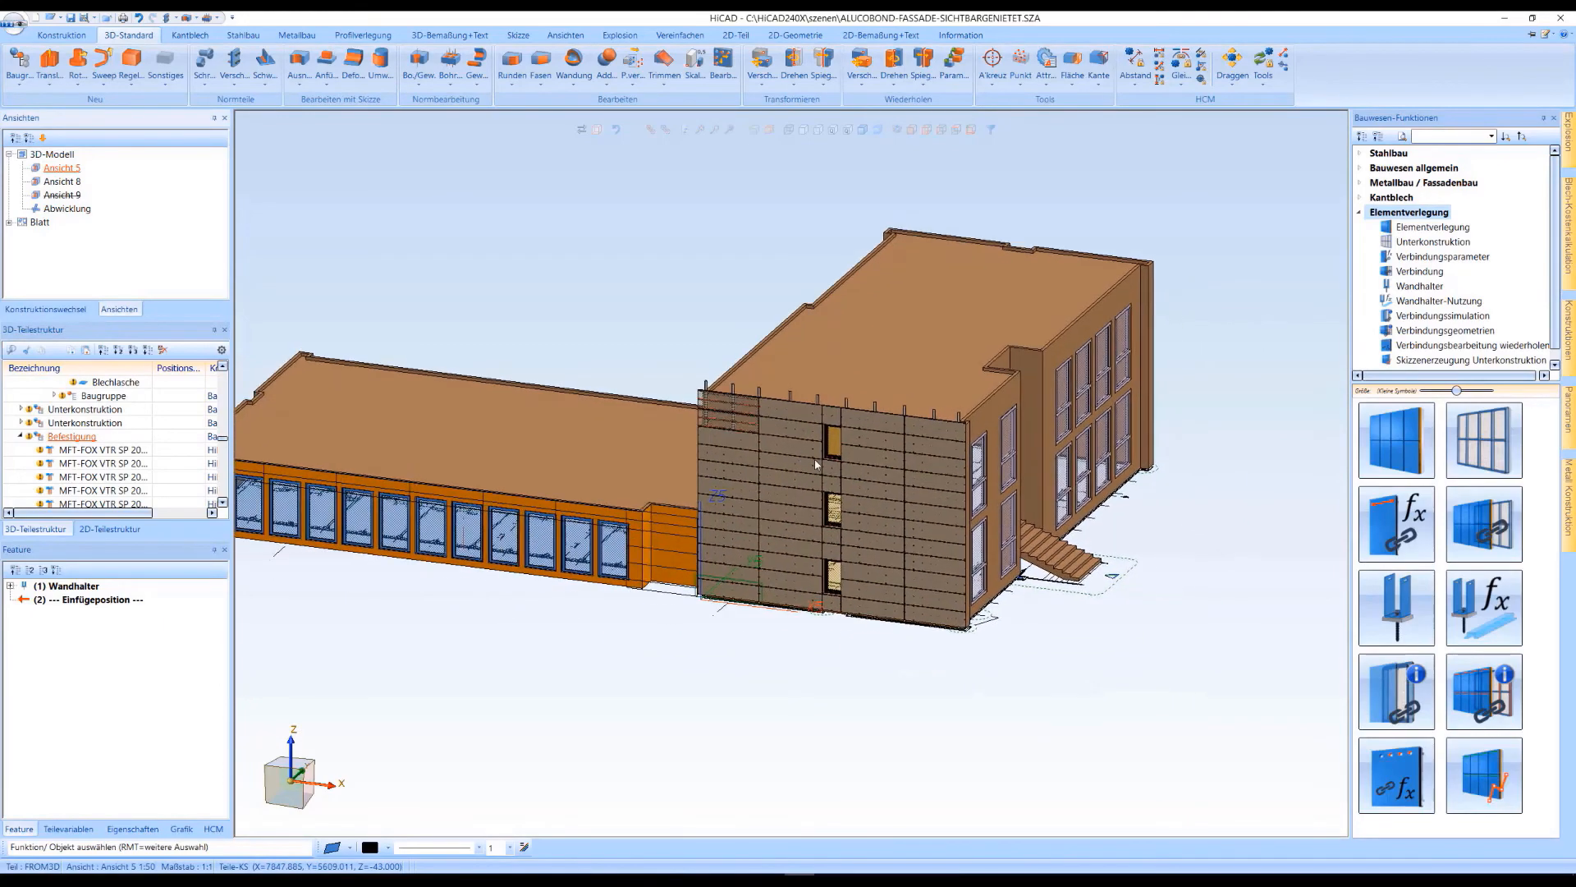
scroll(816, 464, "up", 5)
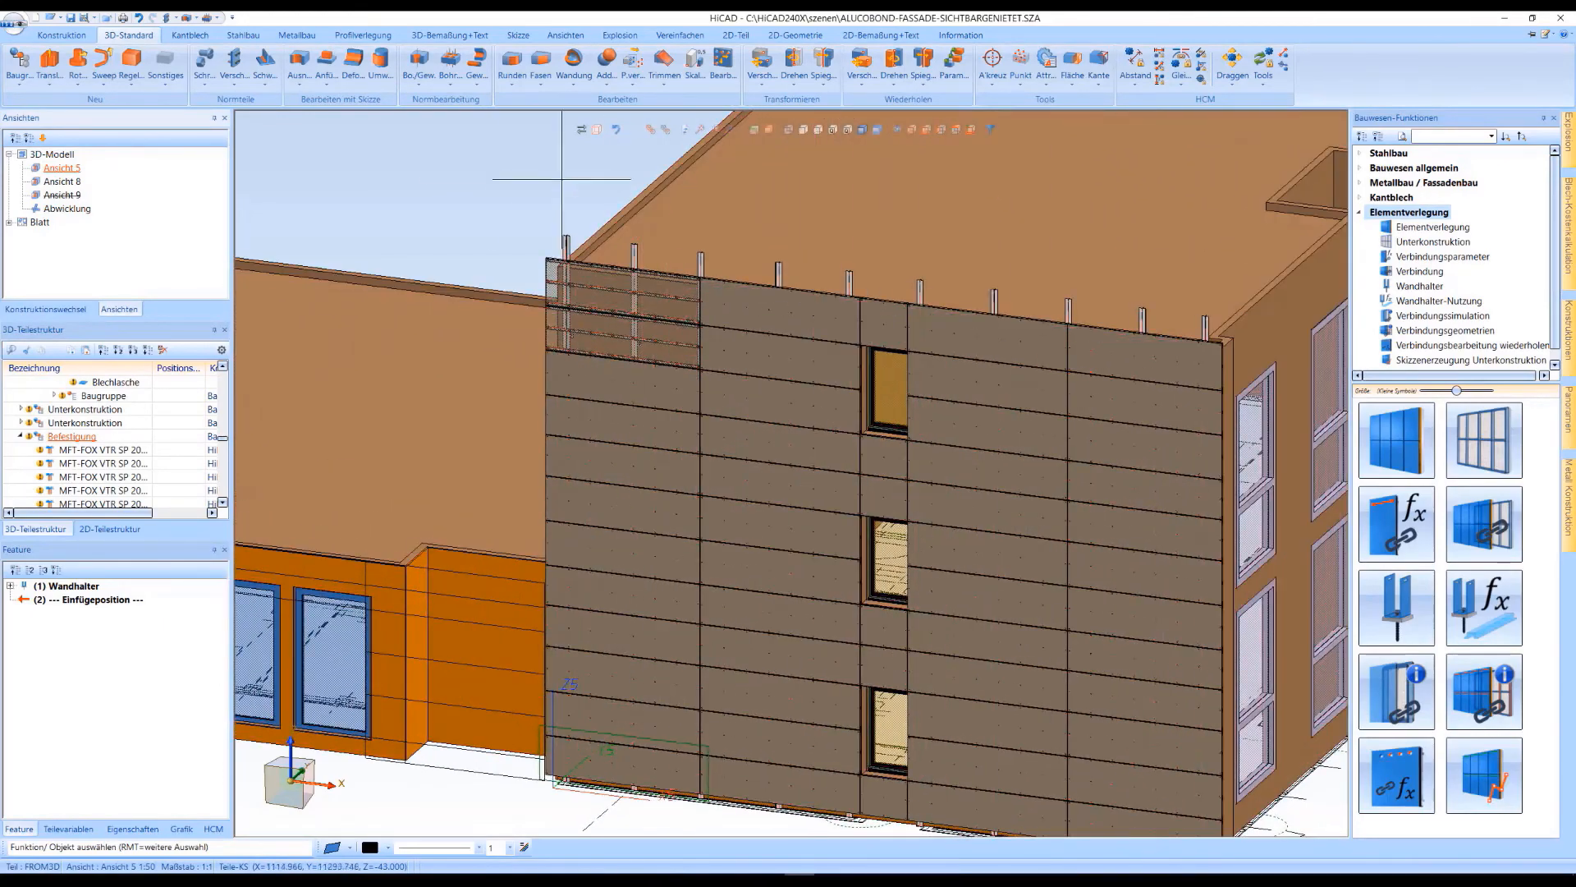
scroll(624, 234, "up", 3)
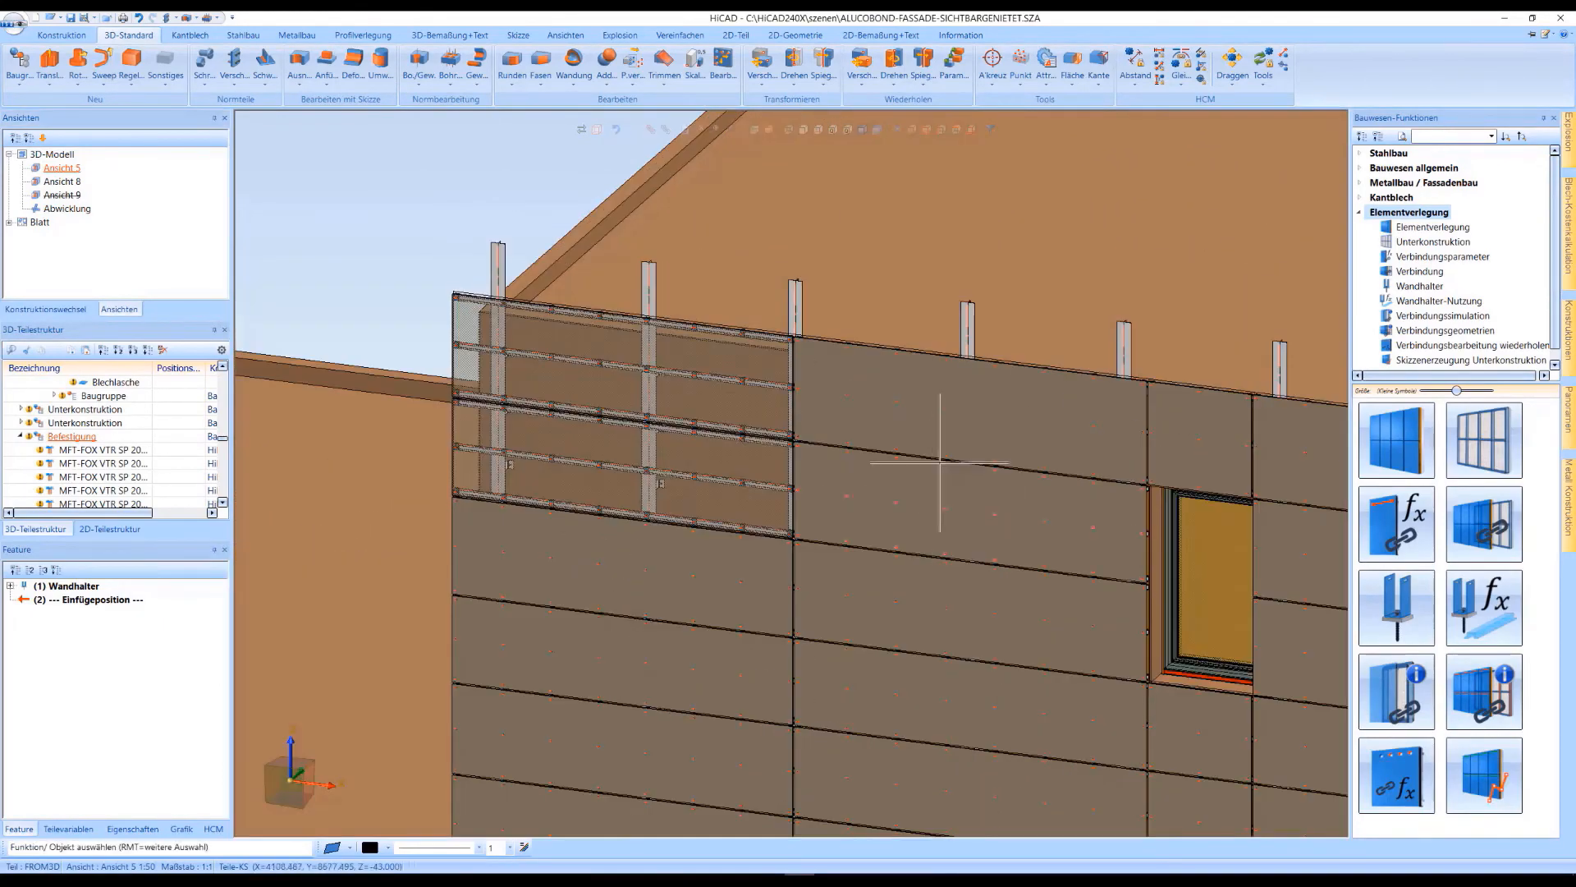
scroll(654, 359, "down", 5)
mouse_move(654, 359)
middle_mouse_down()
mouse_move(823, 368)
mouse_move(873, 351)
mouse_move(654, 382)
middle_mouse_up()
middle_click(655, 381)
middle_click(655, 382)
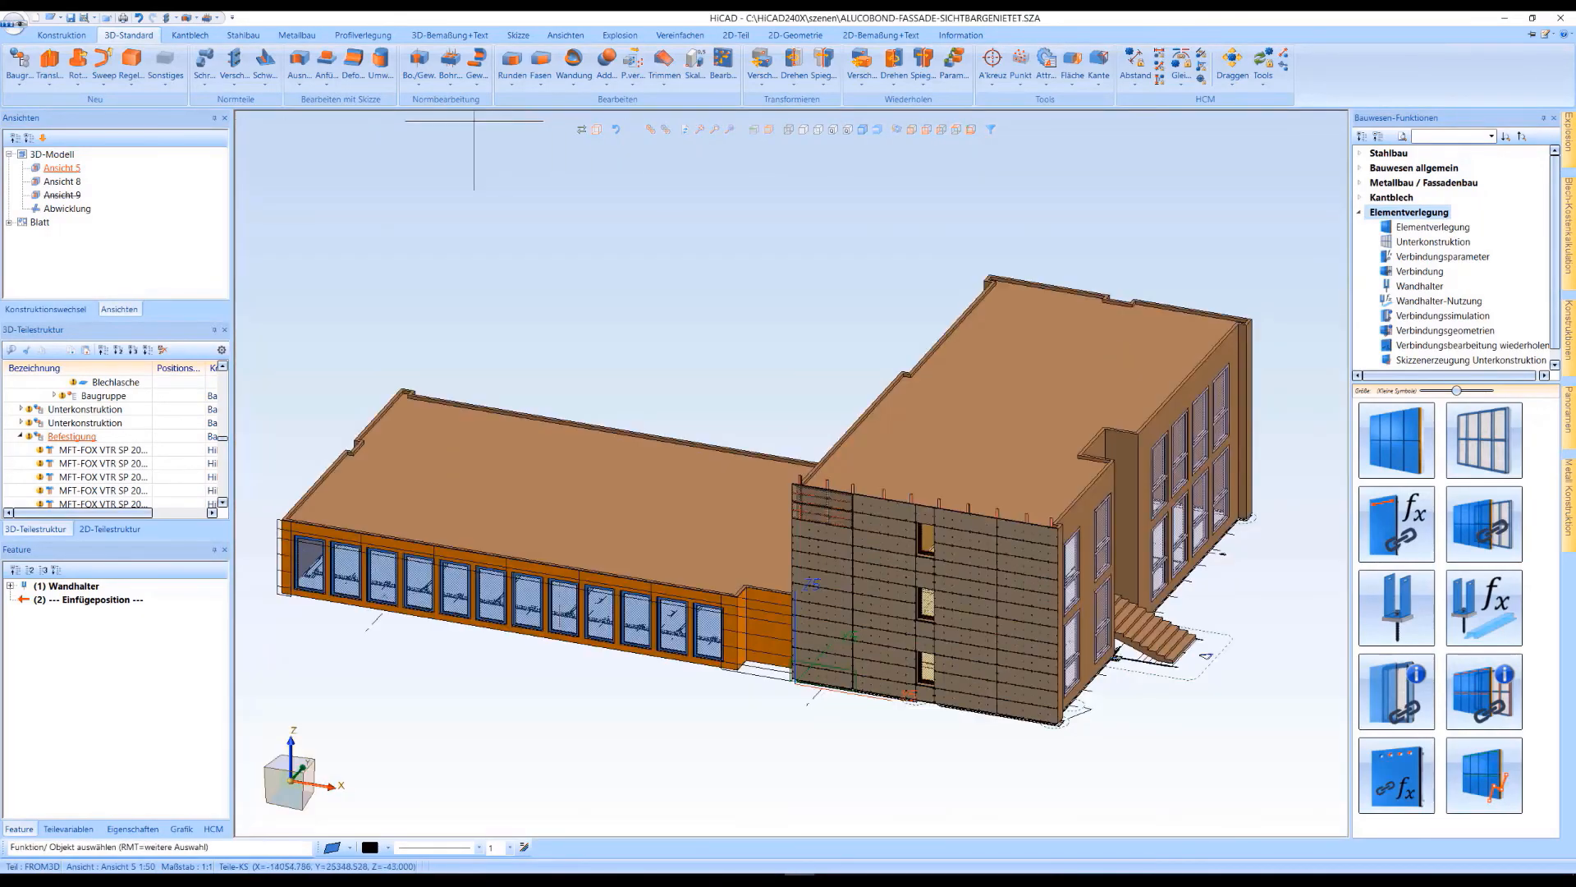
Inspect the isolated facade in Ansicht 8 from a slightly rotated angle and return to Ansicht 5.
left_click(64, 183)
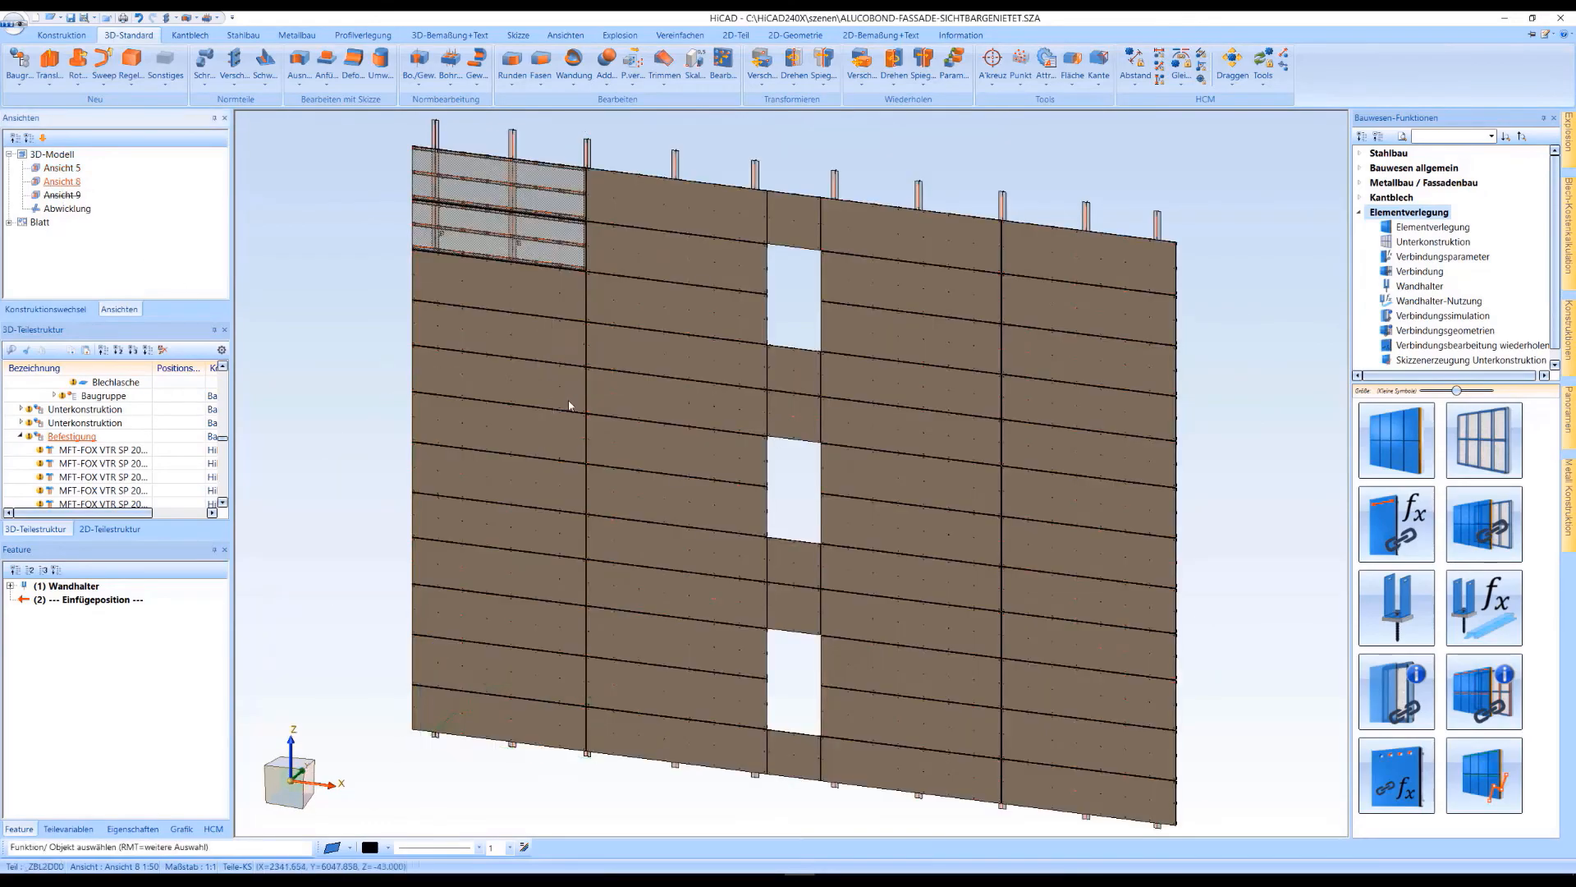
middle_click_drag(575, 405, 538, 392)
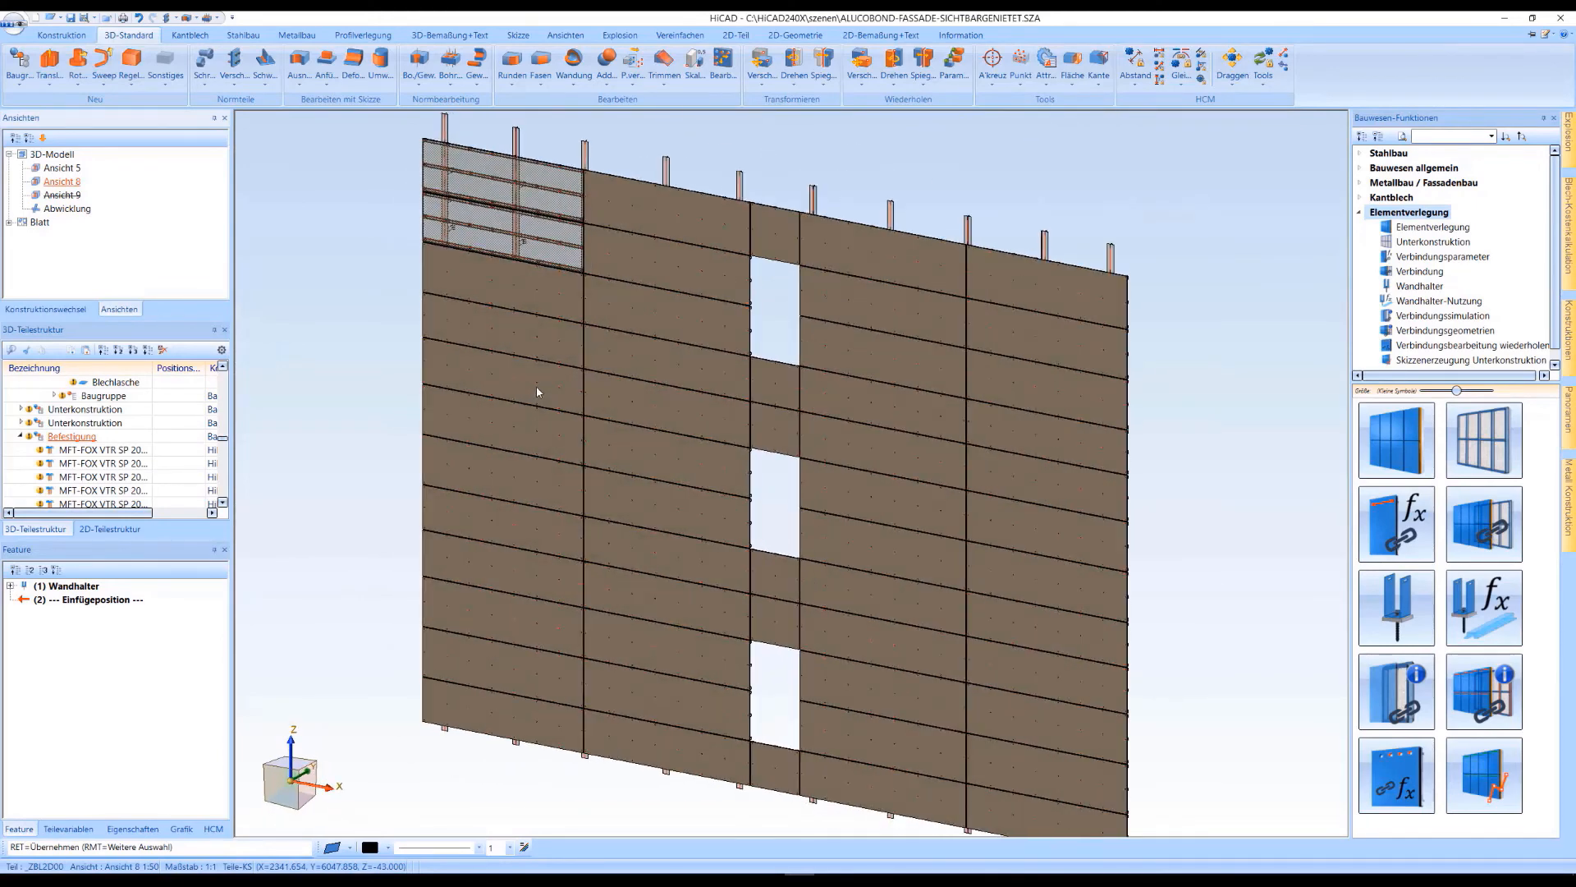
left_click(61, 168)
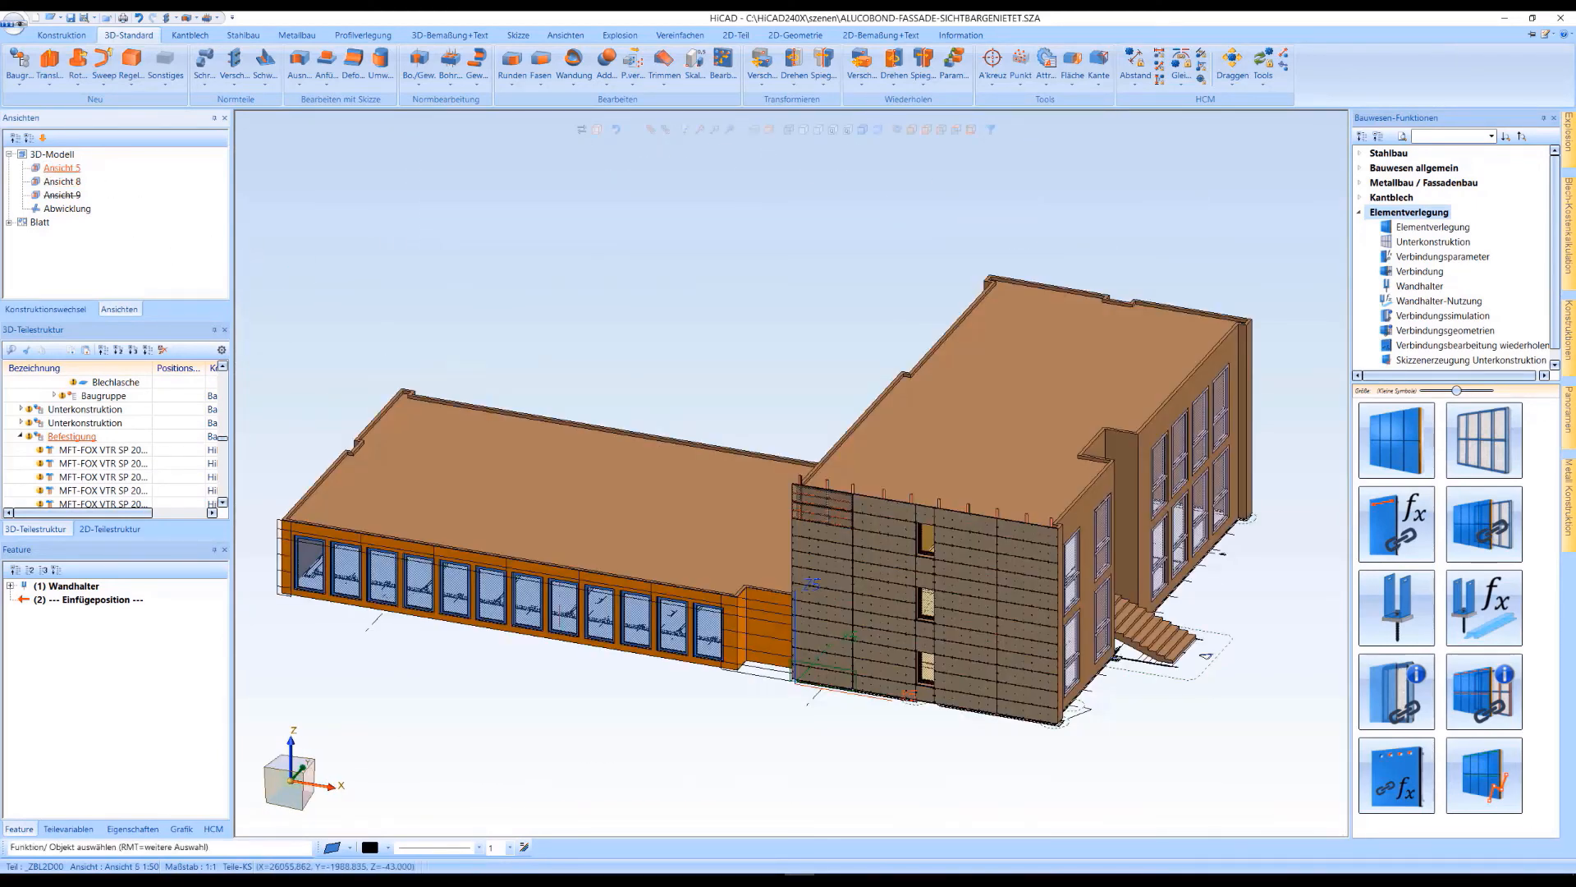